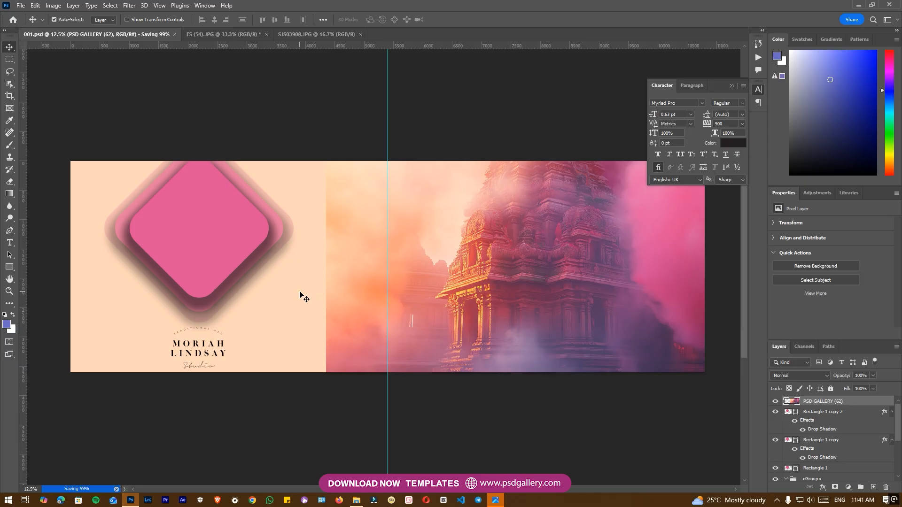
- Check the 001.psd album spread and switch to the bride photo FS (54).JPG
{"action": "left_click_drag", "start_coordinate": [449, 307], "coordinate": [335, 306]}
{"action": "key", "text": "ctrl+plus"}
{"action": "left_click_drag", "start_coordinate": [425, 308], "coordinate": [469, 303]}
{"action": "key", "text": "ctrl+plus"}
{"action": "key", "text": "ctrl+minus"}
{"action": "left_click", "coordinate": [196, 34]}
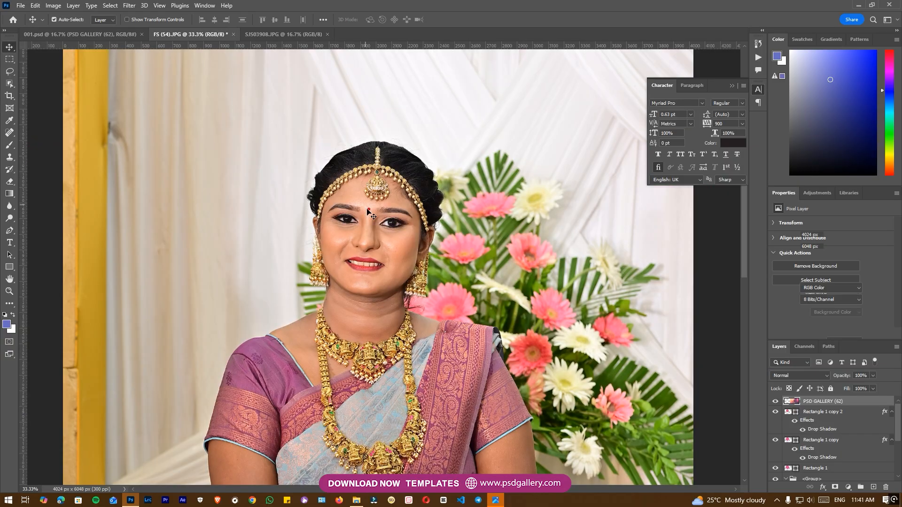
- Crop the bride photo tightly around the standing figure, to about 2529 by 4941 px
{"action": "key", "text": "ctrl+minus"}
{"action": "left_click_drag", "start_coordinate": [394, 346], "coordinate": [375, 196]}
{"action": "key", "text": "ctrl+minus"}
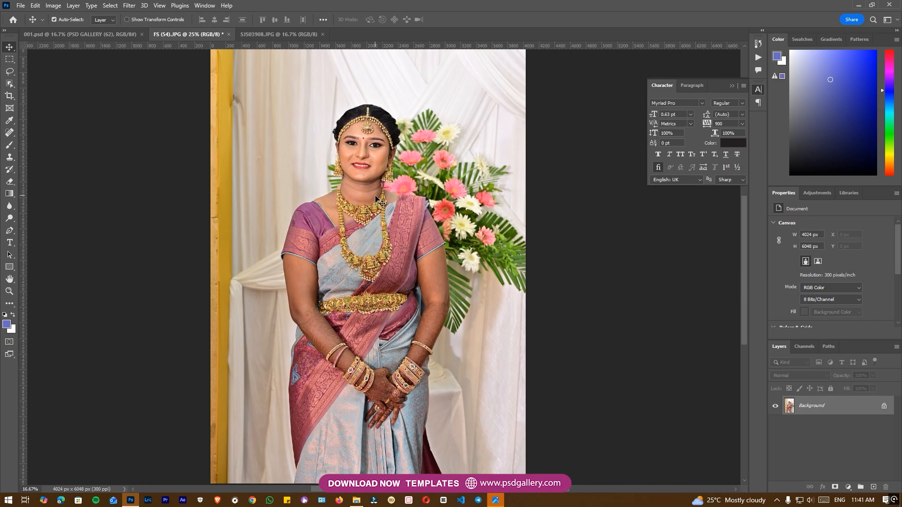
{"action": "key", "text": "ctrl+minus"}
{"action": "key", "text": "c"}
{"action": "left_click_drag", "start_coordinate": [294, 131], "coordinate": [443, 428]}
{"action": "left_click_drag", "start_coordinate": [382, 119], "coordinate": [361, 263]}
{"action": "key", "text": "Return"}
- Select the bride's figure in the cropped photo with the Quick Selection tool
{"action": "key", "text": "ctrl+plus"}
{"action": "key", "text": "ctrl+plus"}
{"action": "right_click", "coordinate": [8, 98]}
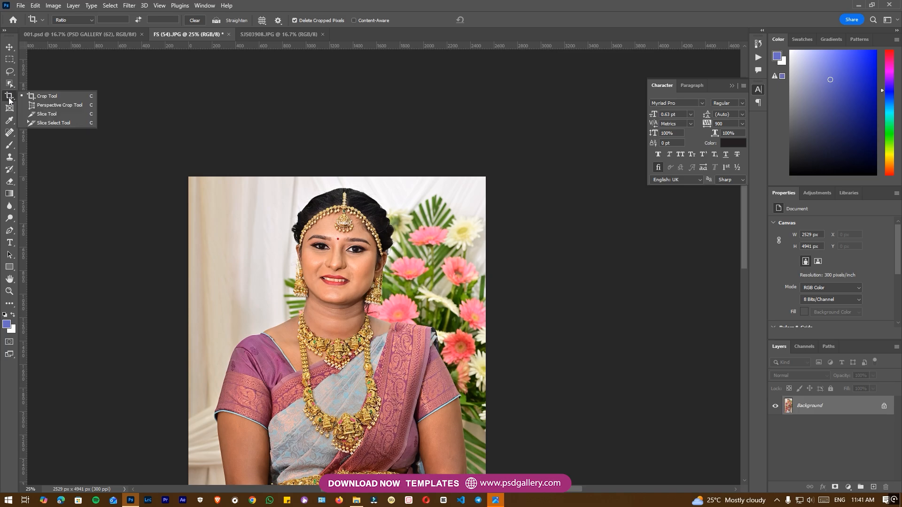
{"action": "right_click", "coordinate": [9, 84]}
{"action": "left_click", "coordinate": [39, 86]}
{"action": "left_click_drag", "start_coordinate": [406, 191], "coordinate": [411, 103]}
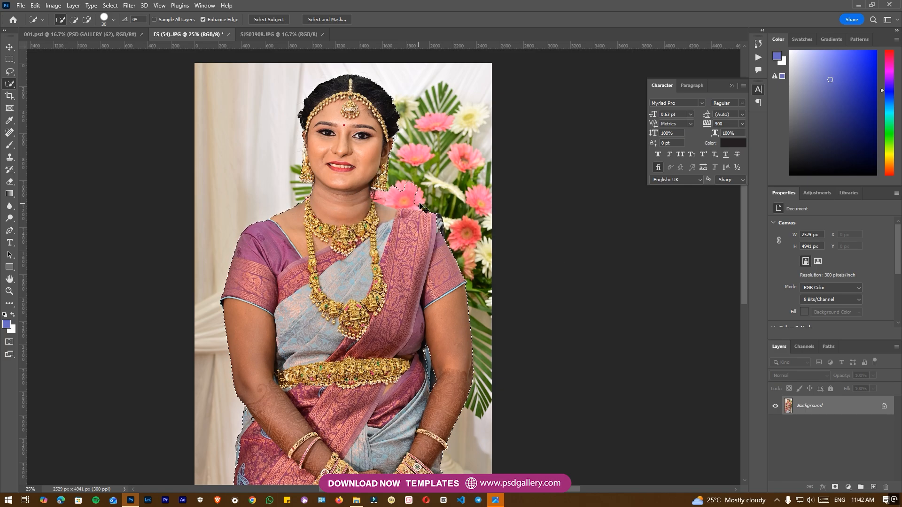
- Set Quick Selection to add with a 50 px brush and include the earring next to the green leaves in the selection
{"action": "key", "text": "ctrl+plus"}
{"action": "key", "text": "ctrl+plus"}
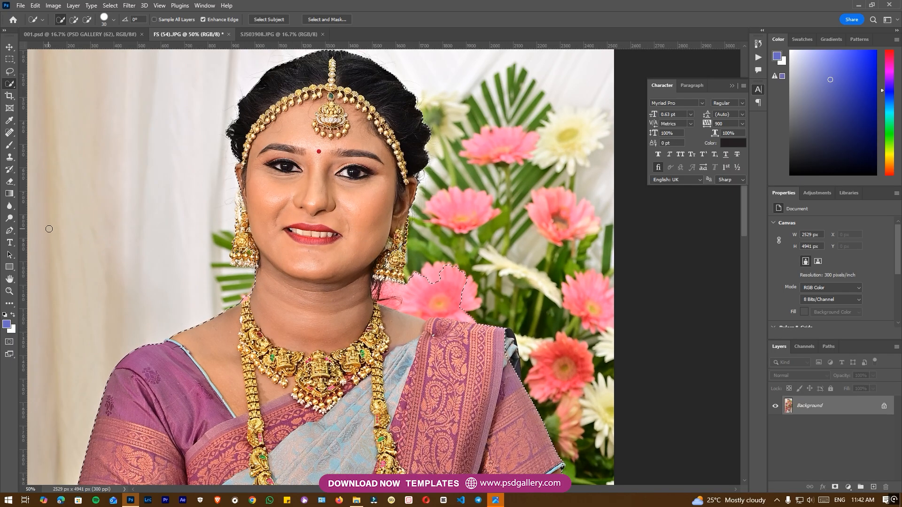
{"action": "left_click", "coordinate": [74, 20]}
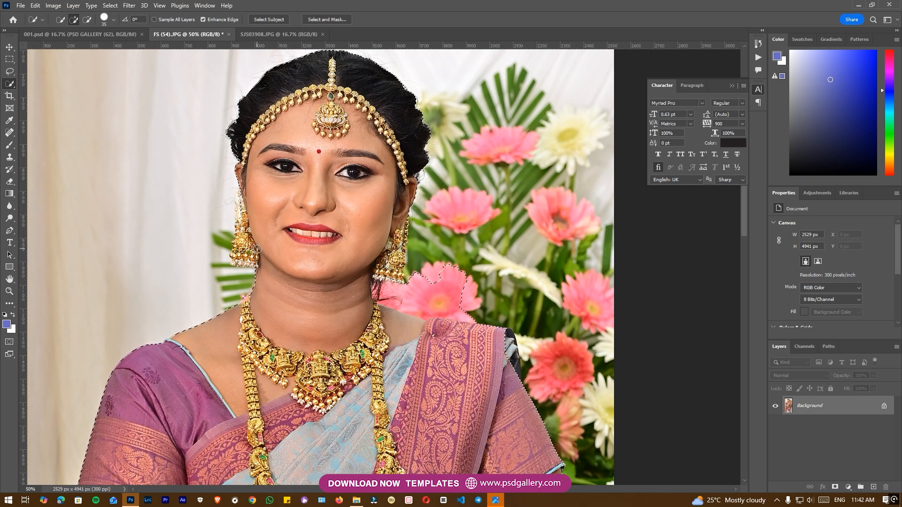
{"action": "key", "text": "bracketright"}
{"action": "key", "text": "bracketright"}
{"action": "mouse_move", "coordinate": [253, 251]}
{"action": "left_mouse_down"}
{"action": "mouse_move", "coordinate": [236, 260]}
{"action": "mouse_move", "coordinate": [254, 258]}
{"action": "mouse_move", "coordinate": [233, 258]}
{"action": "mouse_move", "coordinate": [243, 250]}
{"action": "left_mouse_up"}
{"action": "left_click_drag", "start_coordinate": [322, 273], "coordinate": [275, 223]}
- Inspect the selection outline around the earrings, hair, neck, sleeve and arm for missed areas
{"action": "key", "text": "ctrl+plus"}
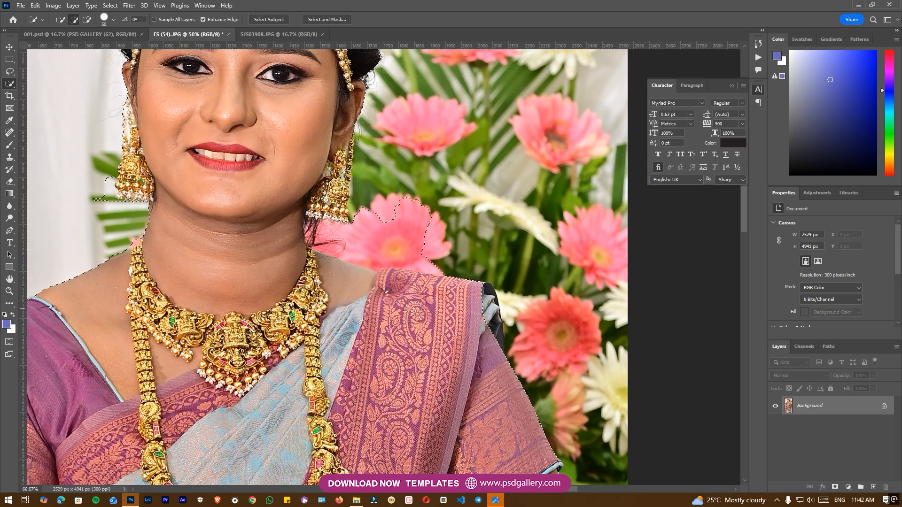
{"action": "scroll", "coordinate": [413, 314], "scroll_direction": "up", "scroll_amount": 3}
{"action": "key", "text": "ctrl+plus"}
{"action": "mouse_move", "coordinate": [301, 268]}
{"action": "left_mouse_down"}
{"action": "mouse_move", "coordinate": [309, 288]}
{"action": "mouse_move", "coordinate": [300, 304]}
{"action": "mouse_move", "coordinate": [318, 302]}
{"action": "mouse_move", "coordinate": [316, 278]}
{"action": "left_mouse_up"}
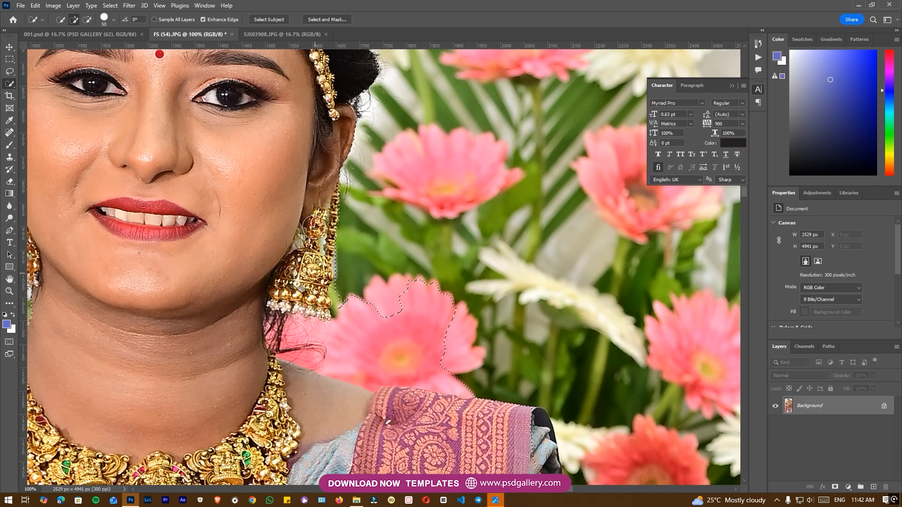
{"action": "left_click_drag", "start_coordinate": [280, 151], "coordinate": [385, 364]}
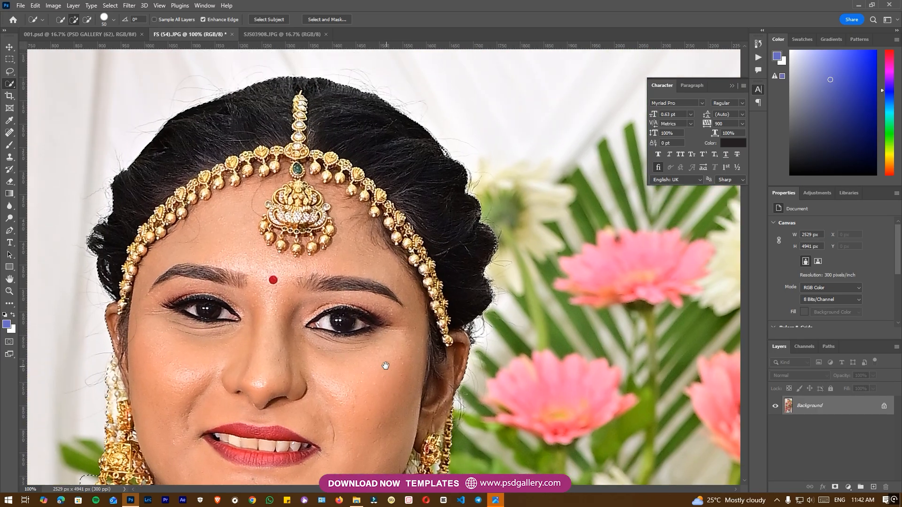
{"action": "left_click_drag", "start_coordinate": [218, 419], "coordinate": [256, 291]}
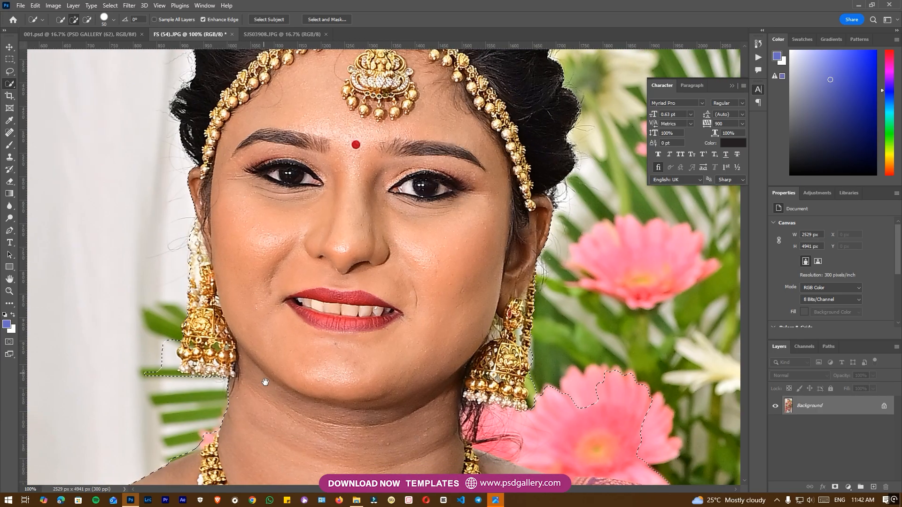
{"action": "mouse_move", "coordinate": [266, 384]}
{"action": "left_mouse_down"}
{"action": "mouse_move", "coordinate": [270, 353]}
{"action": "mouse_move", "coordinate": [407, 163]}
{"action": "left_mouse_up"}
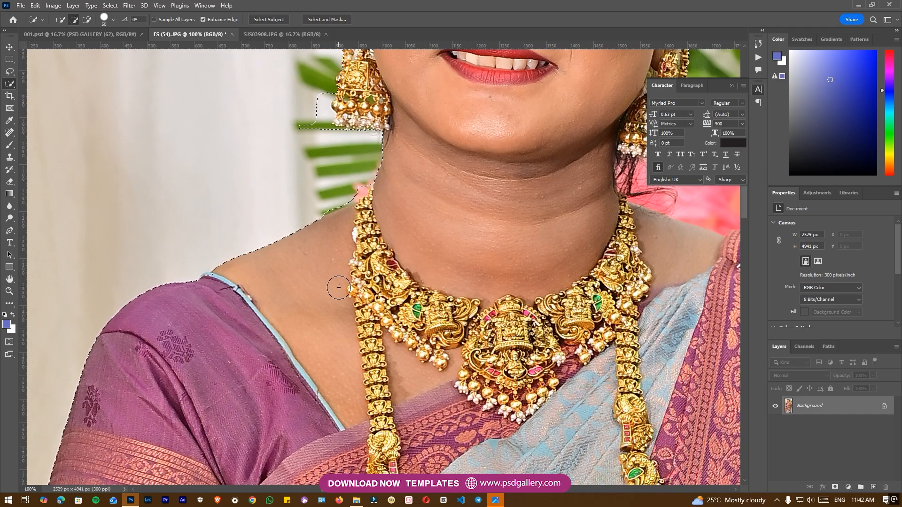
{"action": "key", "text": "ctrl+minus"}
{"action": "left_click_drag", "start_coordinate": [300, 427], "coordinate": [354, 141]}
{"action": "left_click_drag", "start_coordinate": [351, 413], "coordinate": [355, 329]}
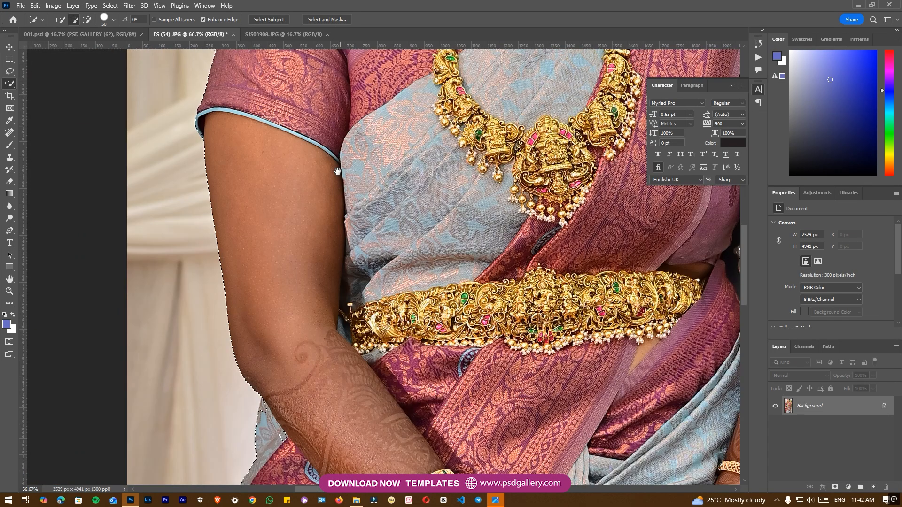
{"action": "left_click_drag", "start_coordinate": [345, 288], "coordinate": [331, 197]}
{"action": "left_click_drag", "start_coordinate": [286, 331], "coordinate": [272, 235]}
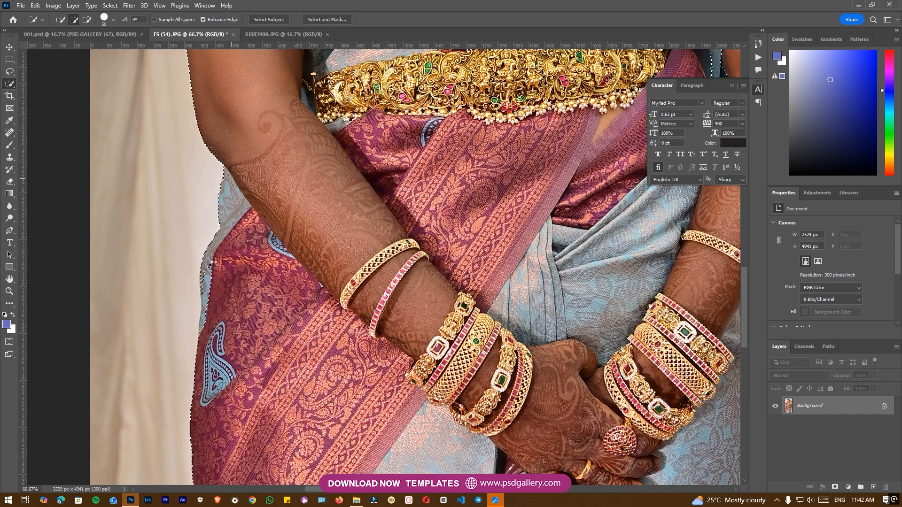
- Reduce the brush to 40 px and add the missed saree edge below the elbow to the selection
{"action": "key", "text": "["}
{"action": "left_click_drag", "start_coordinate": [214, 265], "coordinate": [208, 291]}
{"action": "left_click_drag", "start_coordinate": [250, 238], "coordinate": [248, 154]}
{"action": "left_click_drag", "start_coordinate": [412, 266], "coordinate": [331, 84]}
{"action": "left_click_drag", "start_coordinate": [542, 247], "coordinate": [403, 232]}
- Add the missed area between the waist and the arm on the leaf side to the selection
{"action": "key", "text": "ctrl+minus"}
{"action": "mouse_move", "coordinate": [377, 166]}
{"action": "left_mouse_down"}
{"action": "mouse_move", "coordinate": [376, 293]}
{"action": "mouse_move", "coordinate": [370, 208]}
{"action": "mouse_move", "coordinate": [369, 260]}
{"action": "mouse_move", "coordinate": [365, 215]}
{"action": "mouse_move", "coordinate": [364, 271]}
{"action": "mouse_move", "coordinate": [409, 286]}
{"action": "mouse_move", "coordinate": [419, 281]}
{"action": "mouse_move", "coordinate": [422, 247]}
{"action": "mouse_move", "coordinate": [410, 204]}
{"action": "left_mouse_up"}
{"action": "scroll", "coordinate": [377, 291], "scroll_direction": "up", "scroll_amount": 10}
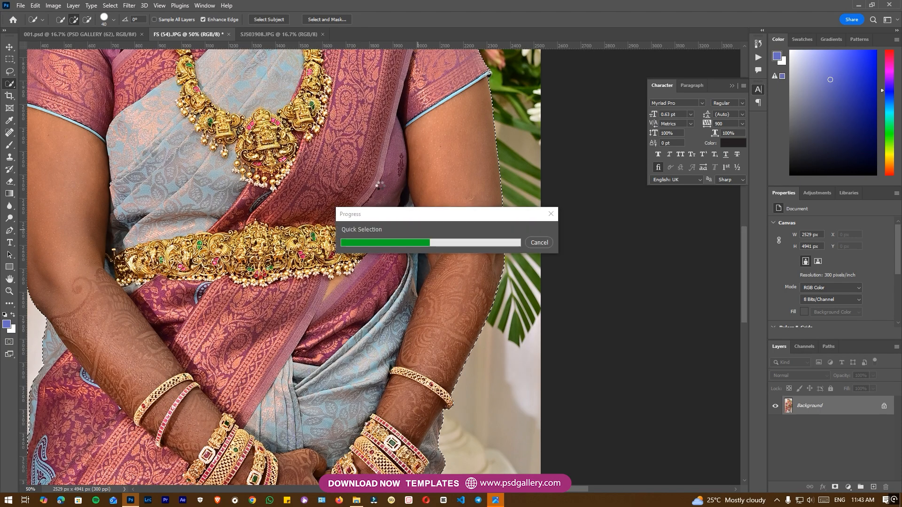
{"action": "left_click_drag", "start_coordinate": [376, 187], "coordinate": [374, 324]}
{"action": "left_click_drag", "start_coordinate": [378, 210], "coordinate": [356, 301]}
- Add the missed saree fold at the top of the shoulder to the selection
{"action": "key", "text": "ctrl+plus"}
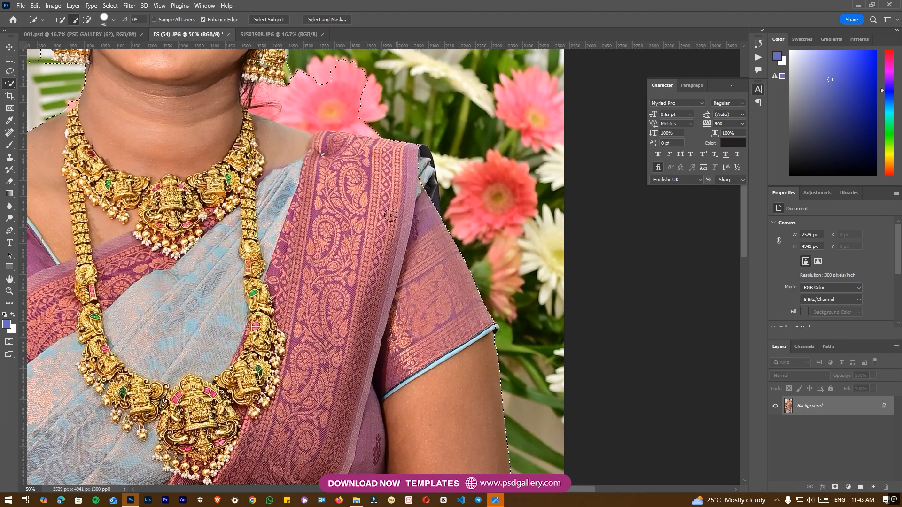
{"action": "left_click_drag", "start_coordinate": [390, 215], "coordinate": [320, 279]}
{"action": "left_click_drag", "start_coordinate": [343, 245], "coordinate": [362, 251]}
{"action": "left_click_drag", "start_coordinate": [353, 218], "coordinate": [352, 227]}
{"action": "left_click_drag", "start_coordinate": [359, 262], "coordinate": [366, 273]}
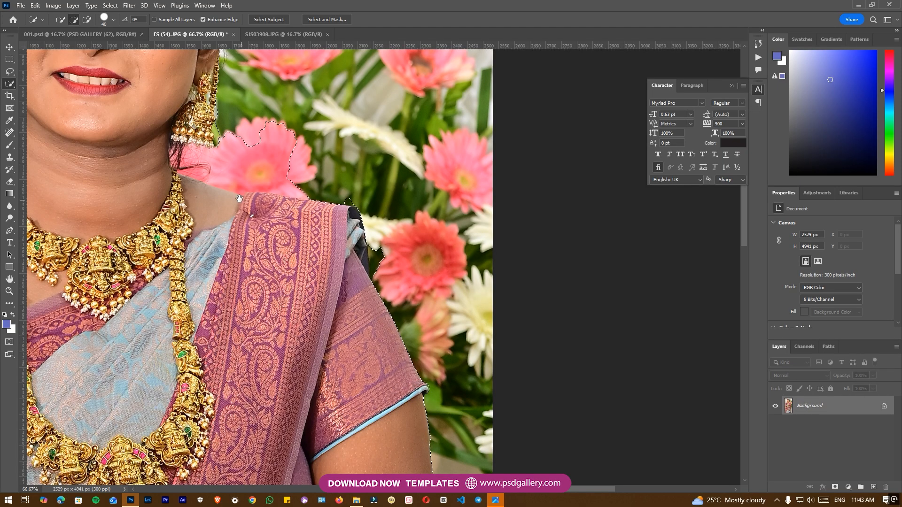
- Copy the selected bride to a new layer and move that cutout into the 001.psd document
{"action": "left_click_drag", "start_coordinate": [220, 181], "coordinate": [245, 393]}
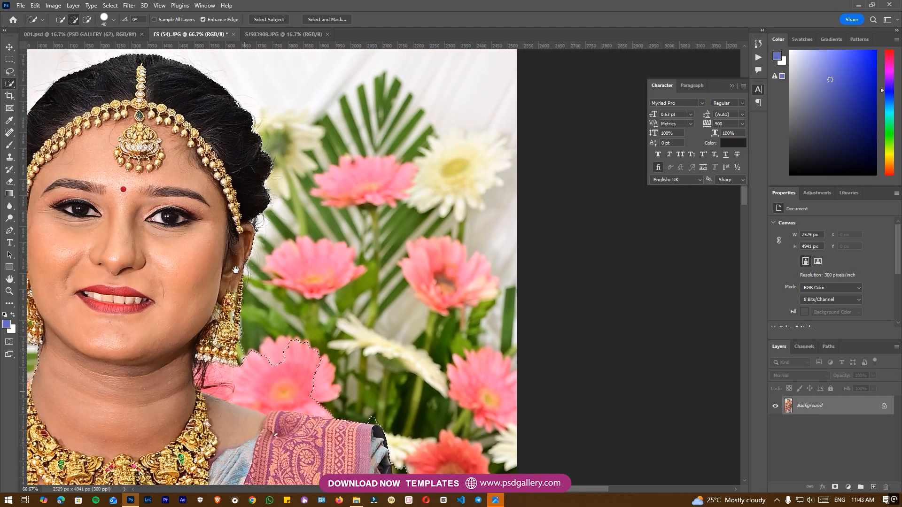
{"action": "left_click_drag", "start_coordinate": [235, 249], "coordinate": [348, 266]}
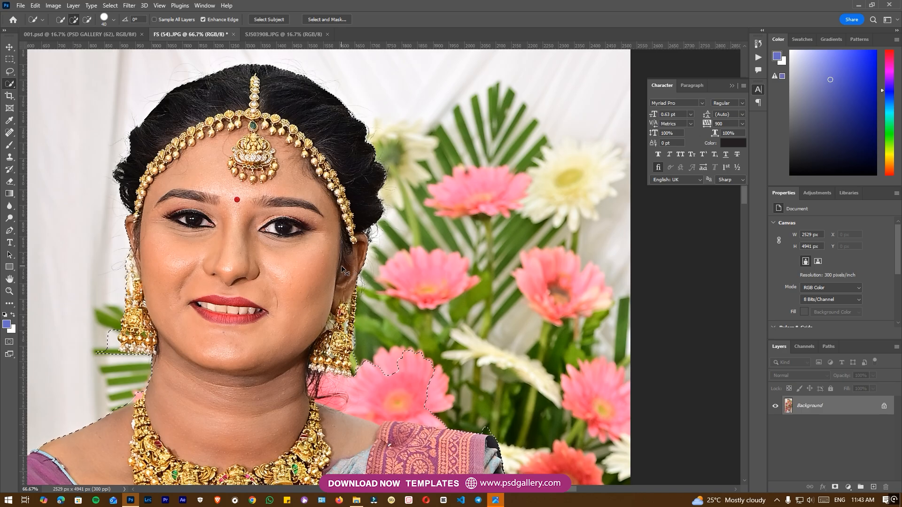
{"action": "key", "text": "ctrl+j"}
{"action": "key", "text": "v"}
{"action": "left_click_drag", "start_coordinate": [196, 187], "coordinate": [401, 268]}
- Scale the bride cutout to about 68.3% and position it in front of the temple
{"action": "key", "text": "ctrl+t"}
{"action": "left_click_drag", "start_coordinate": [480, 83], "coordinate": [458, 125]}
{"action": "left_click_drag", "start_coordinate": [383, 188], "coordinate": [375, 211]}
{"action": "left_click_drag", "start_coordinate": [451, 149], "coordinate": [433, 165]}
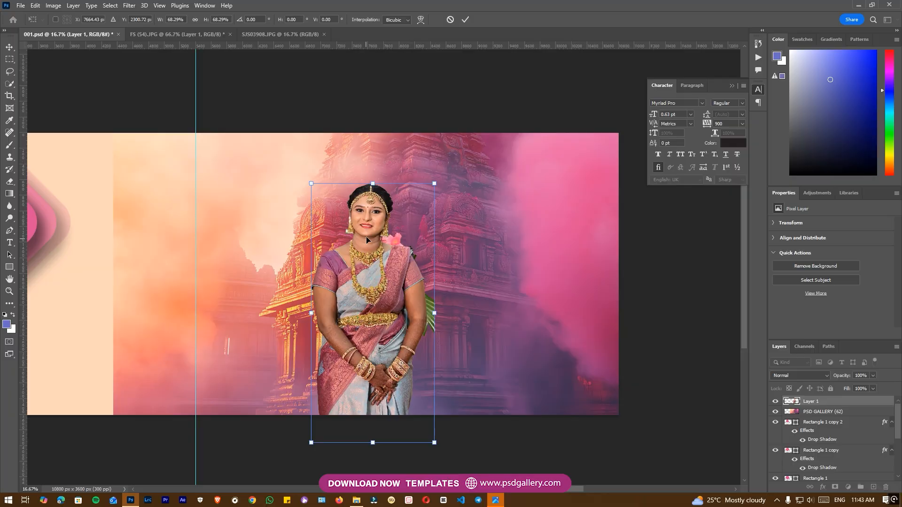
{"action": "mouse_move", "coordinate": [365, 235]}
{"action": "left_mouse_down"}
{"action": "mouse_move", "coordinate": [365, 210]}
{"action": "mouse_move", "coordinate": [365, 221]}
{"action": "left_mouse_up"}
{"action": "key", "text": "Return"}
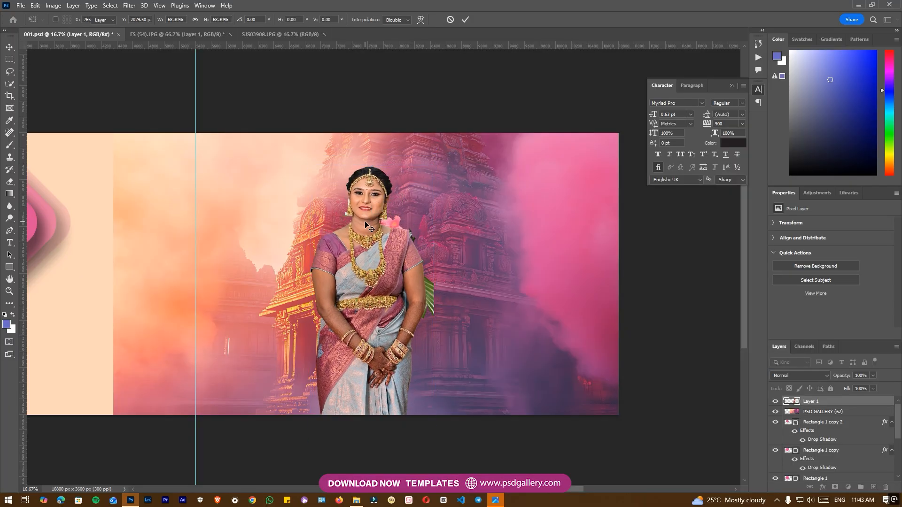
{"action": "left_click_drag", "start_coordinate": [372, 255], "coordinate": [381, 255]}
- Trace a Pen path along the bride's arm and around the leftover palm leaf beside it
{"action": "left_click_drag", "start_coordinate": [418, 306], "coordinate": [354, 303]}
{"action": "key", "text": "ctrl+plus"}
{"action": "key", "text": "ctrl+plus"}
{"action": "key", "text": "ctrl+plus"}
{"action": "key", "text": "ctrl+plus"}
{"action": "key", "text": "ctrl+plus"}
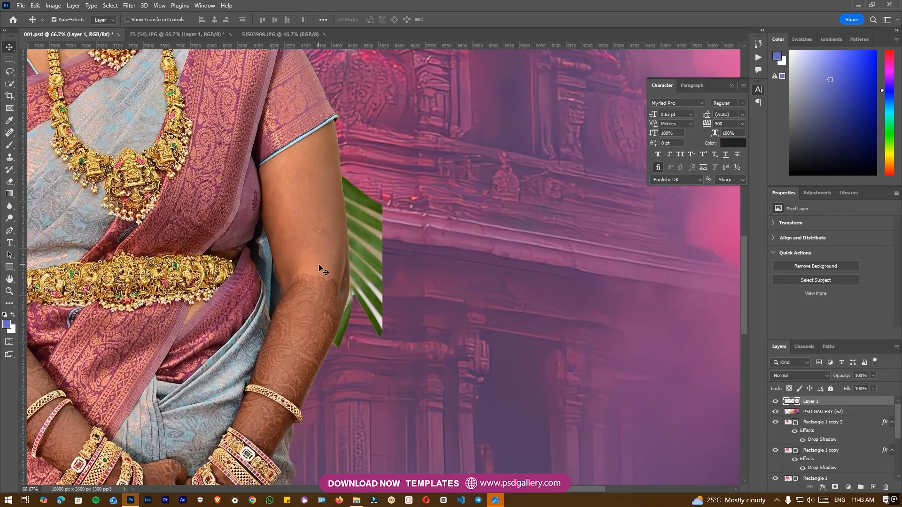
{"action": "right_click", "coordinate": [320, 268]}
{"action": "key", "text": "Escape"}
{"action": "key", "text": "ctrl+plus"}
{"action": "key", "text": "p"}
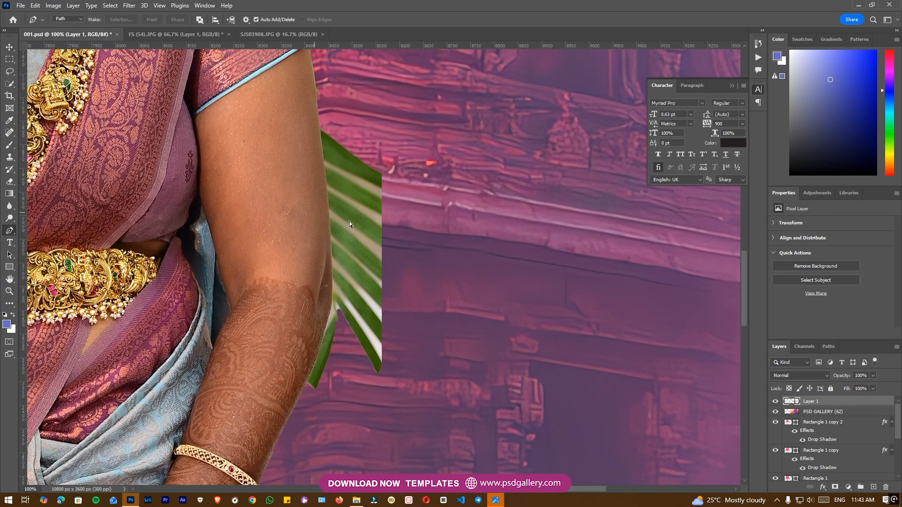
{"action": "key", "text": "ctrl+plus"}
{"action": "left_click_drag", "start_coordinate": [526, 290], "coordinate": [467, 355]}
{"action": "mouse_move", "coordinate": [413, 384]}
{"action": "left_mouse_down"}
{"action": "mouse_move", "coordinate": [364, 398]}
{"action": "mouse_move", "coordinate": [311, 393]}
{"action": "left_mouse_up"}
{"action": "left_click_drag", "start_coordinate": [295, 380], "coordinate": [288, 342]}
{"action": "left_click", "coordinate": [282, 313]}
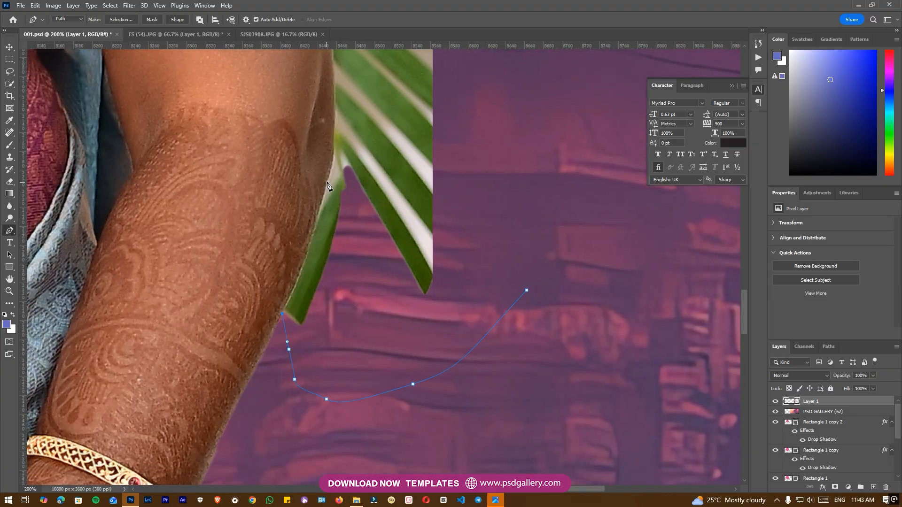
{"action": "left_click", "coordinate": [332, 154]}
{"action": "scroll", "coordinate": [329, 178], "scroll_direction": "up", "scroll_amount": 3}
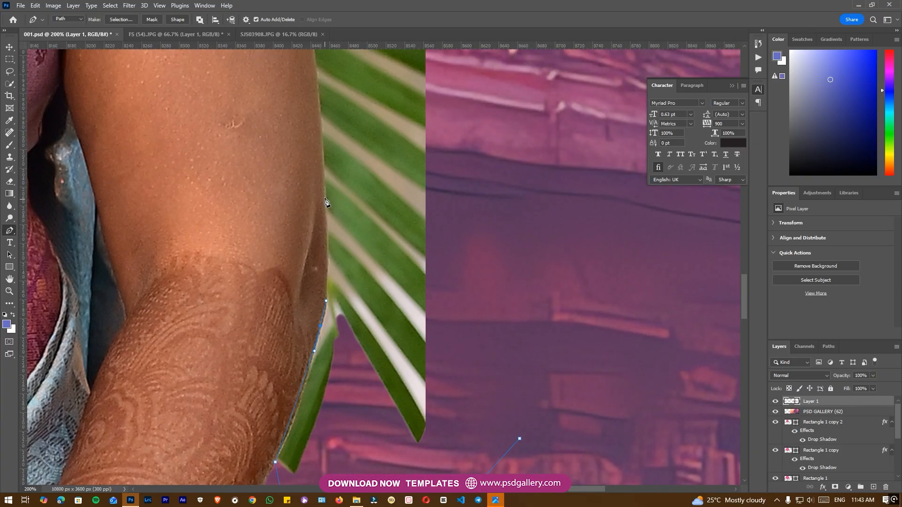
{"action": "scroll", "coordinate": [322, 154], "scroll_direction": "up", "scroll_amount": 4}
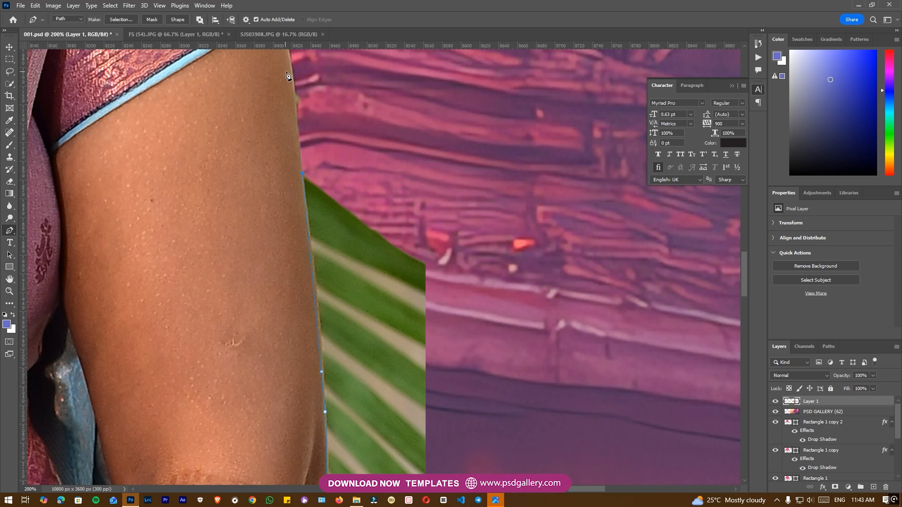
{"action": "scroll", "coordinate": [519, 208], "scroll_direction": "down", "scroll_amount": 5}
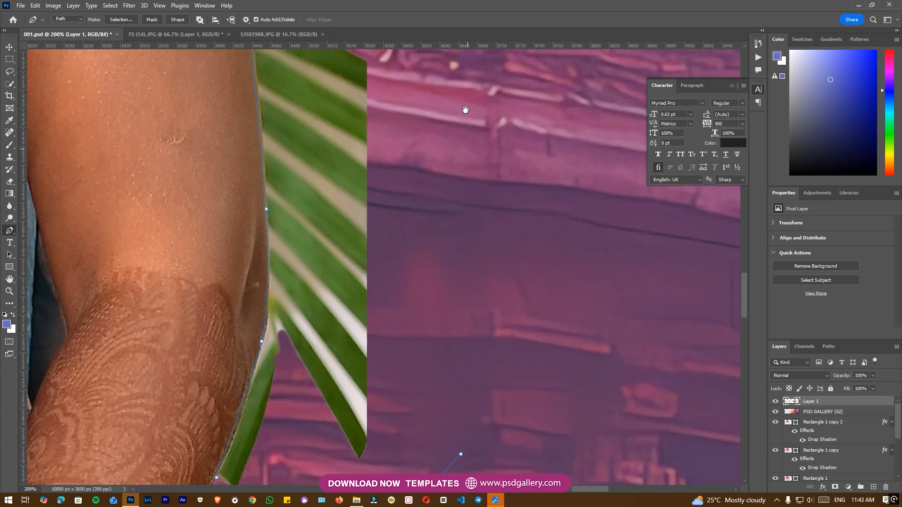
- Convert the path to a selection with a 1-pixel feather, and delete the leftover palm leaf beside the arm
{"action": "left_click", "coordinate": [120, 20]}
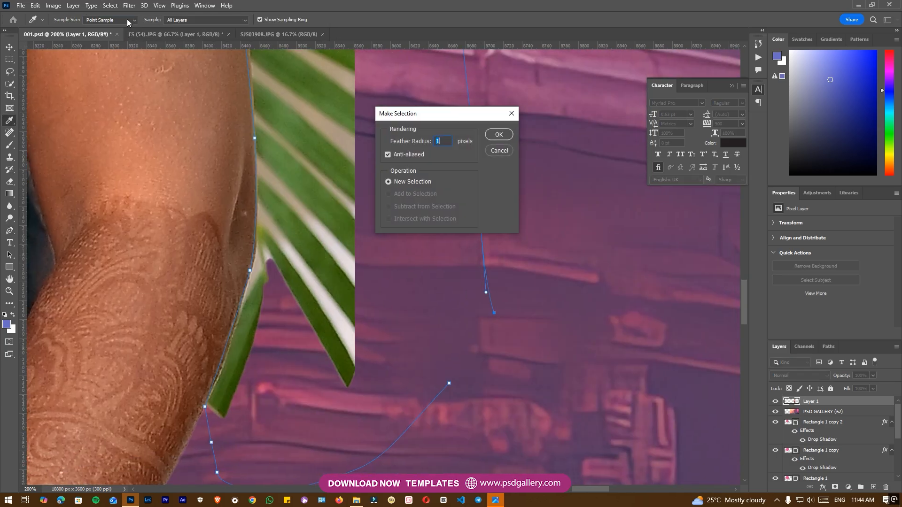
{"action": "key", "text": "Return"}
{"action": "key", "text": "Delete"}
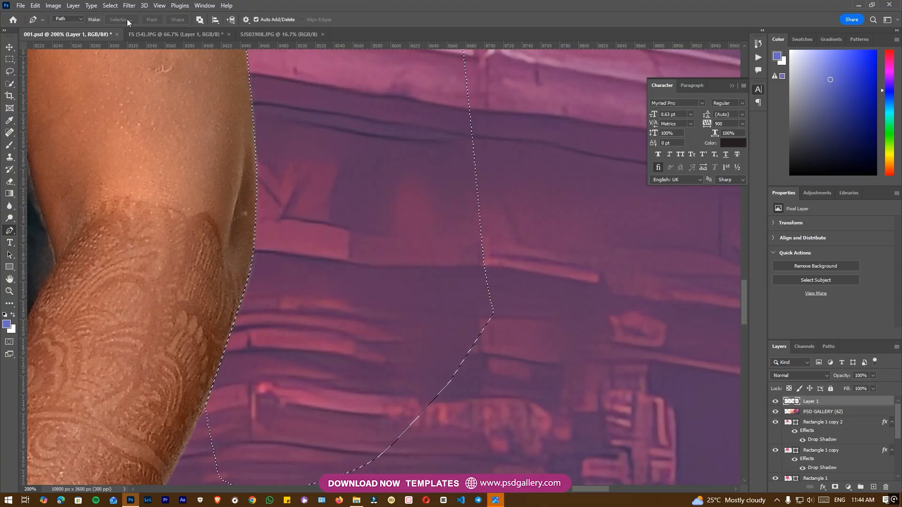
{"action": "key", "text": "ctrl+d"}
- Start a Pen path along the saree's outer shoulder edge, separating it from the leftover green leaf bits
{"action": "key", "text": "ctrl+minus"}
{"action": "key", "text": "ctrl+minus"}
{"action": "key", "text": "ctrl+minus"}
{"action": "left_click_drag", "start_coordinate": [283, 224], "coordinate": [294, 423]}
{"action": "key", "text": "ctrl+plus"}
{"action": "key", "text": "ctrl+plus"}
{"action": "key", "text": "ctrl+plus"}
{"action": "key", "text": "ctrl+plus"}
{"action": "key", "text": "ctrl+plus"}
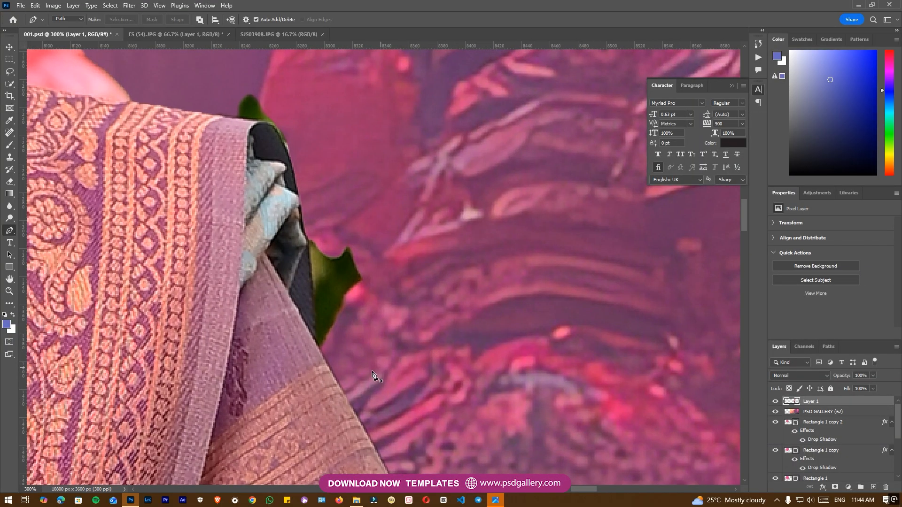
{"action": "left_click", "coordinate": [369, 372]}
{"action": "left_click", "coordinate": [357, 376]}
{"action": "left_click", "coordinate": [343, 375]}
{"action": "left_click", "coordinate": [331, 373]}
{"action": "left_click", "coordinate": [315, 334]}
{"action": "left_click_drag", "start_coordinate": [298, 193], "coordinate": [290, 166]}
{"action": "left_click", "coordinate": [273, 128]}
{"action": "left_click", "coordinate": [244, 121]}
{"action": "left_click_drag", "start_coordinate": [229, 116], "coordinate": [196, 84]}
{"action": "left_click", "coordinate": [484, 283]}
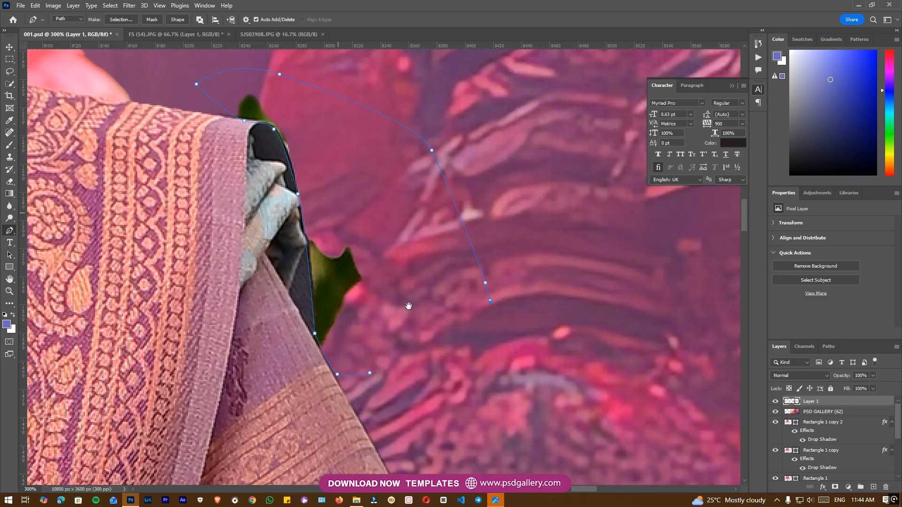
{"action": "left_click_drag", "start_coordinate": [335, 158], "coordinate": [469, 393]}
{"action": "key", "text": "ctrl+z"}
{"action": "key", "text": "ctrl+z"}
{"action": "key", "text": "ctrl+z"}
{"action": "key", "text": "ctrl+z"}
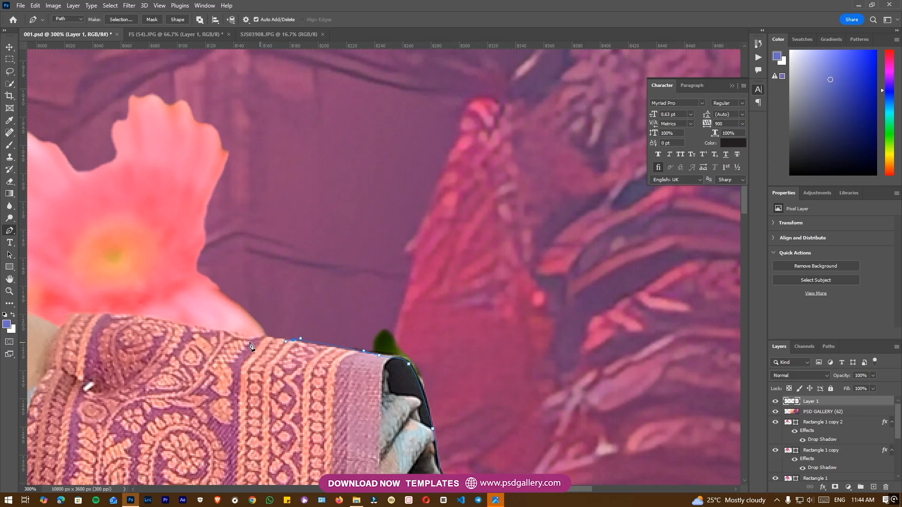
- Extend the path along the top of the saree drape and the bare shoulder to the necklace
{"action": "left_click", "coordinate": [231, 334]}
{"action": "left_click_drag", "start_coordinate": [206, 332], "coordinate": [538, 340]}
{"action": "left_click", "coordinate": [437, 324]}
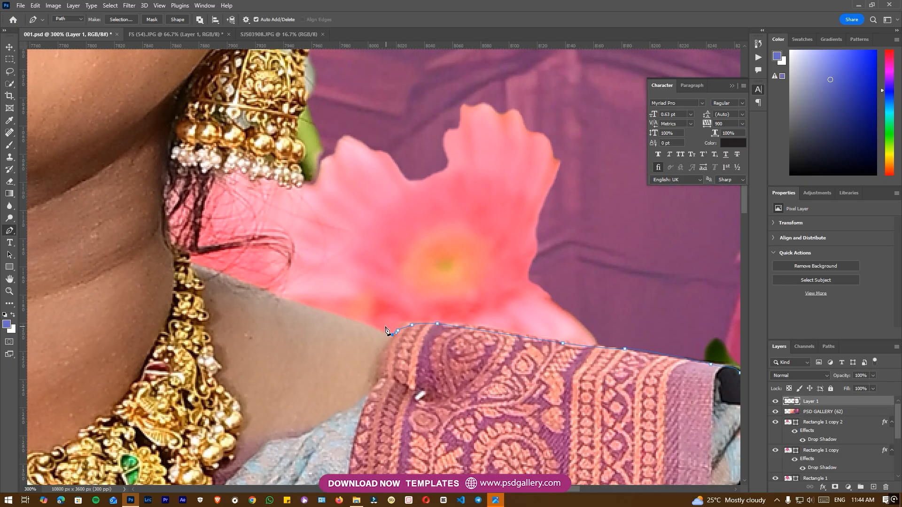
{"action": "left_click", "coordinate": [244, 283]}
{"action": "left_click", "coordinate": [195, 265]}
{"action": "left_click", "coordinate": [183, 257]}
{"action": "left_click", "coordinate": [176, 252]}
- Continue the path up the side of the neck to the base of the earring
{"action": "left_click", "coordinate": [168, 242]}
{"action": "left_click", "coordinate": [165, 230]}
{"action": "left_click", "coordinate": [164, 211]}
{"action": "left_click", "coordinate": [167, 184]}
{"action": "left_click", "coordinate": [168, 177]}
{"action": "left_click", "coordinate": [172, 167]}
- Trace the path along the pearl fringe at the bottom of the earring
{"action": "left_click", "coordinate": [179, 167]}
{"action": "left_click", "coordinate": [184, 168]}
{"action": "left_click", "coordinate": [191, 170]}
{"action": "left_click", "coordinate": [197, 174]}
{"action": "left_click", "coordinate": [224, 170]}
{"action": "left_click", "coordinate": [240, 174]}
{"action": "left_click", "coordinate": [252, 176]}
{"action": "left_click", "coordinate": [259, 178]}
{"action": "left_click", "coordinate": [267, 179]}
{"action": "left_click", "coordinate": [282, 181]}
{"action": "left_click", "coordinate": [287, 183]}
{"action": "left_click", "coordinate": [294, 184]}
- Continue the path up the earring's outer edge and loop it around the leftover pink flower
{"action": "left_click", "coordinate": [304, 177]}
{"action": "left_click", "coordinate": [298, 160]}
{"action": "left_click", "coordinate": [296, 132]}
{"action": "left_click", "coordinate": [298, 115]}
{"action": "left_click", "coordinate": [305, 98]}
{"action": "left_click", "coordinate": [306, 87]}
{"action": "left_click", "coordinate": [305, 74]}
{"action": "left_click_drag", "start_coordinate": [304, 67], "coordinate": [303, 208]}
{"action": "left_click", "coordinate": [304, 211]}
{"action": "left_click", "coordinate": [308, 187]}
{"action": "left_click_drag", "start_coordinate": [560, 199], "coordinate": [569, 205]}
{"action": "left_click_drag", "start_coordinate": [559, 260], "coordinate": [321, 139]}
{"action": "left_click_drag", "start_coordinate": [645, 341], "coordinate": [653, 363]}
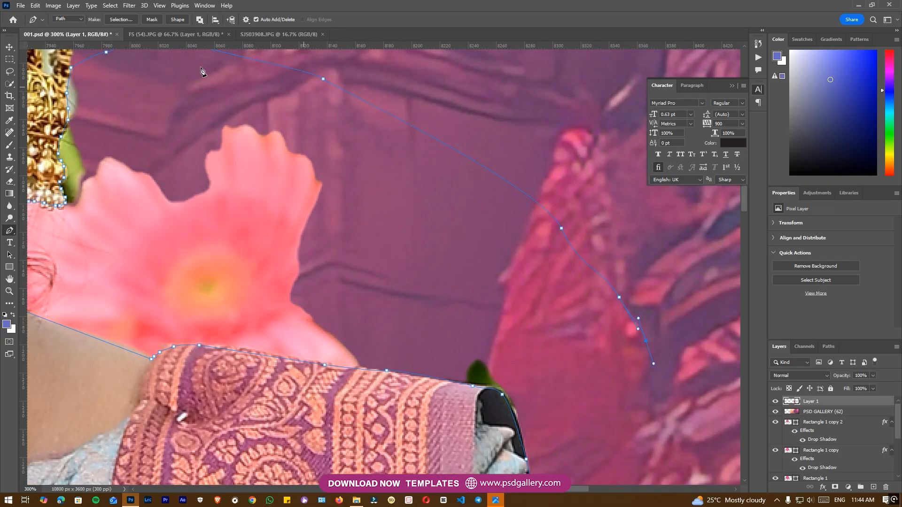
- Convert the path to a selection and delete the pink flower and green remnants above the shoulder
{"action": "left_click", "coordinate": [128, 20]}
{"action": "key", "text": "Return"}
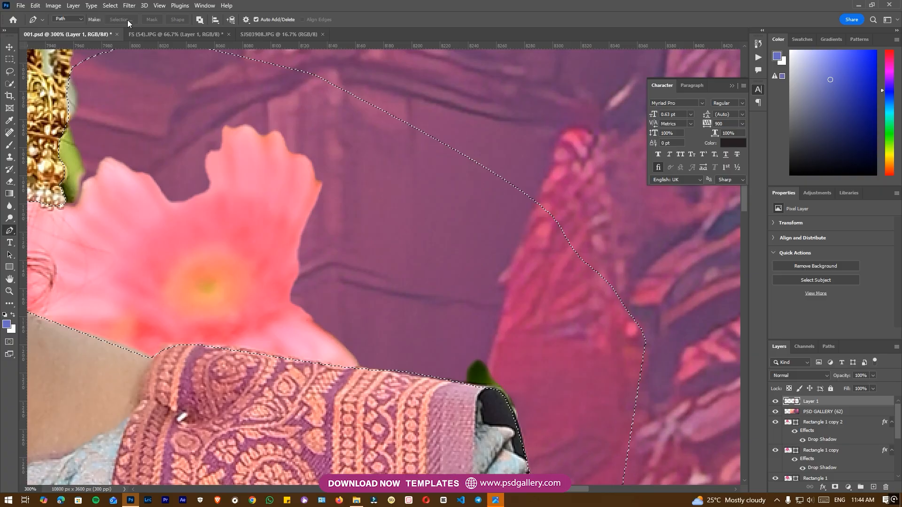
{"action": "key", "text": "Delete"}
{"action": "key", "text": "p"}
{"action": "scroll", "coordinate": [304, 222], "scroll_direction": "down", "scroll_amount": 2}
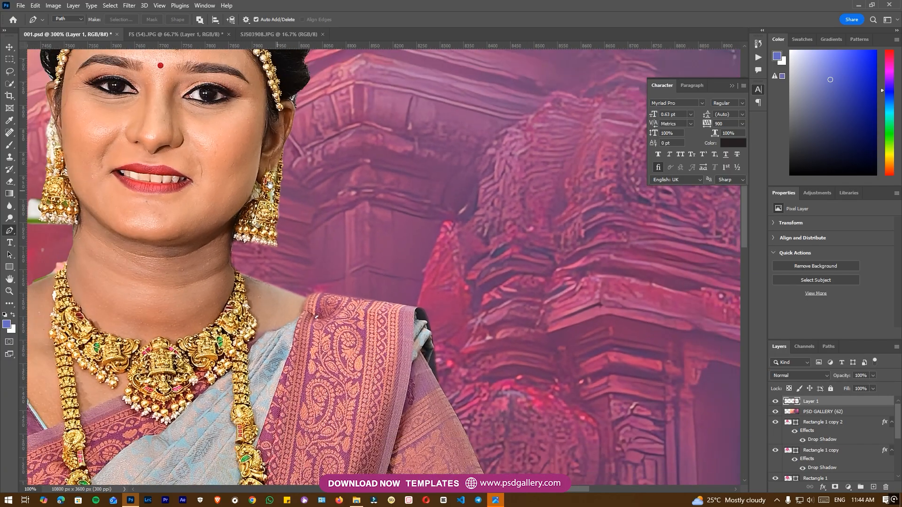
- Trace a pen path from the shoulder past the necklace, up the neck and around the opposite earring's pearl fringe
{"action": "left_click_drag", "start_coordinate": [270, 186], "coordinate": [431, 279]}
{"action": "left_click_drag", "start_coordinate": [220, 286], "coordinate": [326, 285]}
{"action": "scroll", "coordinate": [326, 286], "scroll_direction": "up", "scroll_amount": 1}
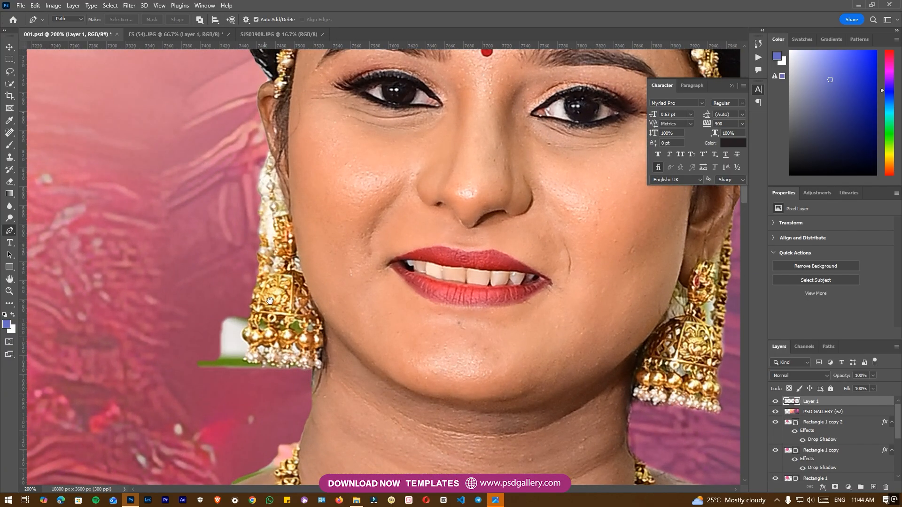
{"action": "left_click_drag", "start_coordinate": [263, 320], "coordinate": [350, 279]}
{"action": "scroll", "coordinate": [352, 292], "scroll_direction": "up", "scroll_amount": 1}
{"action": "left_click_drag", "start_coordinate": [379, 390], "coordinate": [436, 182]}
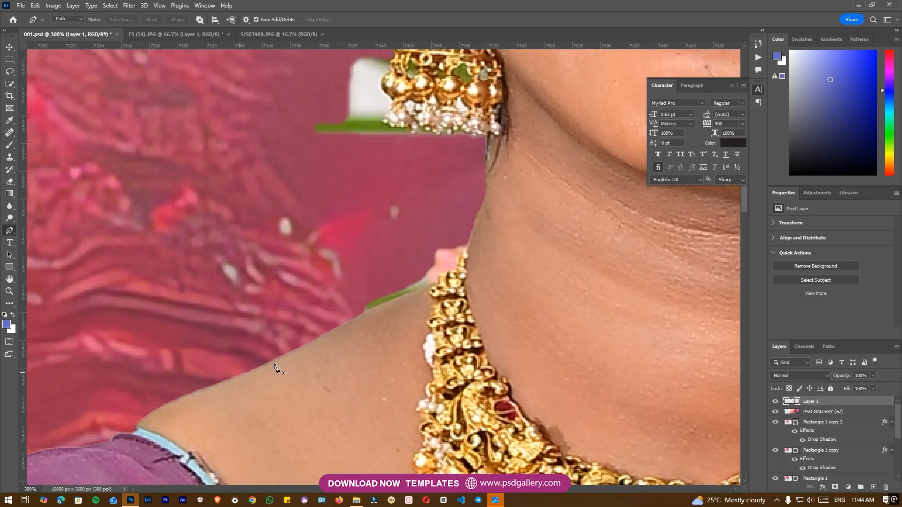
{"action": "left_click", "coordinate": [364, 312]}
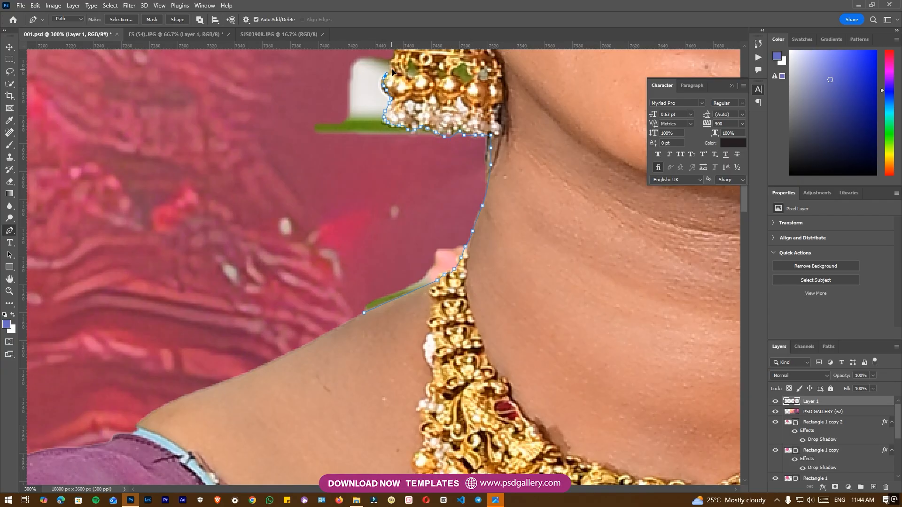
{"action": "left_click_drag", "start_coordinate": [391, 70], "coordinate": [379, 199]}
- Close the path around the white and green remnants beside the earring, convert it to a selection and delete them
{"action": "left_click", "coordinate": [357, 159]}
{"action": "left_click_drag", "start_coordinate": [338, 144], "coordinate": [313, 217]}
{"action": "left_click_drag", "start_coordinate": [168, 351], "coordinate": [195, 270]}
{"action": "left_click", "coordinate": [119, 20]}
{"action": "key", "text": "Return"}
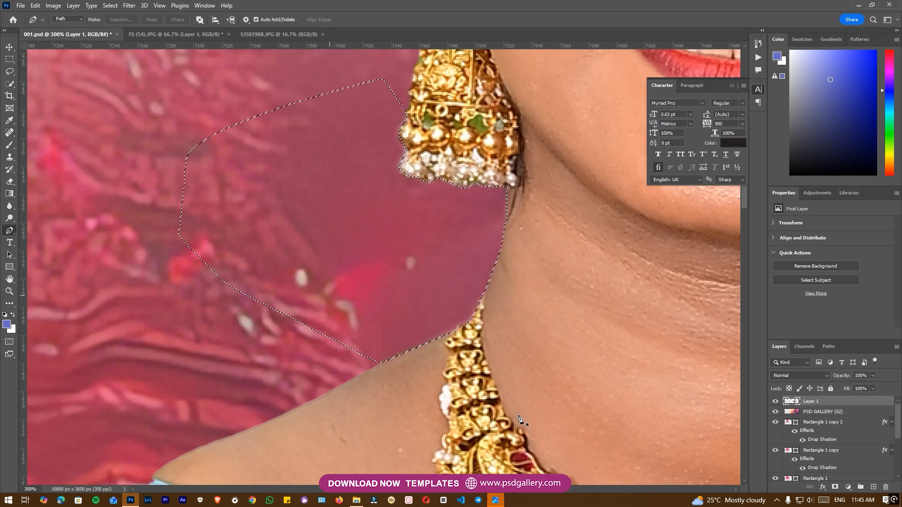
- Try to erase the white flowers beside the upper part of the earring with the Background Eraser
{"action": "left_click_drag", "start_coordinate": [423, 89], "coordinate": [412, 366]}
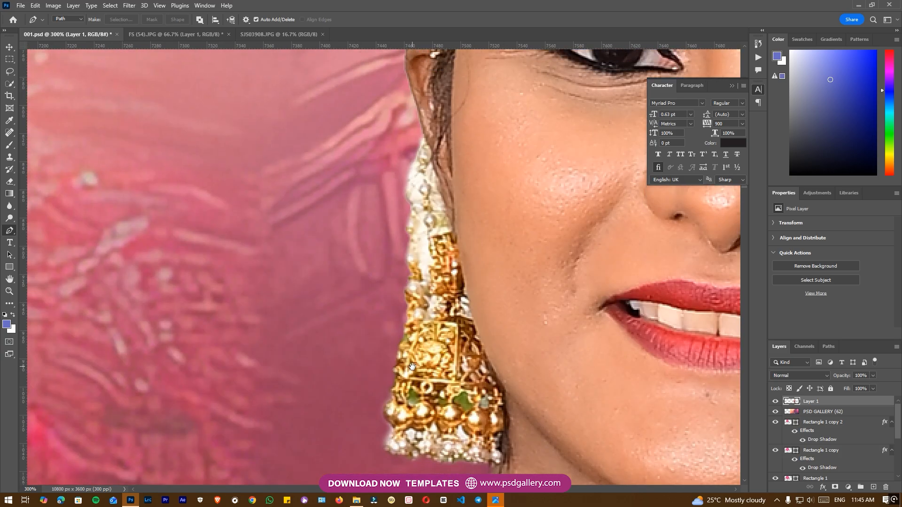
{"action": "key", "text": "e"}
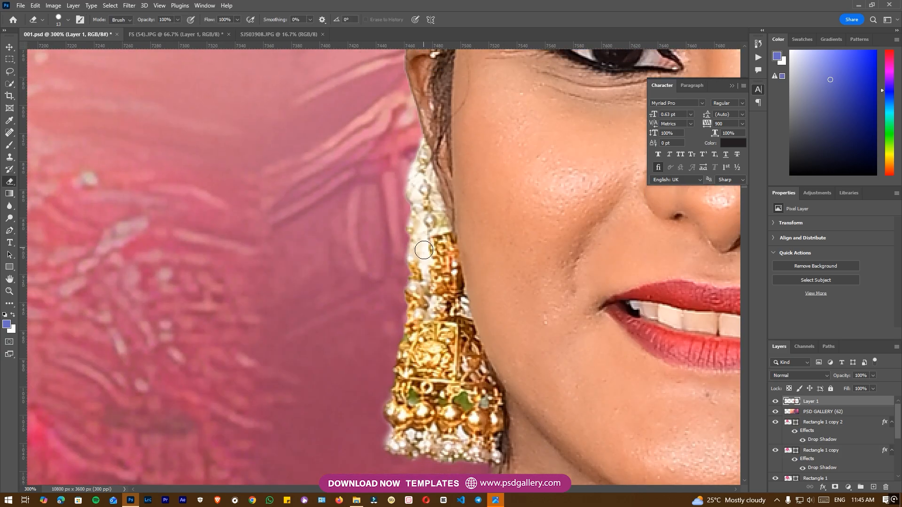
{"action": "right_click", "coordinate": [15, 184]}
{"action": "left_click", "coordinate": [52, 187]}
{"action": "mouse_move", "coordinate": [424, 253]}
{"action": "left_mouse_down"}
{"action": "mouse_move", "coordinate": [423, 277]}
{"action": "mouse_move", "coordinate": [420, 222]}
{"action": "left_mouse_up"}
{"action": "key", "text": "ctrl+z"}
- Set the Background Eraser tolerance to 14% and try erasing the white flowers beside the earring again
{"action": "scroll", "coordinate": [392, 297], "scroll_direction": "down", "scroll_amount": 4}
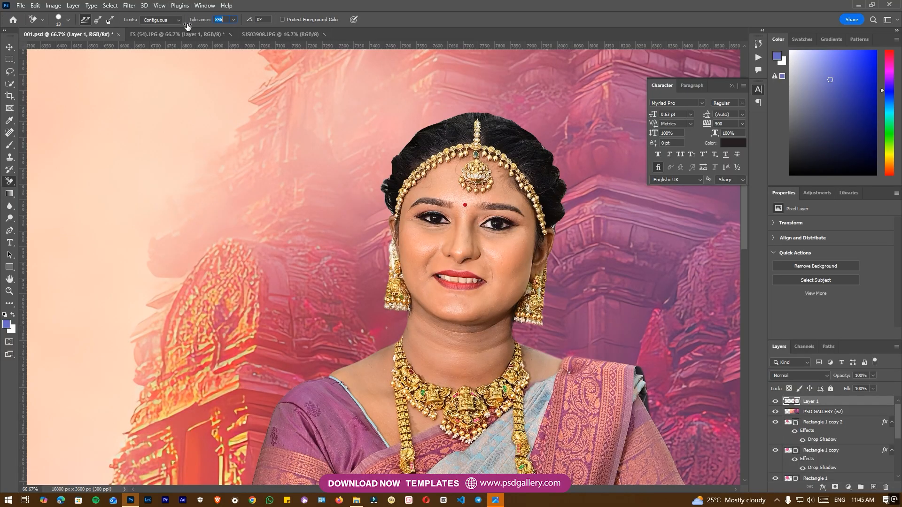
{"action": "scroll", "coordinate": [399, 254], "scroll_direction": "up", "scroll_amount": 4}
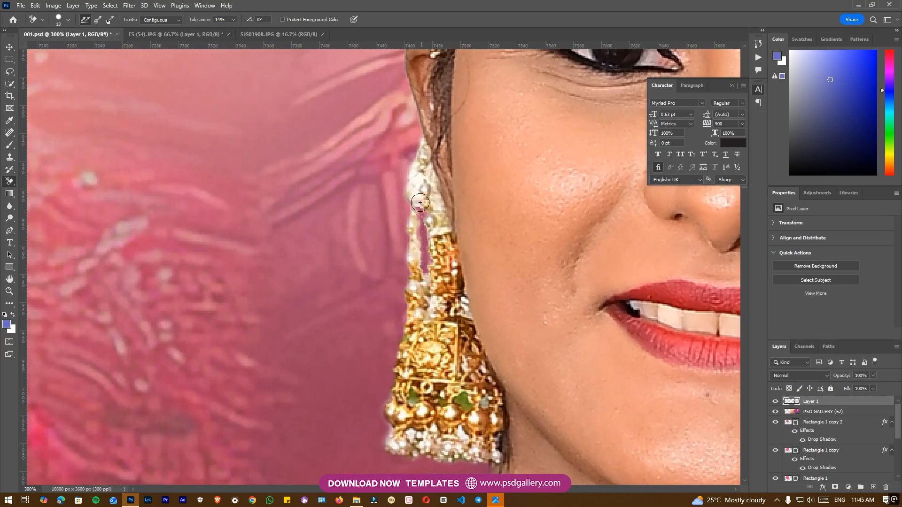
{"action": "left_click_drag", "start_coordinate": [421, 204], "coordinate": [415, 156]}
{"action": "key", "text": "ctrl+z"}
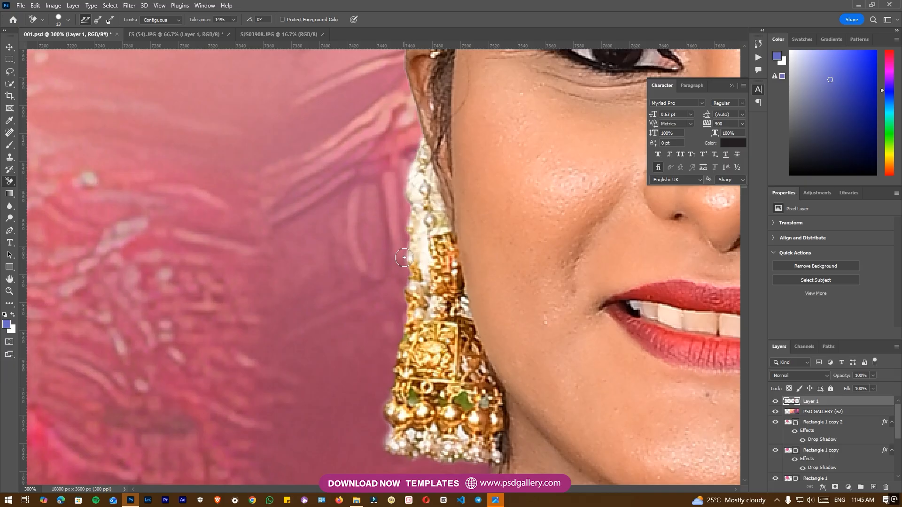
- Trace a path around the white flowers beside the earring, convert it to a selection with a 2-pixel feather and delete them
{"action": "key", "text": "p"}
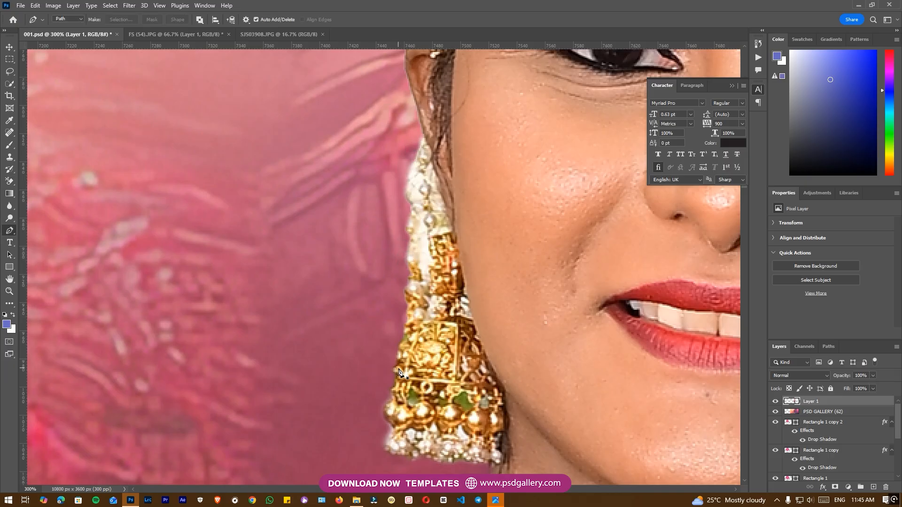
{"action": "left_click", "coordinate": [394, 358]}
{"action": "left_click", "coordinate": [405, 337]}
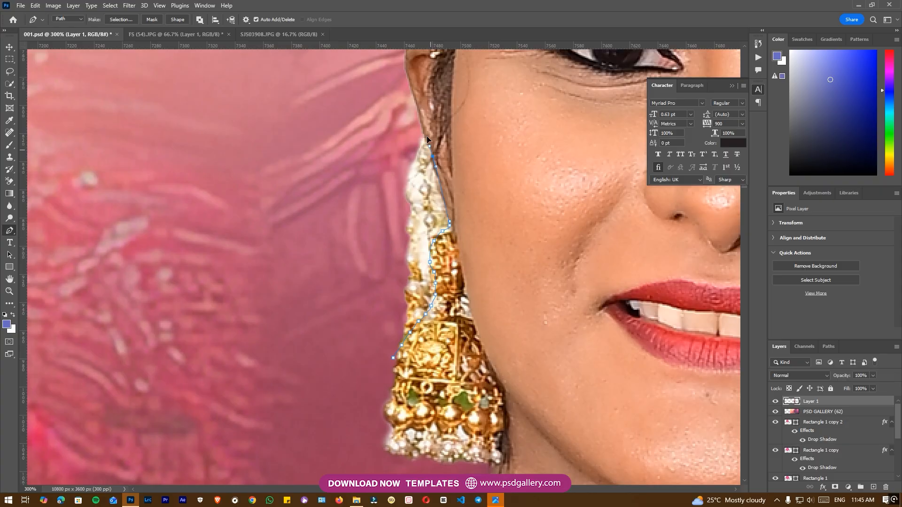
{"action": "left_click", "coordinate": [135, 21]}
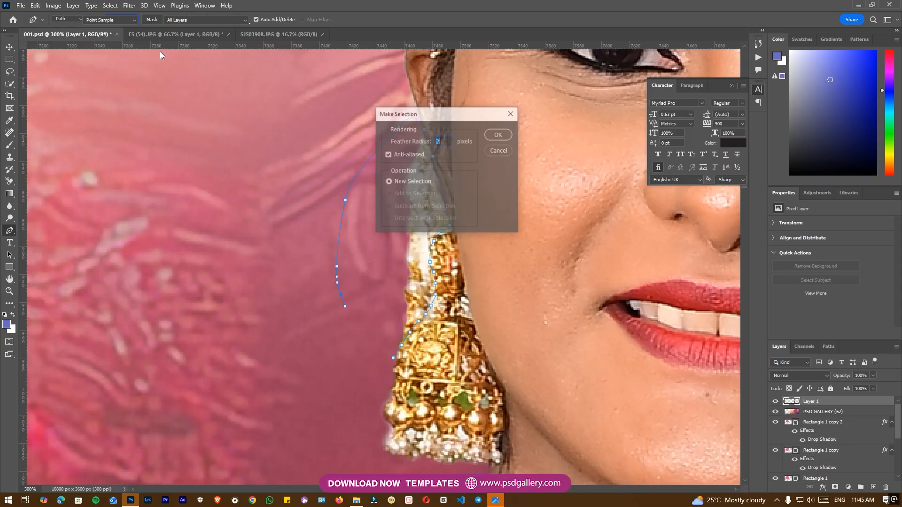
{"action": "key", "text": "Return"}
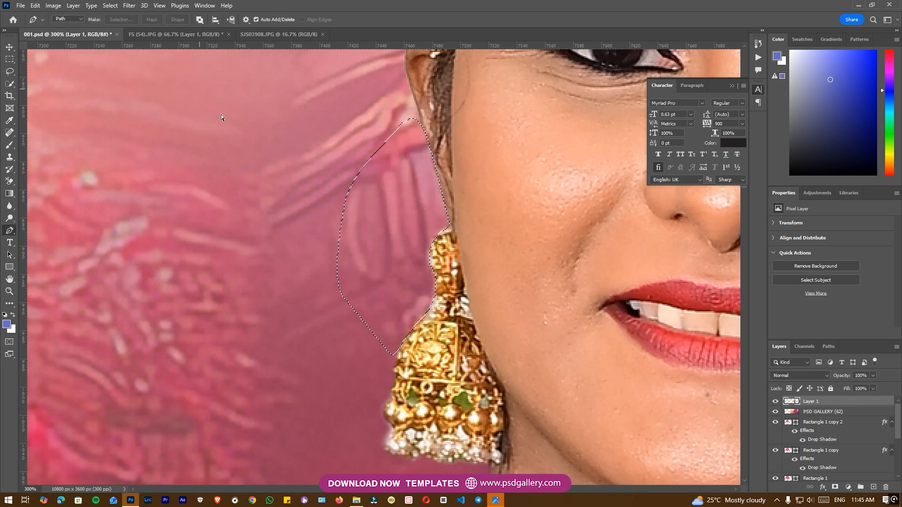
- Clear the selection and lighten the bride's upper body using the Dodge tool with a 2200 px brush, Midtones, 50% exposure
{"action": "key", "text": "ctrl+minus"}
{"action": "key", "text": "ctrl+minus"}
{"action": "key", "text": "ctrl+minus"}
{"action": "key", "text": "ctrl+minus"}
{"action": "key", "text": "ctrl+minus"}
{"action": "key", "text": "ctrl+minus"}
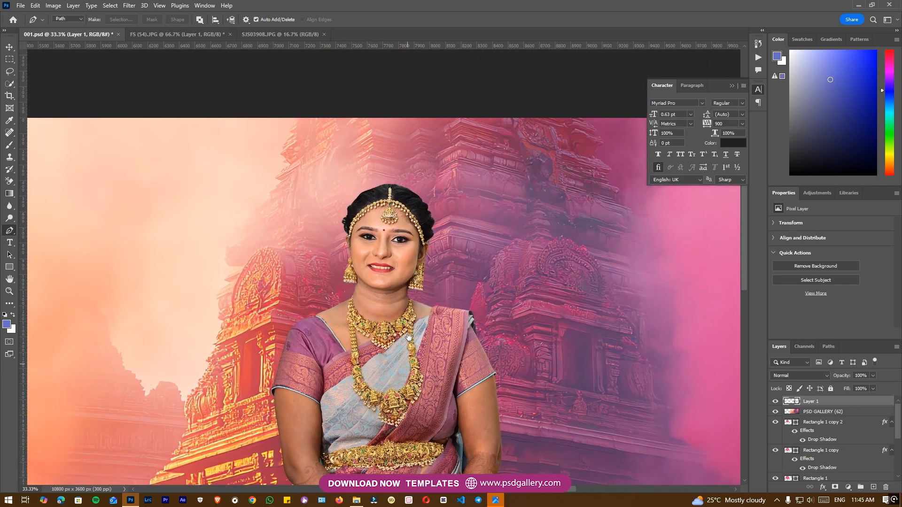
{"action": "left_click_drag", "start_coordinate": [409, 337], "coordinate": [407, 276]}
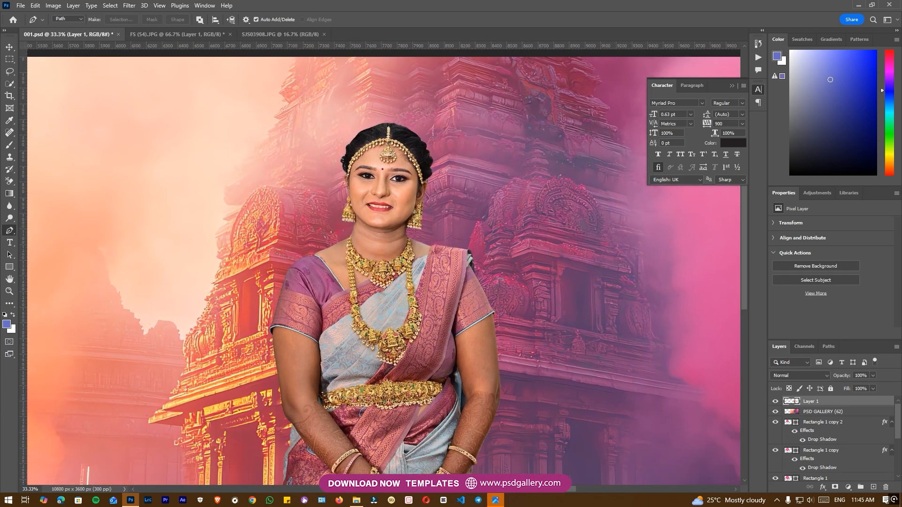
{"action": "left_click", "coordinate": [9, 218]}
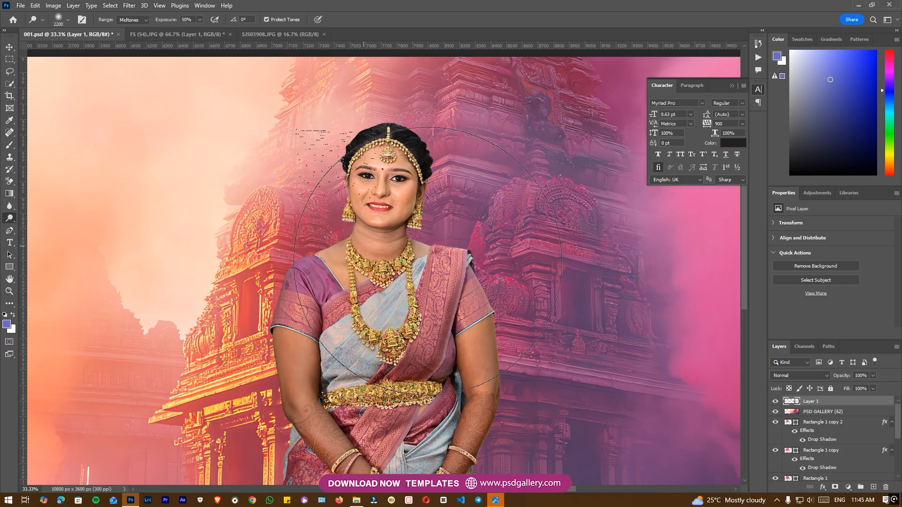
{"action": "left_click_drag", "start_coordinate": [477, 338], "coordinate": [454, 243]}
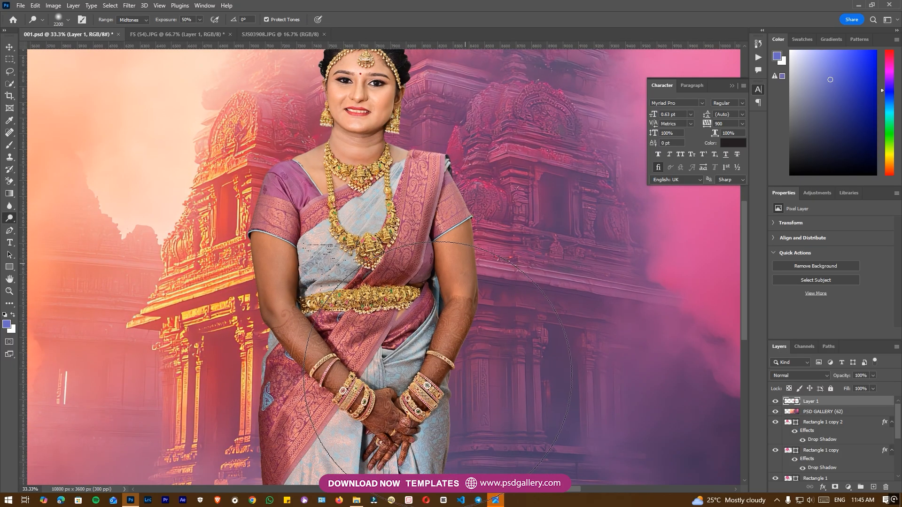
- Dodge the bride's lower saree, hands and the outer edges of her arms with the same large brush
{"action": "key", "text": "ctrl+minus"}
{"action": "left_click", "coordinate": [348, 375]}
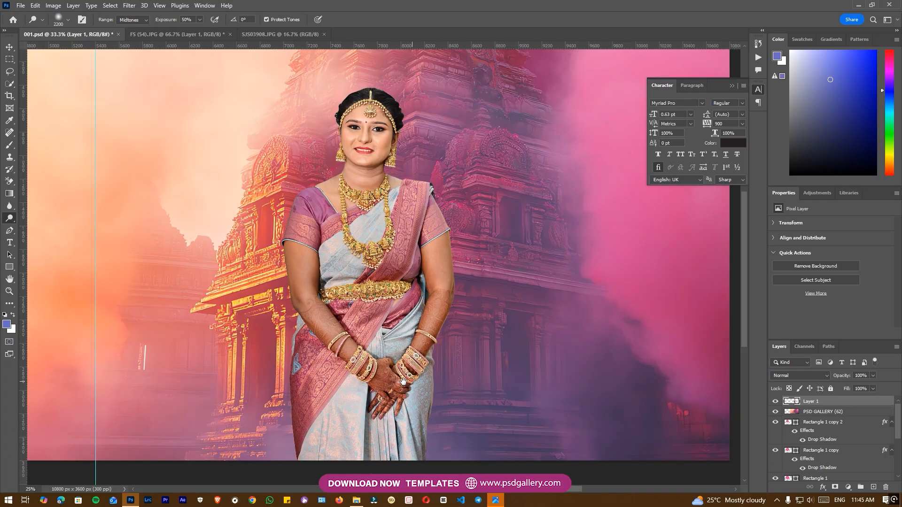
{"action": "left_click_drag", "start_coordinate": [400, 398], "coordinate": [401, 314]}
{"action": "scroll", "coordinate": [433, 366], "scroll_direction": "up", "scroll_amount": 2}
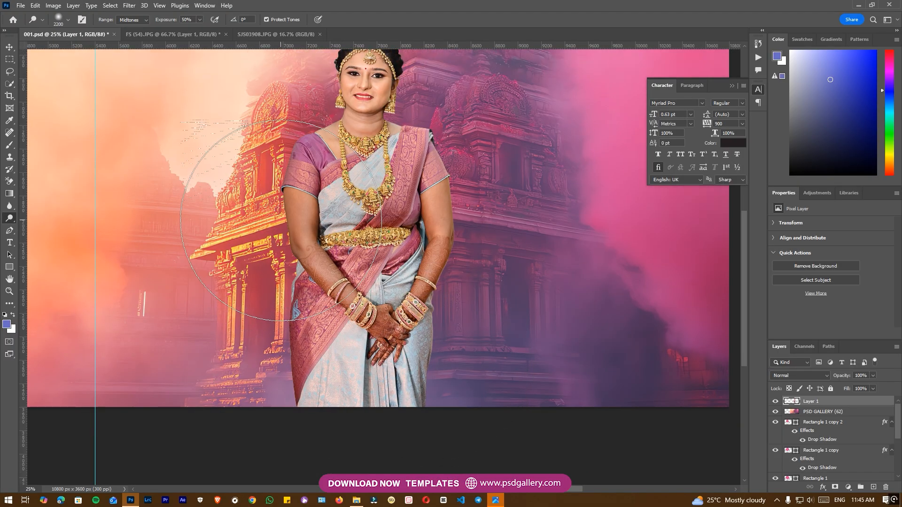
{"action": "left_click", "coordinate": [276, 253]}
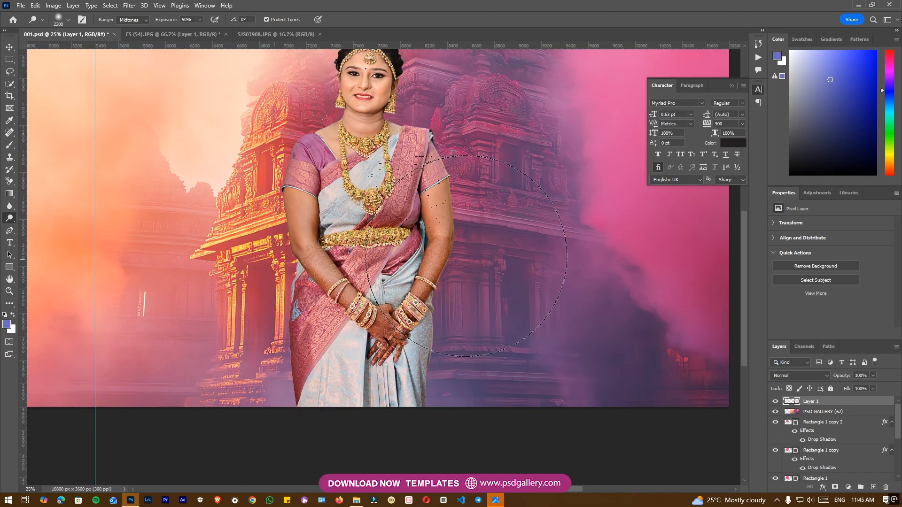
{"action": "scroll", "coordinate": [466, 256], "scroll_direction": "up", "scroll_amount": 3}
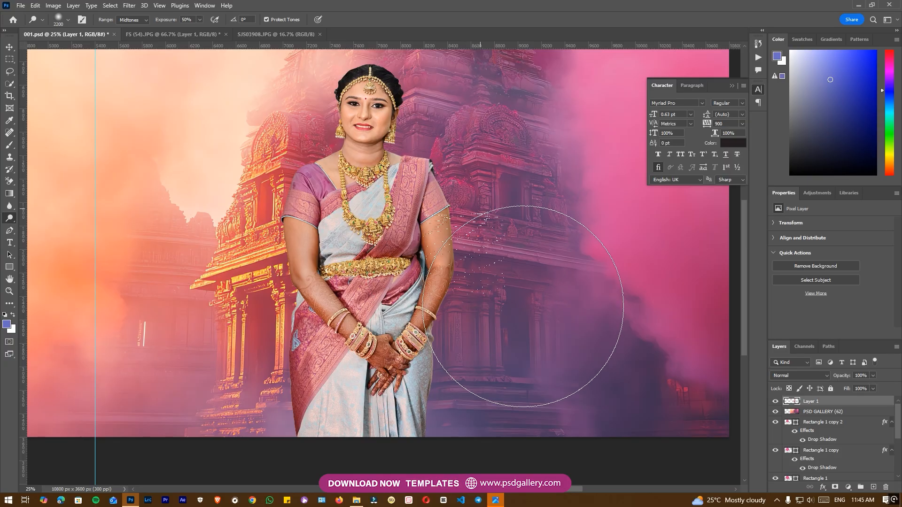
{"action": "left_click_drag", "start_coordinate": [461, 316], "coordinate": [464, 354]}
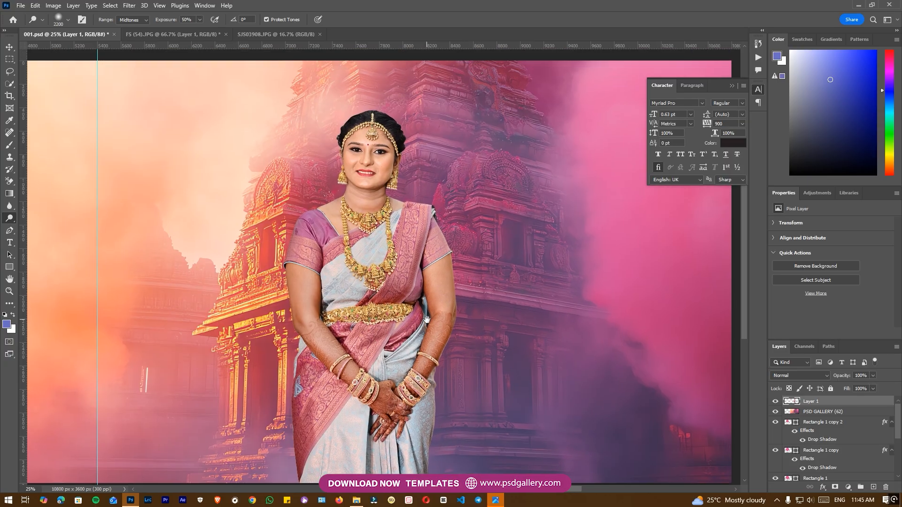
{"action": "left_click_drag", "start_coordinate": [446, 267], "coordinate": [446, 295]}
- Create a new empty layer and place it between the bride's Layer 1 and the PSD GALLERY (62) background
{"action": "key", "text": "v"}
{"action": "right_click", "coordinate": [383, 262]}
{"action": "left_click", "coordinate": [387, 267]}
{"action": "key", "text": "ctrl+minus"}
{"action": "key", "text": "ctrl+minus"}
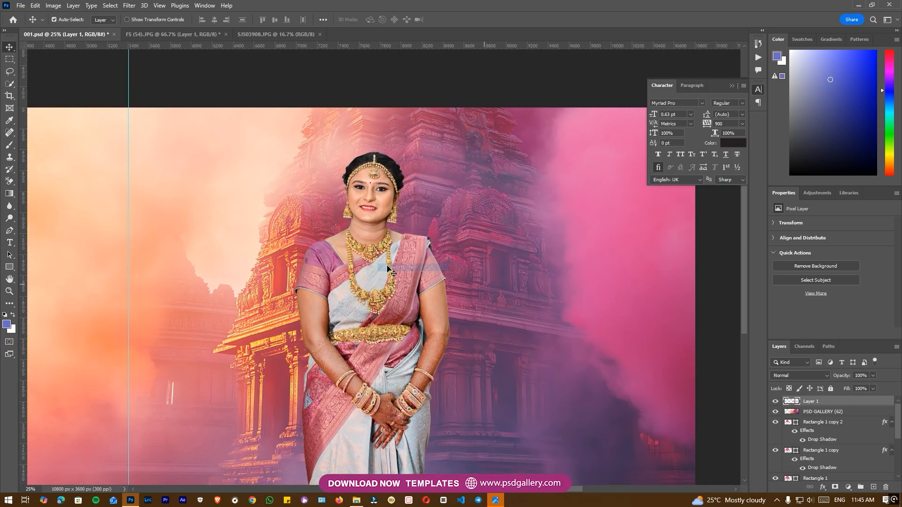
{"action": "scroll", "coordinate": [387, 269], "scroll_direction": "up", "scroll_amount": 5}
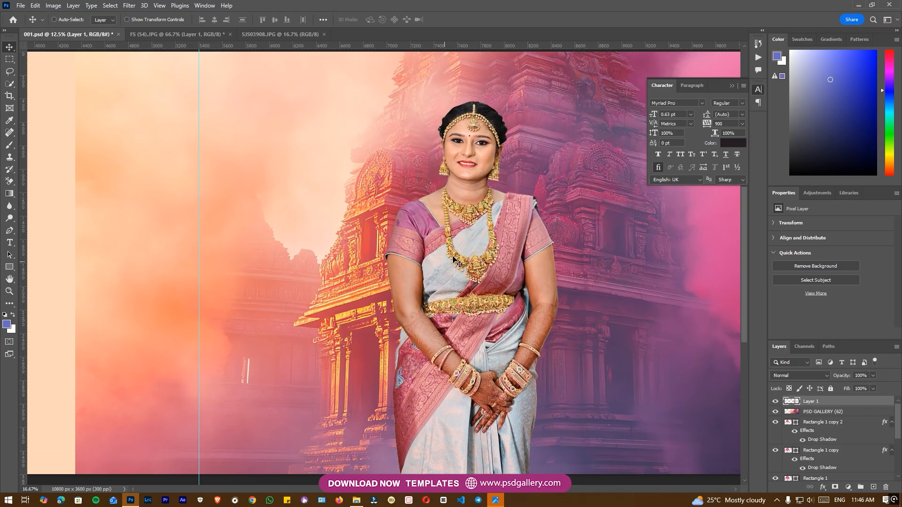
{"action": "right_click", "coordinate": [455, 257]}
{"action": "left_click", "coordinate": [470, 258]}
{"action": "left_click_drag", "start_coordinate": [493, 263], "coordinate": [407, 276]}
{"action": "right_click", "coordinate": [406, 259]}
{"action": "left_click", "coordinate": [426, 263]}
{"action": "left_click", "coordinate": [873, 487]}
{"action": "left_click_drag", "start_coordinate": [824, 403], "coordinate": [811, 415]}
- Sample a light orange from the background sky and paint a soft 1600 px glow behind the bride's head
{"action": "left_click_drag", "start_coordinate": [541, 337], "coordinate": [490, 337]}
{"action": "key", "text": "i"}
{"action": "left_click", "coordinate": [597, 207]}
{"action": "key", "text": "b"}
{"action": "key", "text": "i"}
{"action": "left_click_drag", "start_coordinate": [118, 209], "coordinate": [229, 218]}
{"action": "key", "text": "b"}
{"action": "left_click", "coordinate": [340, 158]}
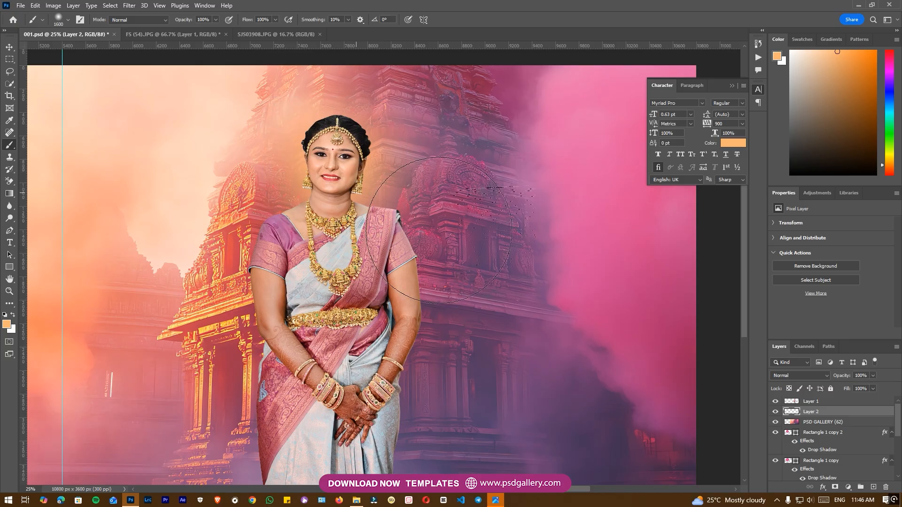
- Set the glow layer's blend mode to Screen and enlarge the glow around the bride's head with Free Transform
{"action": "left_click", "coordinate": [800, 375]}
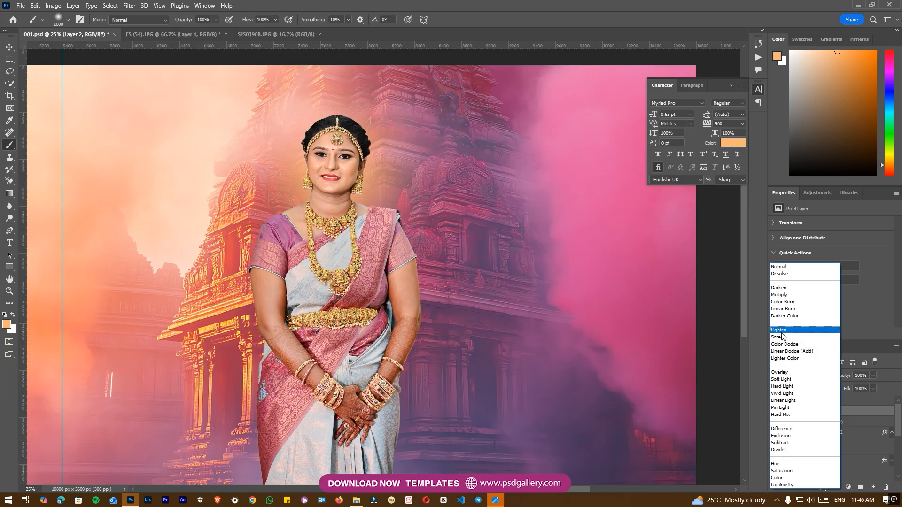
{"action": "left_click", "coordinate": [794, 334]}
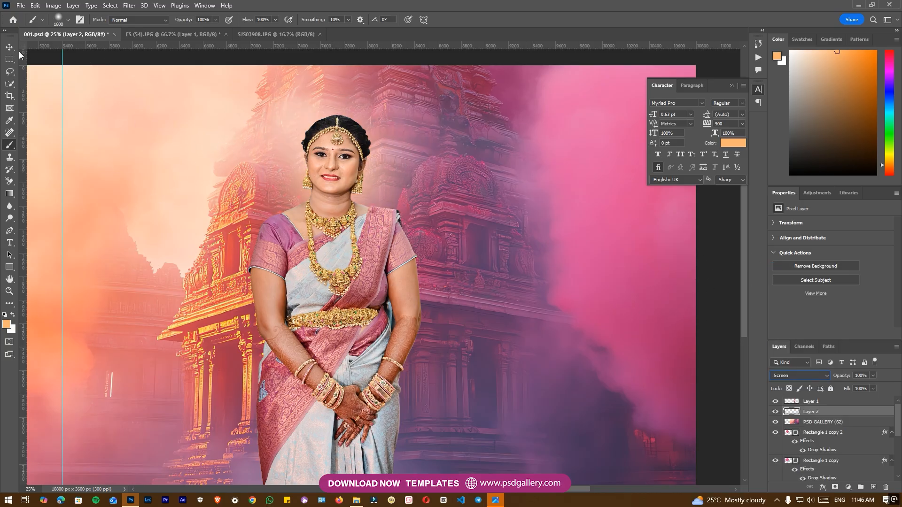
{"action": "key", "text": "v"}
{"action": "key", "text": "ctrl+minus"}
{"action": "key", "text": "ctrl+t"}
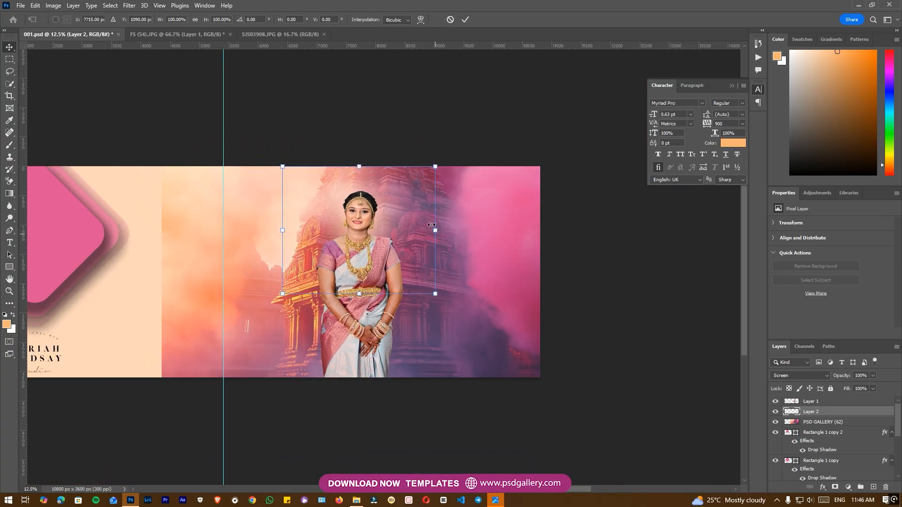
{"action": "left_click_drag", "start_coordinate": [434, 167], "coordinate": [463, 144]}
{"action": "left_click_drag", "start_coordinate": [416, 206], "coordinate": [414, 211]}
{"action": "key", "text": "Return"}
- Shift the glow layer's hue to -33 with Hue/Saturation
{"action": "key", "text": "ctrl+plus"}
{"action": "key", "text": "ctrl+u"}
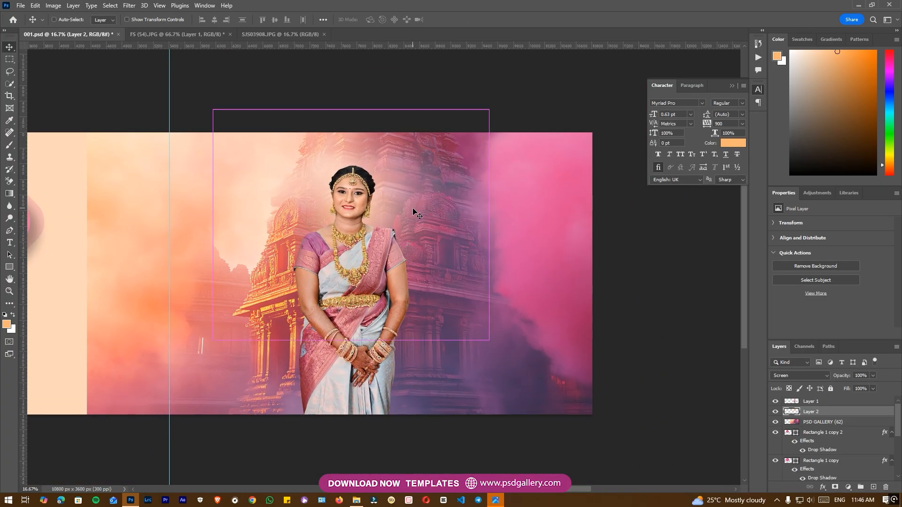
{"action": "mouse_move", "coordinate": [712, 212]}
{"action": "left_mouse_down"}
{"action": "mouse_move", "coordinate": [734, 212]}
{"action": "mouse_move", "coordinate": [694, 213]}
{"action": "left_mouse_up"}
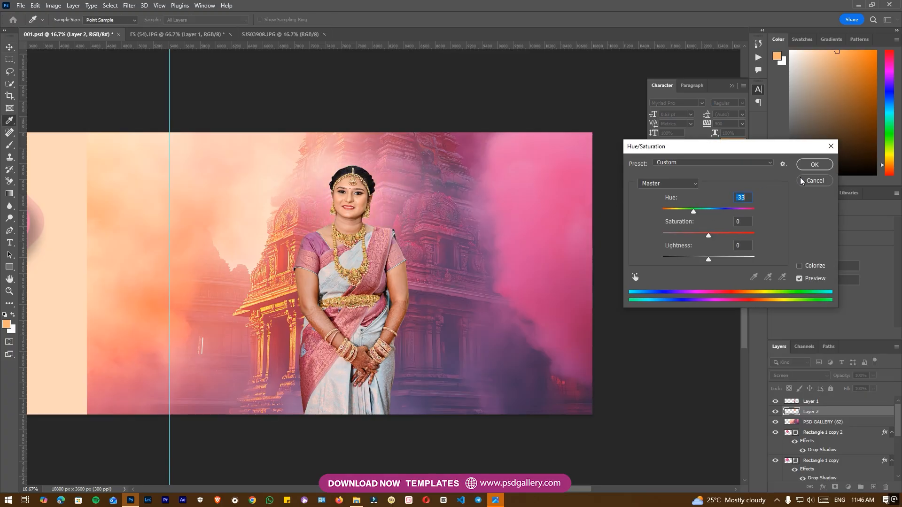
{"action": "left_click", "coordinate": [814, 165]}
- Duplicate the glow layer, offset the copy down toward the bride's torso and set its hue to +36
{"action": "key", "text": "ctrl+plus"}
{"action": "left_click_drag", "start_coordinate": [375, 182], "coordinate": [284, 251]}
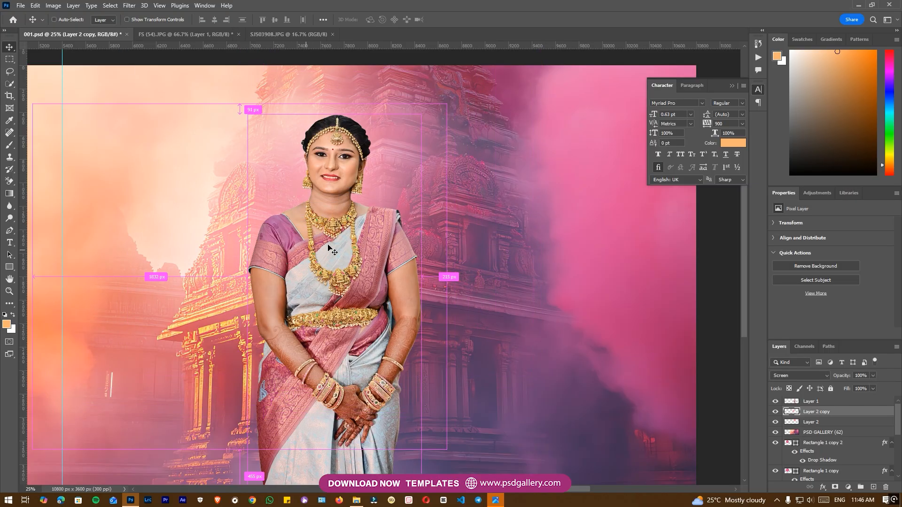
{"action": "key", "text": "ctrl+u"}
{"action": "left_click_drag", "start_coordinate": [708, 212], "coordinate": [725, 209]}
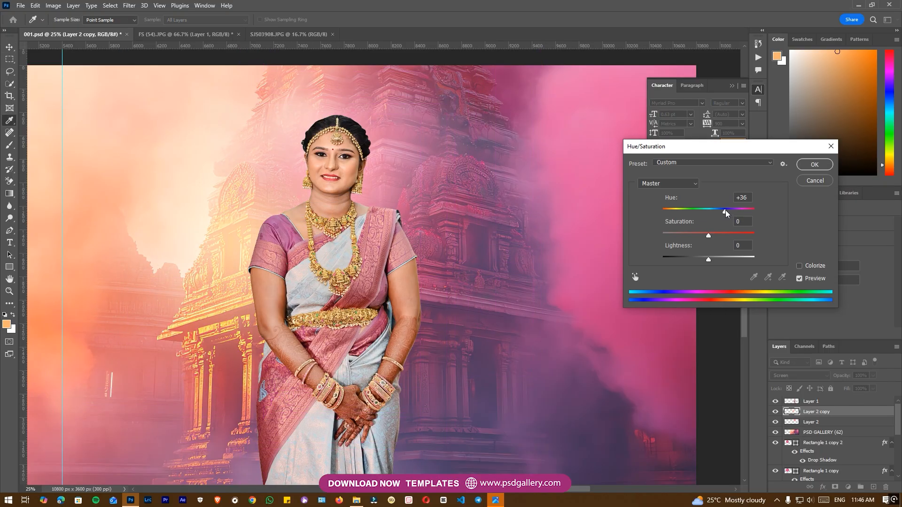
{"action": "left_click", "coordinate": [812, 169]}
- Select the bride's layer and lighten the outer edges of her saree and arm with the Dodge tool
{"action": "left_click_drag", "start_coordinate": [497, 282], "coordinate": [452, 272]}
{"action": "right_click", "coordinate": [324, 275]}
{"action": "left_click", "coordinate": [335, 280]}
{"action": "key", "text": "o"}
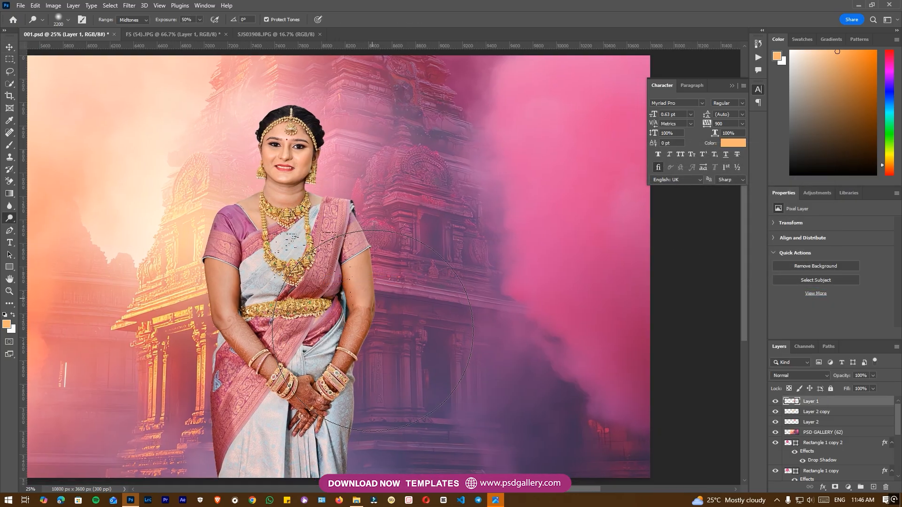
{"action": "left_click_drag", "start_coordinate": [310, 390], "coordinate": [314, 336]}
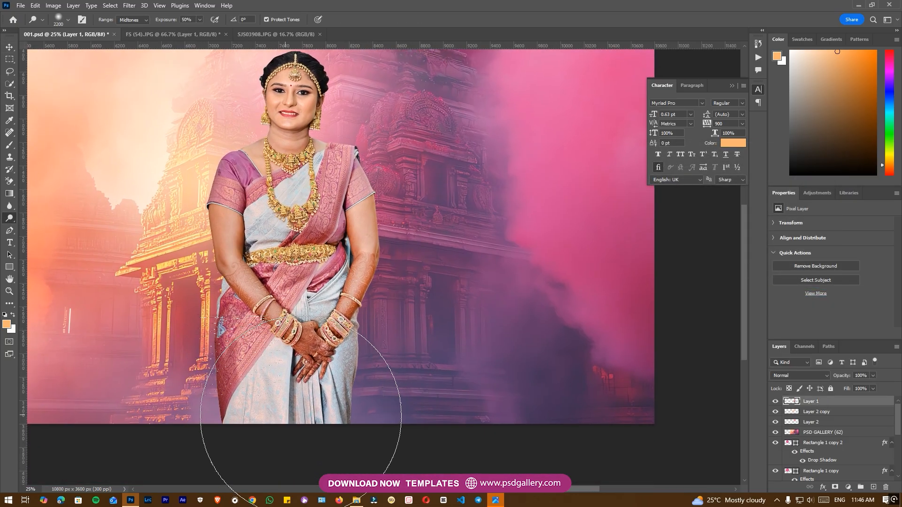
{"action": "left_click", "coordinate": [210, 290]}
{"action": "left_click", "coordinate": [200, 243]}
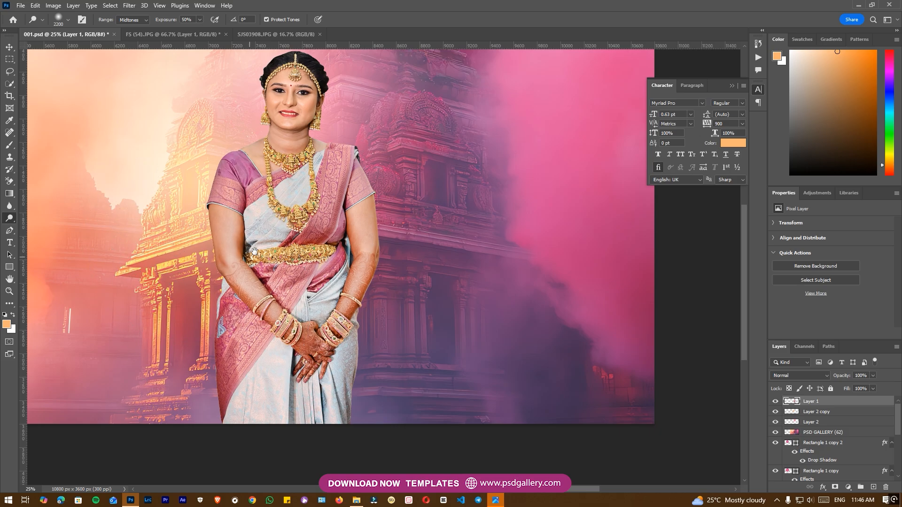
- Select the bride's layer and remove the small blemishes on her cheek with the Spot Healing Brush
{"action": "left_click_drag", "start_coordinate": [342, 131], "coordinate": [367, 239]}
{"action": "key", "text": "ctrl+plus"}
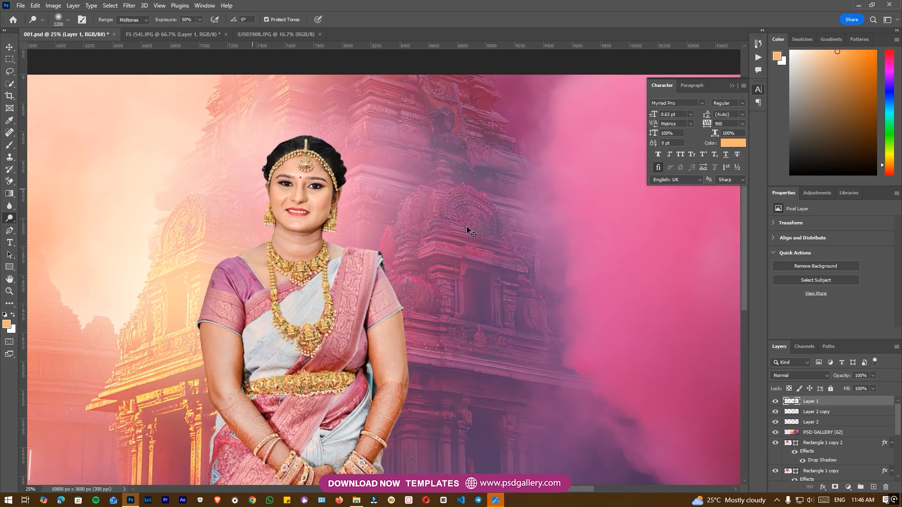
{"action": "left_click_drag", "start_coordinate": [398, 215], "coordinate": [446, 204]}
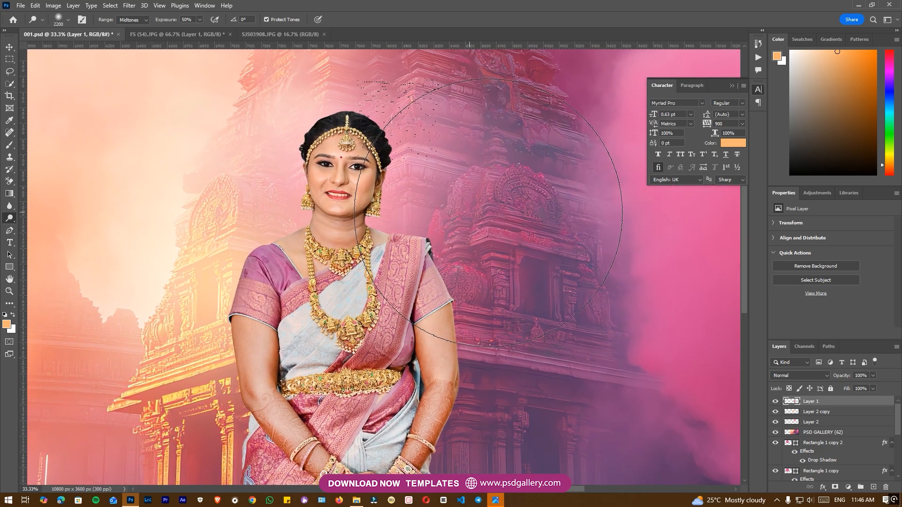
{"action": "key", "text": "v"}
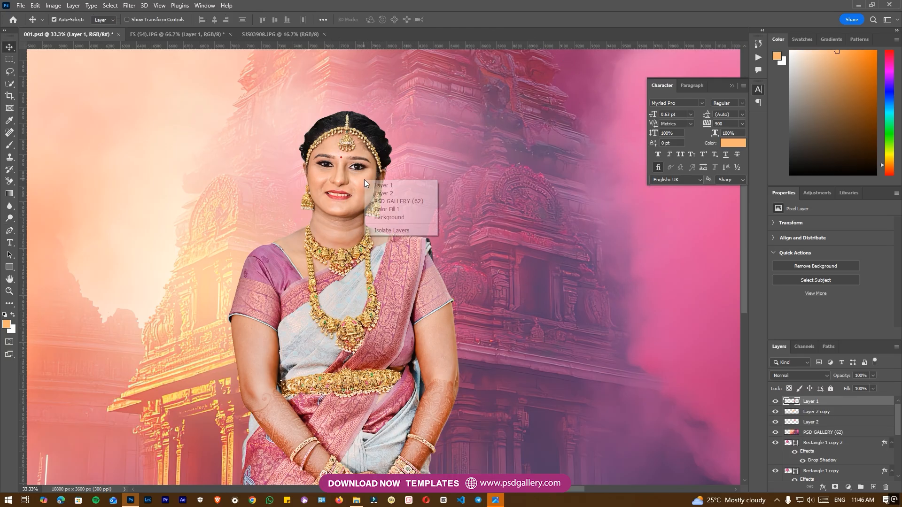
{"action": "key", "text": "ctrl+plus"}
{"action": "left_click_drag", "start_coordinate": [346, 209], "coordinate": [370, 282]}
{"action": "key", "text": "ctrl+plus"}
{"action": "right_click", "coordinate": [340, 199]}
{"action": "left_click", "coordinate": [347, 204]}
{"action": "key", "text": "ctrl+plus"}
{"action": "key", "text": "ctrl+plus"}
{"action": "key", "text": "ctrl+plus"}
{"action": "key", "text": "ctrl+plus"}
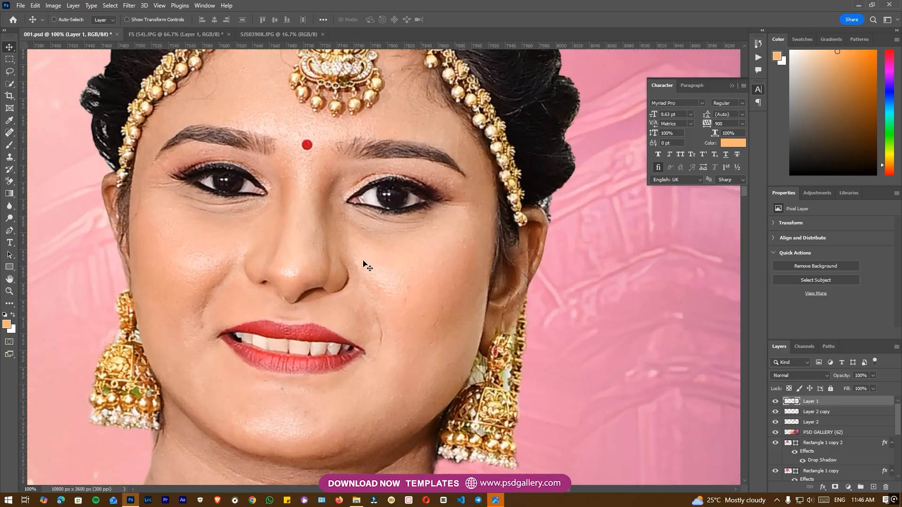
{"action": "key", "text": "ctrl+minus"}
{"action": "key", "text": "j"}
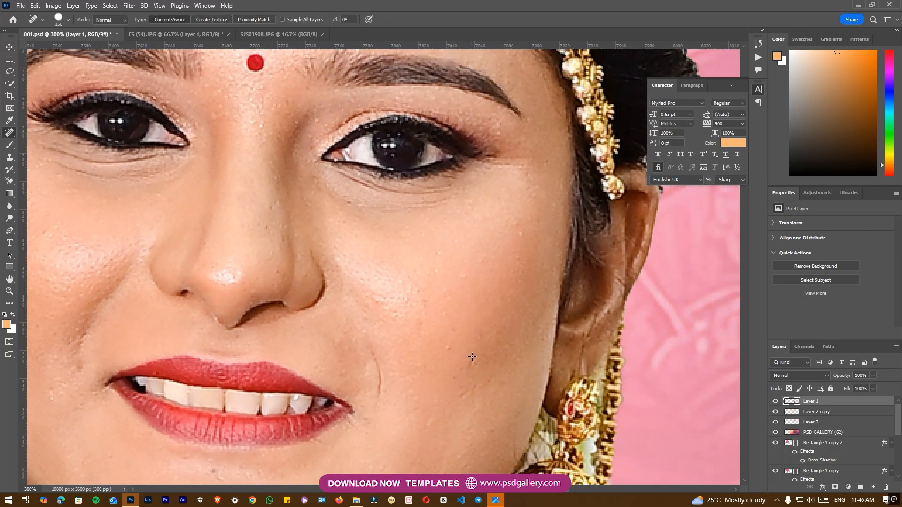
{"action": "key", "text": "bracketleft"}
{"action": "key", "text": "bracketleft"}
{"action": "key", "text": "bracketleft"}
{"action": "key", "text": "bracketleft"}
{"action": "key", "text": "bracketleft"}
{"action": "key", "text": "bracketleft"}
{"action": "key", "text": "bracketleft"}
{"action": "key", "text": "bracketleft"}
{"action": "key", "text": "bracketleft"}
{"action": "key", "text": "bracketleft"}
{"action": "key", "text": "bracketleft"}
{"action": "key", "text": "bracketleft"}
{"action": "key", "text": "bracketleft"}
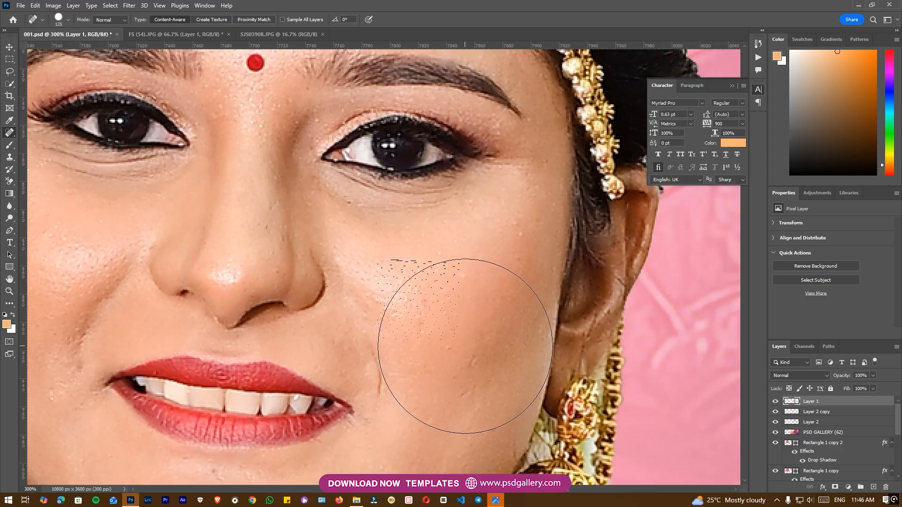
{"action": "key", "text": "bracketright"}
{"action": "left_click", "coordinate": [472, 356]}
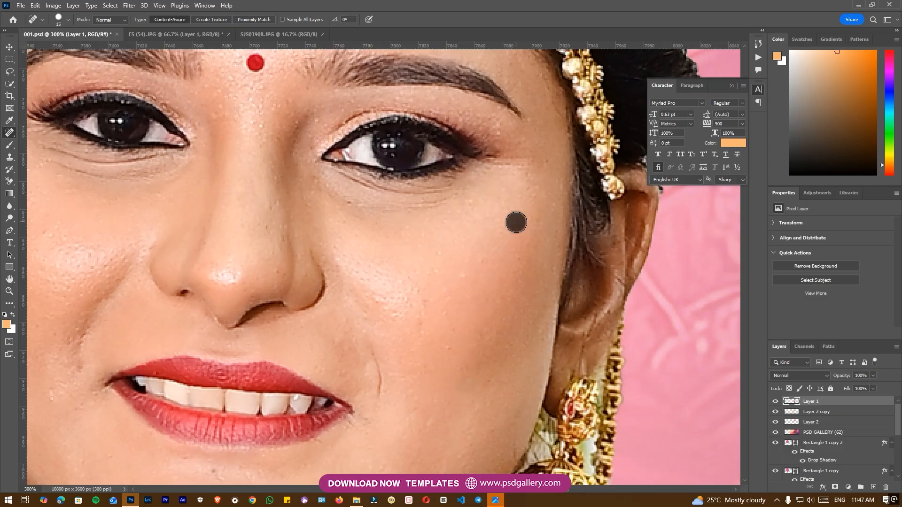
- Heal the stray hairs across the bride's forehead, on both sides of the hanging head ornament, with the Spot Healing Brush
{"action": "left_click_drag", "start_coordinate": [276, 280], "coordinate": [528, 279]}
{"action": "left_click_drag", "start_coordinate": [352, 218], "coordinate": [322, 364]}
{"action": "left_click_drag", "start_coordinate": [360, 262], "coordinate": [307, 361]}
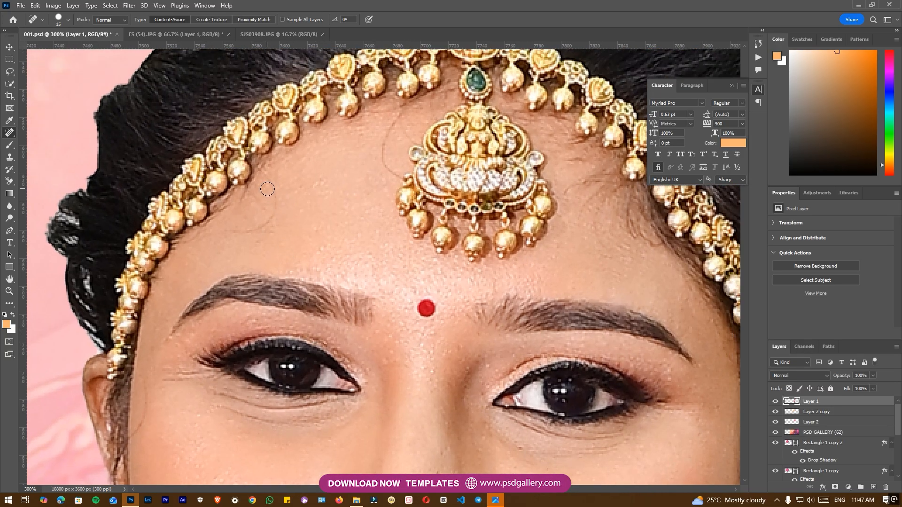
{"action": "mouse_move", "coordinate": [270, 177]}
{"action": "left_mouse_down"}
{"action": "mouse_move", "coordinate": [275, 199]}
{"action": "mouse_move", "coordinate": [263, 221]}
{"action": "mouse_move", "coordinate": [235, 235]}
{"action": "left_mouse_up"}
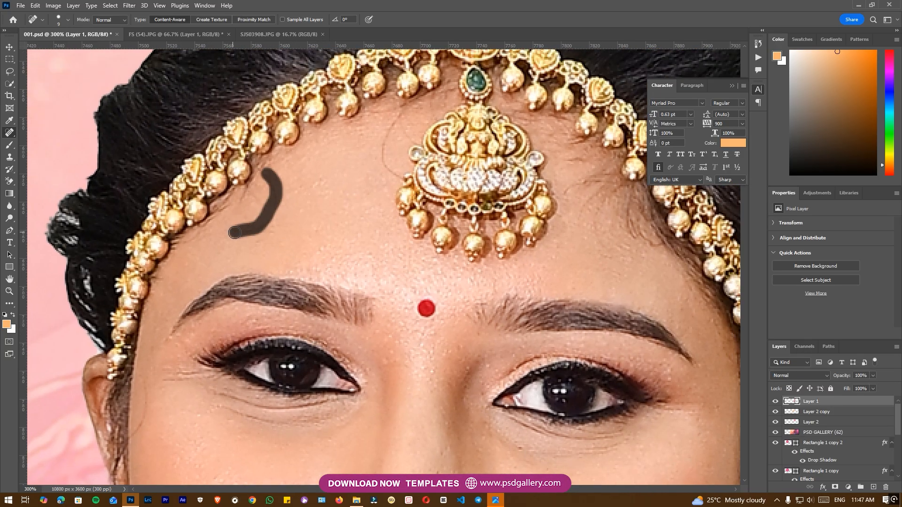
{"action": "left_click", "coordinate": [268, 227]}
{"action": "left_click_drag", "start_coordinate": [275, 214], "coordinate": [262, 243]}
{"action": "key", "text": "bracketright"}
{"action": "mouse_move", "coordinate": [396, 122]}
{"action": "left_mouse_down"}
{"action": "mouse_move", "coordinate": [384, 161]}
{"action": "mouse_move", "coordinate": [396, 182]}
{"action": "left_mouse_up"}
{"action": "left_click_drag", "start_coordinate": [412, 141], "coordinate": [413, 140]}
{"action": "left_click_drag", "start_coordinate": [439, 98], "coordinate": [428, 123]}
{"action": "mouse_move", "coordinate": [568, 157]}
{"action": "left_mouse_down"}
{"action": "mouse_move", "coordinate": [579, 187]}
{"action": "mouse_move", "coordinate": [611, 178]}
{"action": "left_mouse_up"}
{"action": "mouse_move", "coordinate": [582, 214]}
{"action": "left_mouse_down"}
{"action": "mouse_move", "coordinate": [604, 198]}
{"action": "mouse_move", "coordinate": [597, 203]}
{"action": "mouse_move", "coordinate": [637, 241]}
{"action": "left_mouse_up"}
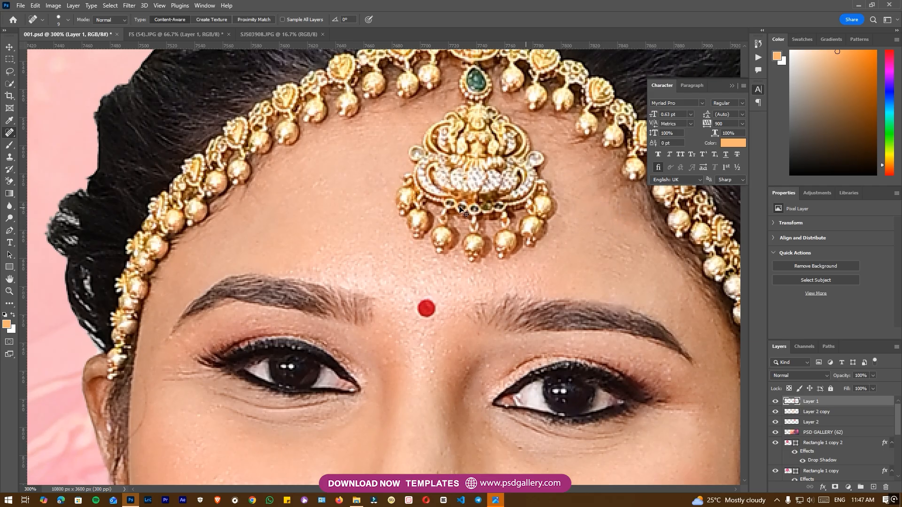
- Run the Skin Retouching action from the Skin Retouching PSD Gallery set on the bride's layer
{"action": "key", "text": "ctrl+minus"}
{"action": "key", "text": "ctrl+minus"}
{"action": "left_click_drag", "start_coordinate": [403, 336], "coordinate": [375, 266]}
{"action": "key", "text": "v"}
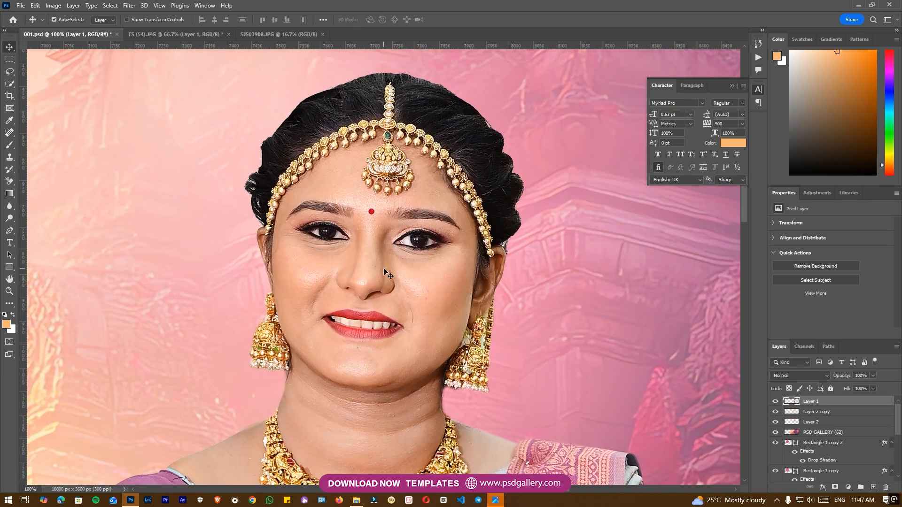
{"action": "left_click", "coordinate": [207, 6]}
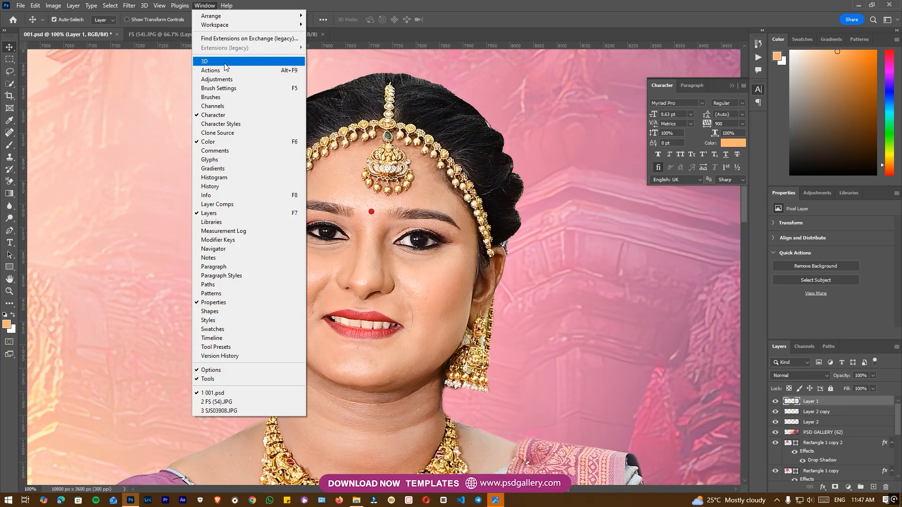
{"action": "left_click", "coordinate": [223, 71]}
{"action": "left_click", "coordinate": [686, 73]}
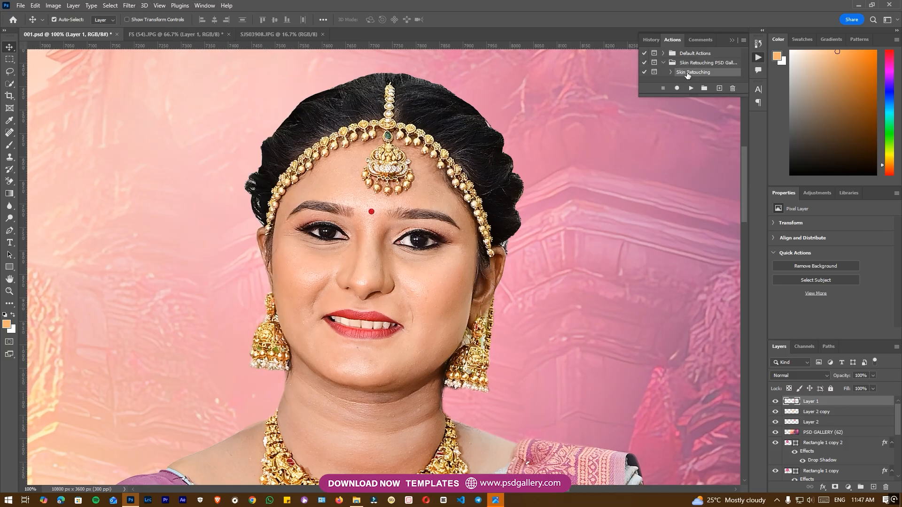
{"action": "left_click", "coordinate": [690, 88]}
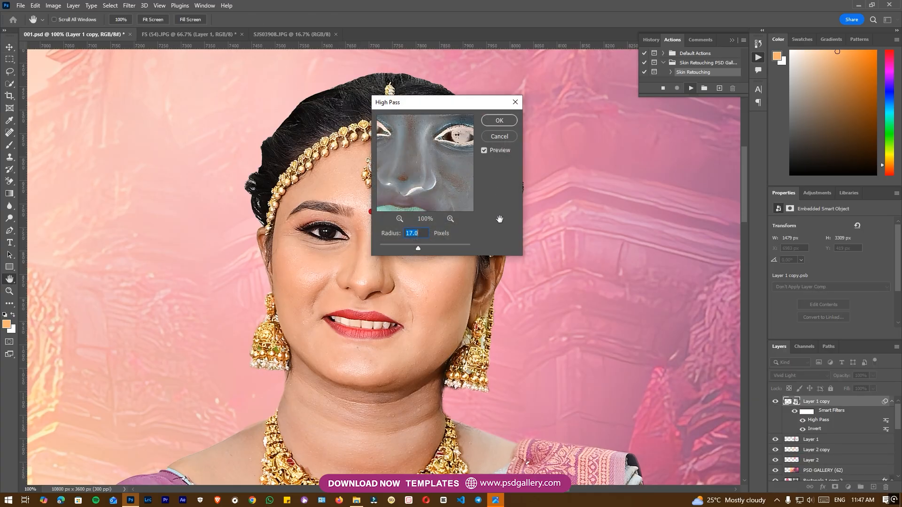
- Set the action's High Pass radius to 7.2 pixels and its Gaussian Blur radius to 1.4 pixels
{"action": "left_click_drag", "start_coordinate": [412, 244], "coordinate": [407, 247]}
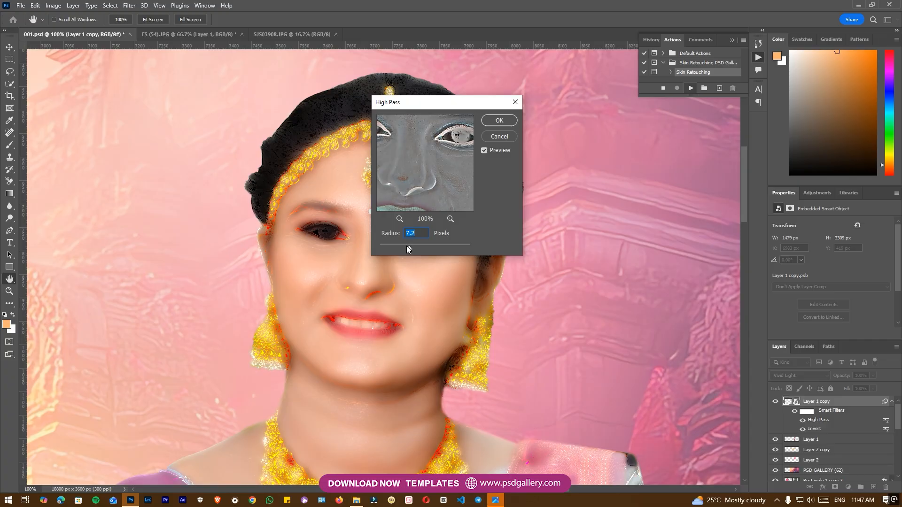
{"action": "left_click", "coordinate": [498, 121]}
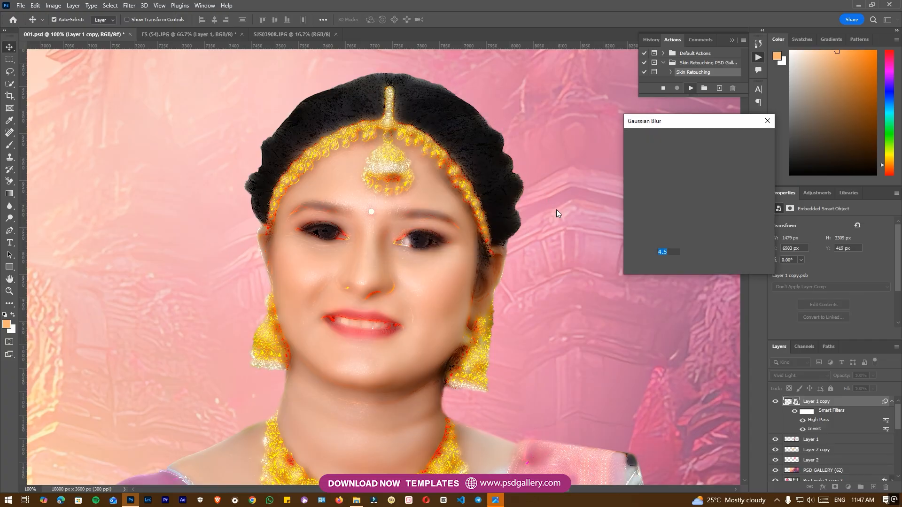
{"action": "left_click_drag", "start_coordinate": [644, 264], "coordinate": [637, 264]}
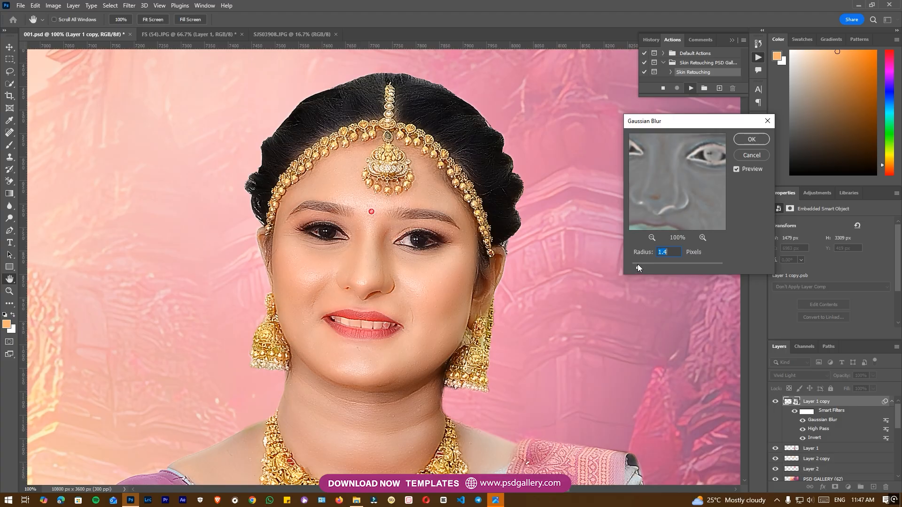
{"action": "left_click", "coordinate": [753, 139]}
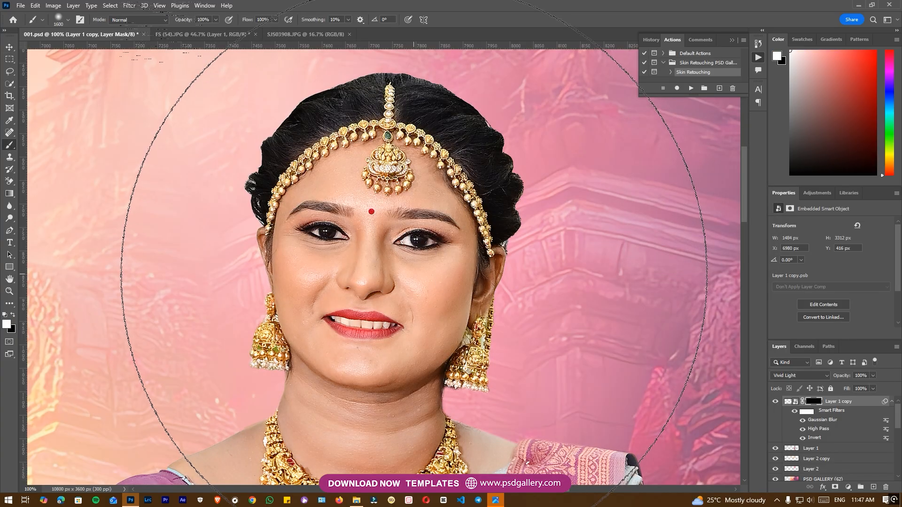
- Shrink the white brush and paint on the retouch layer's mask to smooth the bride's cheeks and lower face
{"action": "key", "text": "bracketleft"}
{"action": "key", "text": "bracketleft"}
{"action": "key", "text": "bracketleft"}
{"action": "key", "text": "bracketleft"}
{"action": "key", "text": "bracketleft"}
{"action": "key", "text": "bracketleft"}
{"action": "key", "text": "bracketleft"}
{"action": "key", "text": "bracketleft"}
{"action": "key", "text": "bracketleft"}
{"action": "key", "text": "bracketleft"}
{"action": "key", "text": "bracketleft"}
{"action": "key", "text": "bracketleft"}
{"action": "key", "text": "bracketleft"}
{"action": "key", "text": "bracketleft"}
{"action": "key", "text": "bracketleft"}
{"action": "key", "text": "bracketleft"}
{"action": "key", "text": "bracketleft"}
{"action": "key", "text": "bracketleft"}
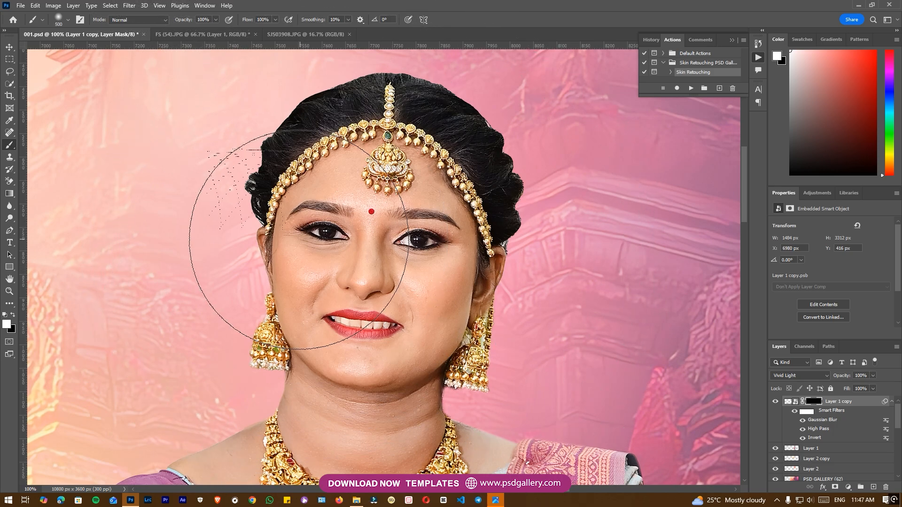
{"action": "key", "text": "ctrl+plus"}
{"action": "key", "text": "bracketleft"}
{"action": "key", "text": "bracketleft"}
{"action": "key", "text": "bracketleft"}
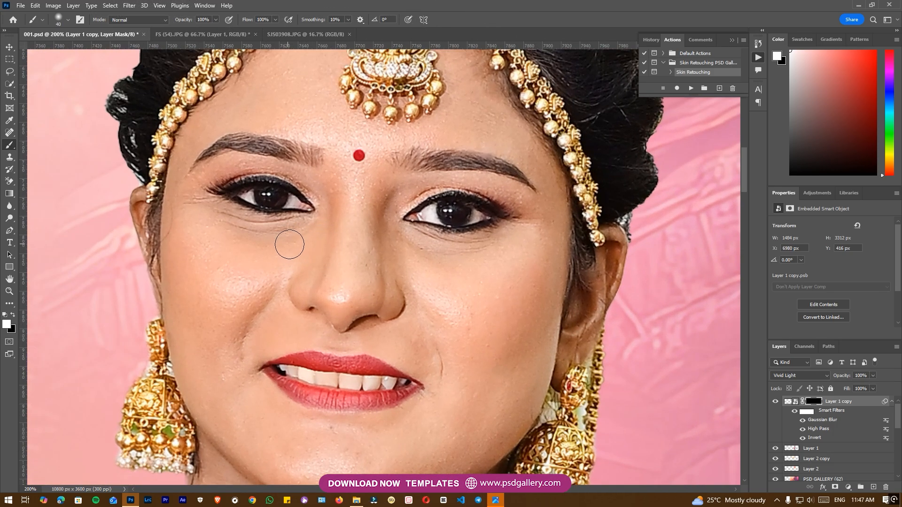
{"action": "key", "text": "bracketright"}
{"action": "key", "text": "bracketright"}
{"action": "left_click_drag", "start_coordinate": [229, 424], "coordinate": [223, 361]}
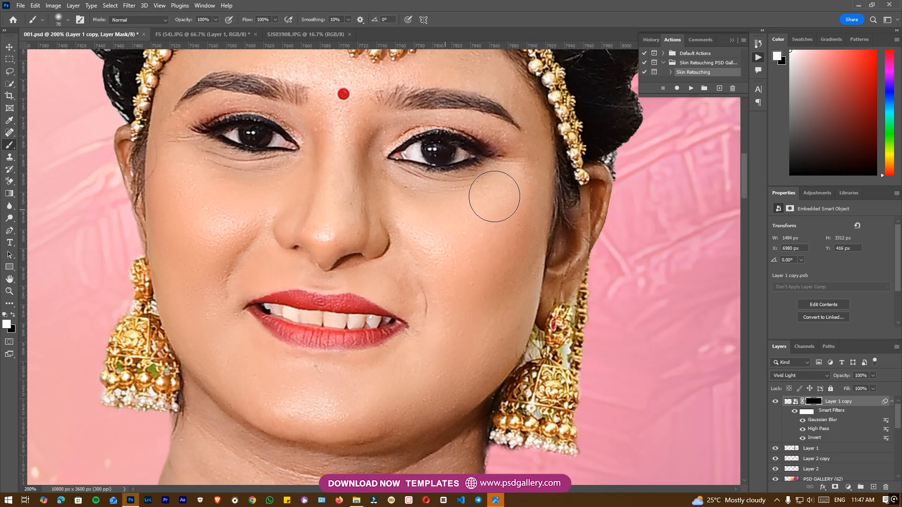
- Paint the mask with a smaller brush to smooth the bride's nose, forehead and the skin around her eyes
{"action": "left_click_drag", "start_coordinate": [338, 151], "coordinate": [315, 303]}
{"action": "key", "text": "bracketleft"}
{"action": "key", "text": "bracketleft"}
{"action": "key", "text": "bracketleft"}
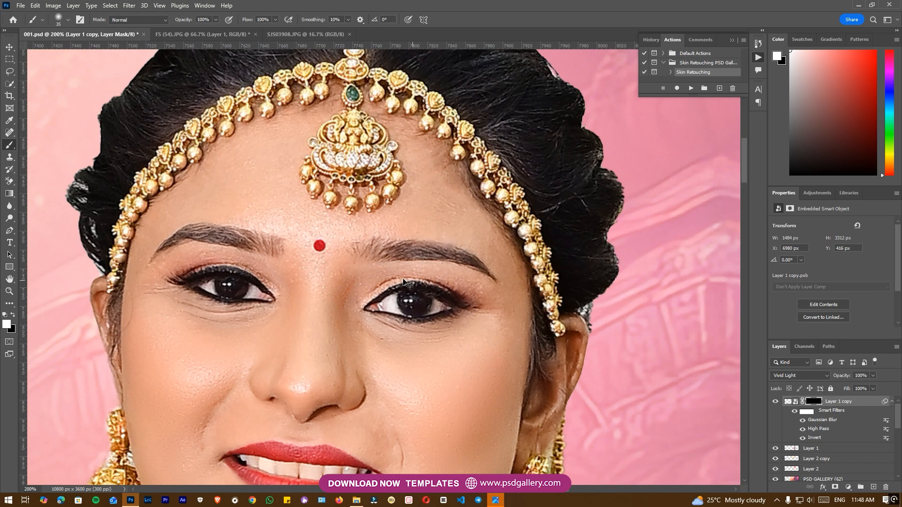
{"action": "key", "text": "bracketleft"}
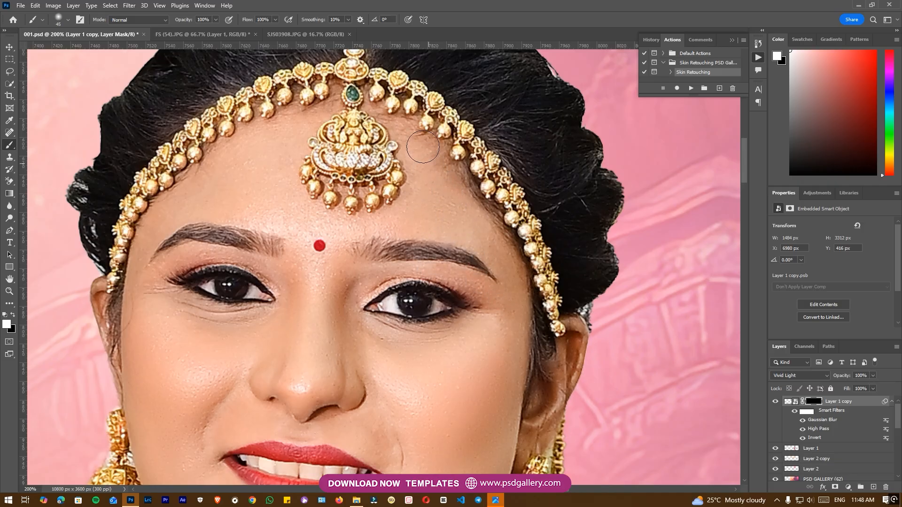
{"action": "key", "text": "bracketleft"}
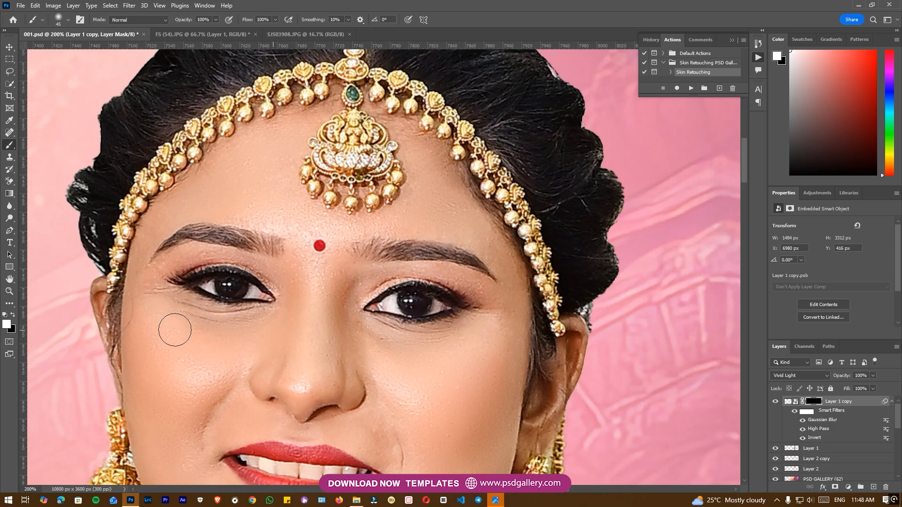
- Enlarge the brush to 90 and paint the mask over the bride's chin and neck to smooth the skin
{"action": "scroll", "coordinate": [155, 319], "scroll_direction": "down", "scroll_amount": 2}
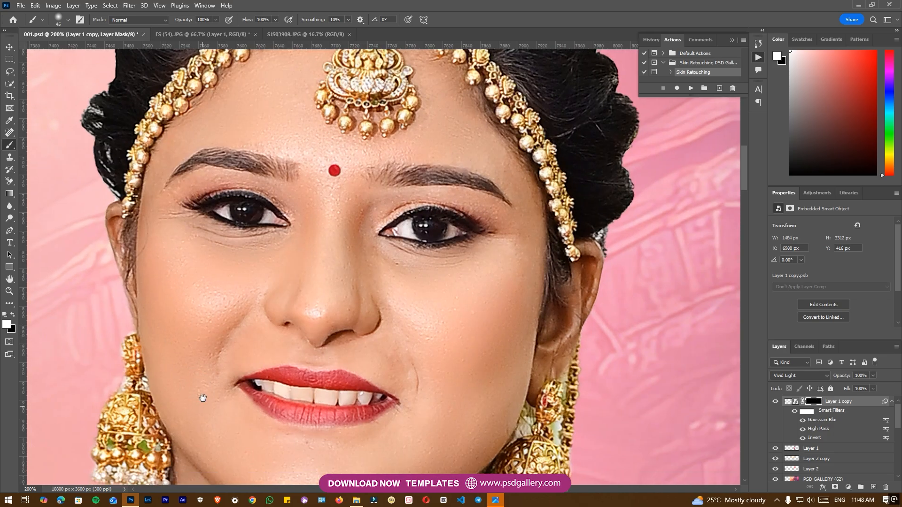
{"action": "scroll", "coordinate": [213, 402], "scroll_direction": "down", "scroll_amount": 4}
{"action": "key", "text": "bracketright"}
{"action": "key", "text": "bracketright"}
{"action": "key", "text": "bracketright"}
{"action": "left_click_drag", "start_coordinate": [396, 352], "coordinate": [388, 283]}
{"action": "key", "text": "bracketright"}
{"action": "key", "text": "bracketright"}
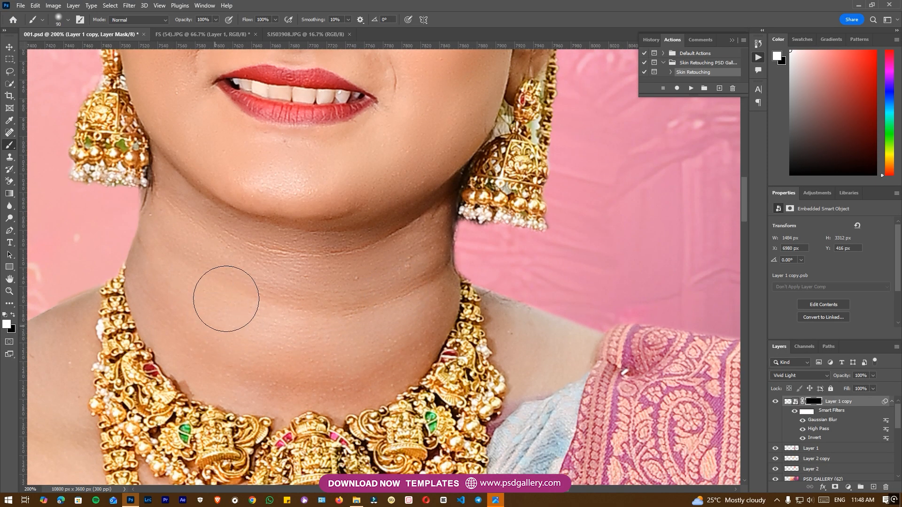
- Paint the mask over the bare skin of the bride's shoulders and chest beside the necklace
{"action": "left_click_drag", "start_coordinate": [346, 305], "coordinate": [547, 243]}
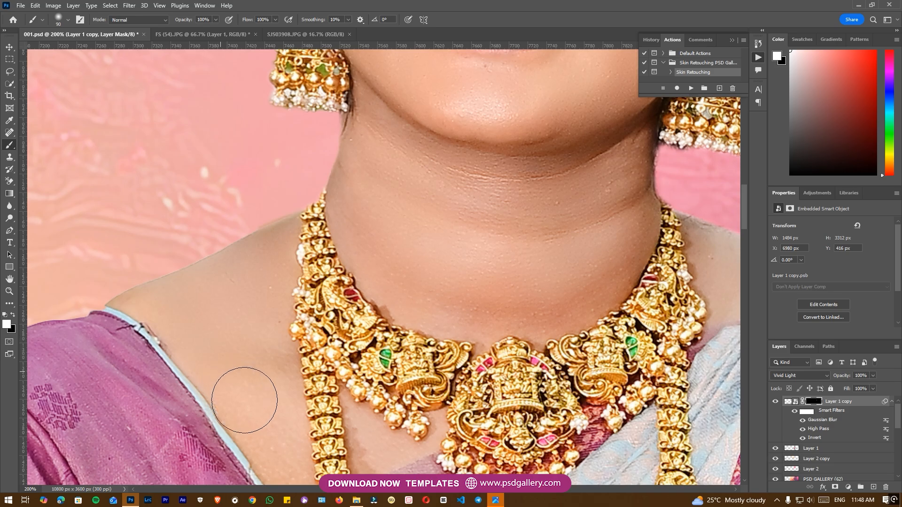
{"action": "left_click_drag", "start_coordinate": [281, 442], "coordinate": [148, 390]}
{"action": "mouse_move", "coordinate": [616, 212]}
{"action": "left_mouse_down"}
{"action": "mouse_move", "coordinate": [574, 187]}
{"action": "mouse_move", "coordinate": [541, 182]}
{"action": "left_mouse_up"}
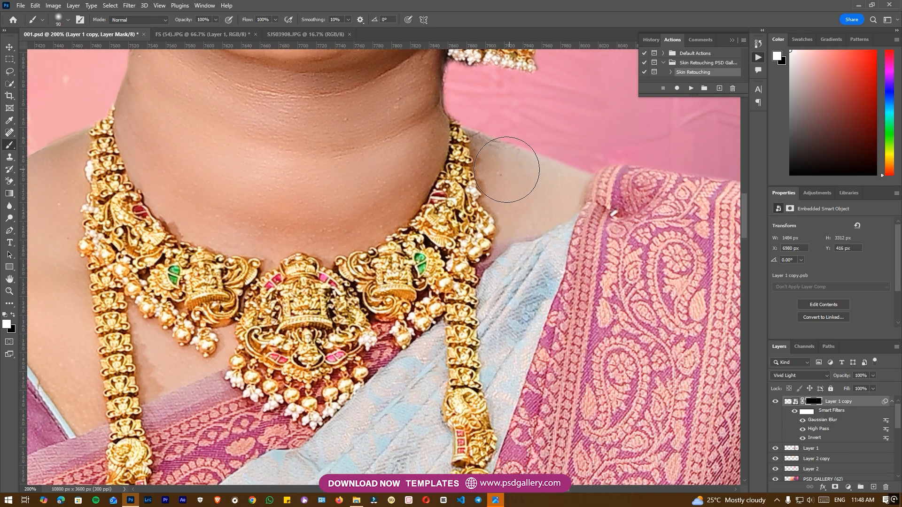
- Enlarge the brush to 250 and paint the mask over both of the bride's arms down toward her hands
{"action": "key", "text": "ctrl+minus"}
{"action": "key", "text": "ctrl+minus"}
{"action": "left_click_drag", "start_coordinate": [391, 325], "coordinate": [473, 154]}
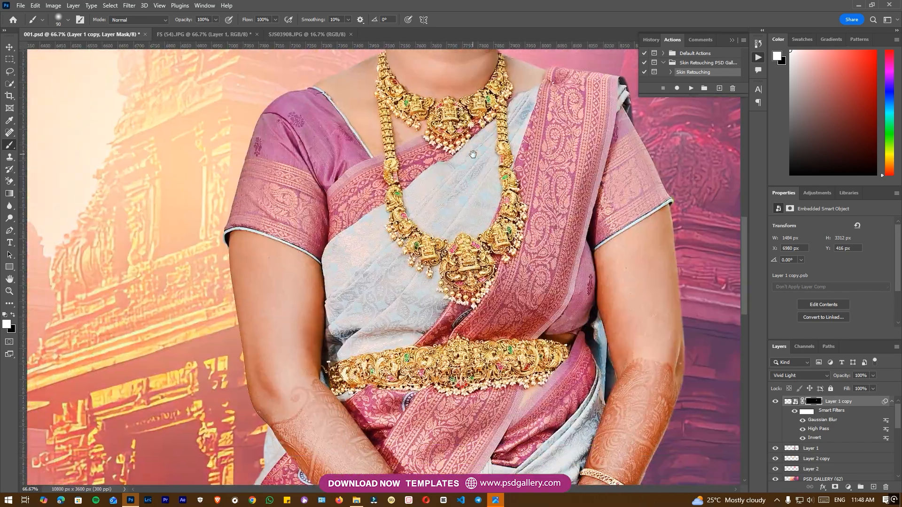
{"action": "key", "text": "bracketright"}
{"action": "key", "text": "bracketright"}
{"action": "key", "text": "bracketright"}
{"action": "key", "text": "bracketright"}
{"action": "key", "text": "bracketright"}
{"action": "mouse_move", "coordinate": [250, 262]}
{"action": "left_mouse_down"}
{"action": "mouse_move", "coordinate": [265, 365]}
{"action": "mouse_move", "coordinate": [285, 337]}
{"action": "mouse_move", "coordinate": [301, 284]}
{"action": "mouse_move", "coordinate": [287, 368]}
{"action": "left_mouse_up"}
{"action": "left_click_drag", "start_coordinate": [480, 347], "coordinate": [301, 326]}
{"action": "mouse_move", "coordinate": [440, 247]}
{"action": "left_mouse_down"}
{"action": "mouse_move", "coordinate": [456, 321]}
{"action": "mouse_move", "coordinate": [477, 257]}
{"action": "mouse_move", "coordinate": [472, 225]}
{"action": "mouse_move", "coordinate": [481, 313]}
{"action": "mouse_move", "coordinate": [470, 232]}
{"action": "mouse_move", "coordinate": [467, 285]}
{"action": "mouse_move", "coordinate": [455, 239]}
{"action": "left_mouse_up"}
{"action": "scroll", "coordinate": [460, 282], "scroll_direction": "down", "scroll_amount": 1}
{"action": "scroll", "coordinate": [423, 272], "scroll_direction": "down", "scroll_amount": 4}
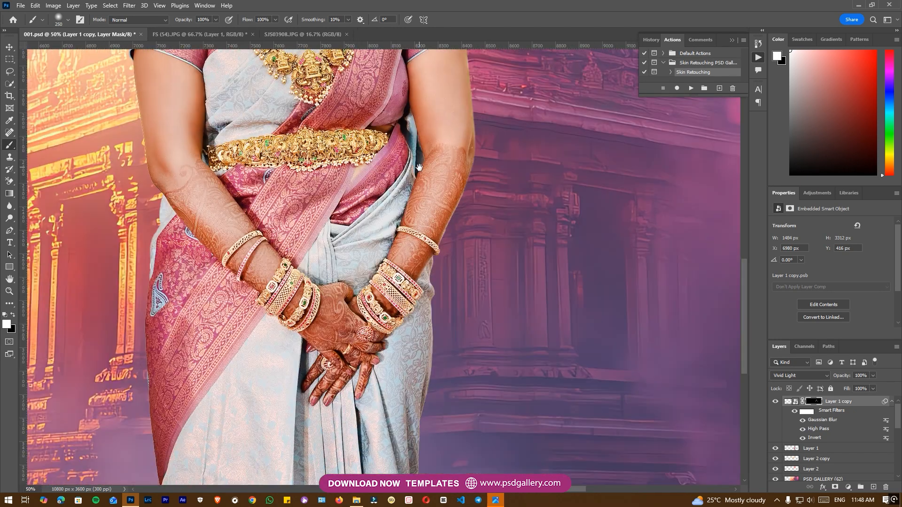
- Toggle the retouch layer's visibility to compare the skin, and merge it with Layer 1
{"action": "scroll", "coordinate": [397, 261], "scroll_direction": "down", "scroll_amount": 2}
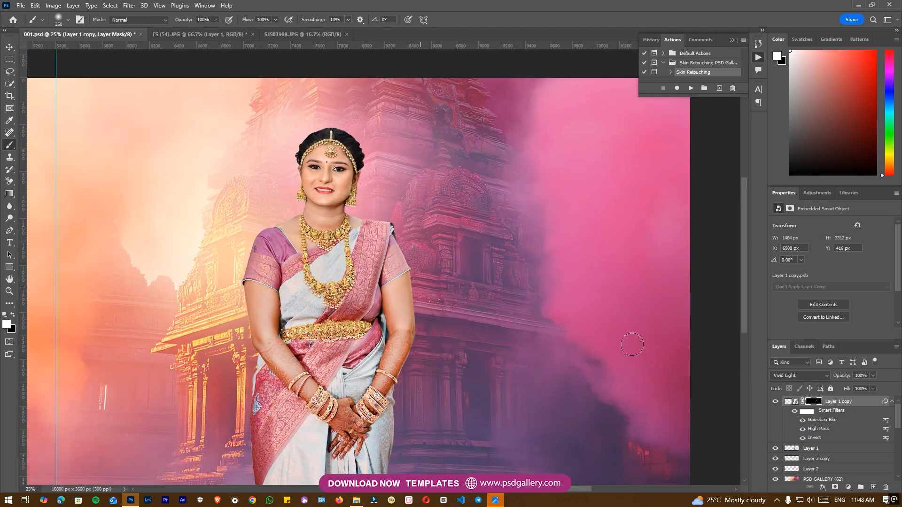
{"action": "left_click", "coordinate": [775, 403]}
{"action": "left_click", "coordinate": [776, 403]}
{"action": "left_click", "coordinate": [818, 451], "text": "ctrl"}
{"action": "right_click", "coordinate": [818, 452]}
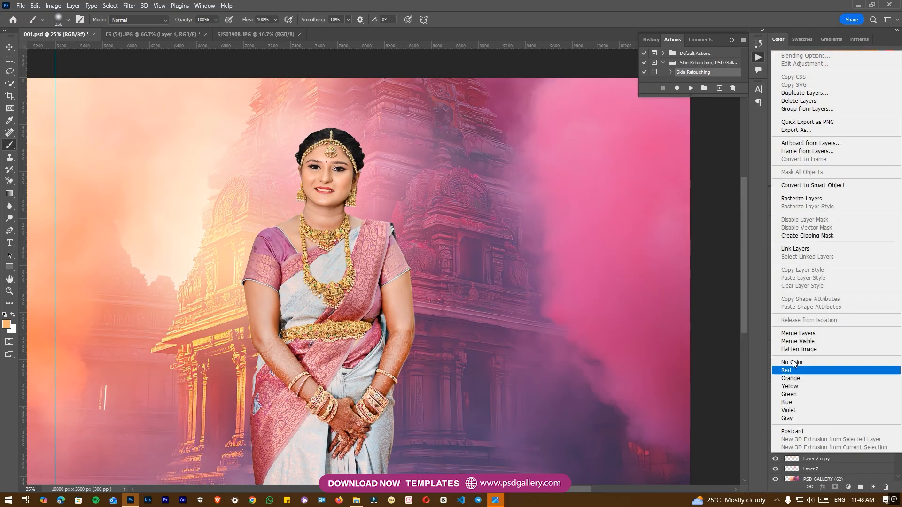
{"action": "left_click", "coordinate": [799, 333]}
- Apply a midtone Color Balance to the bride's layer with colour levels +15, 0 and +19
{"action": "left_click_drag", "start_coordinate": [463, 278], "coordinate": [300, 283]}
{"action": "key", "text": "ctrl+b"}
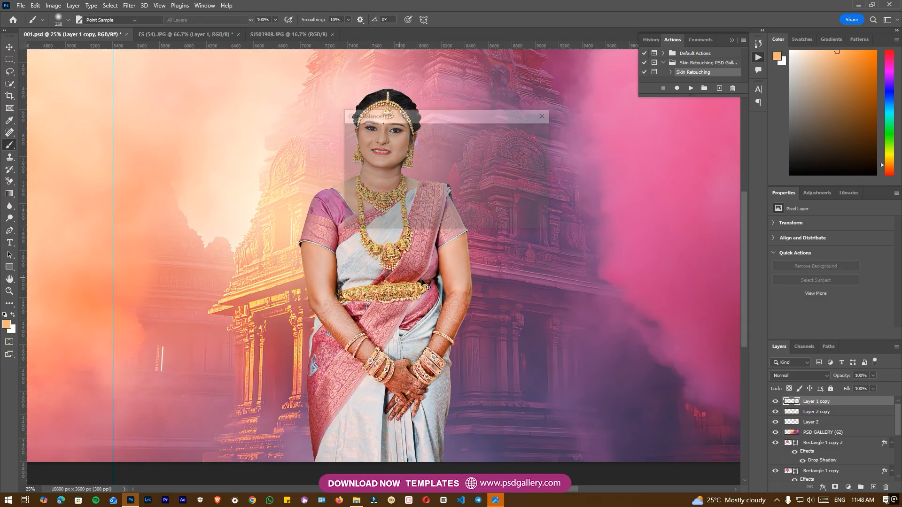
{"action": "left_click_drag", "start_coordinate": [479, 120], "coordinate": [682, 218]}
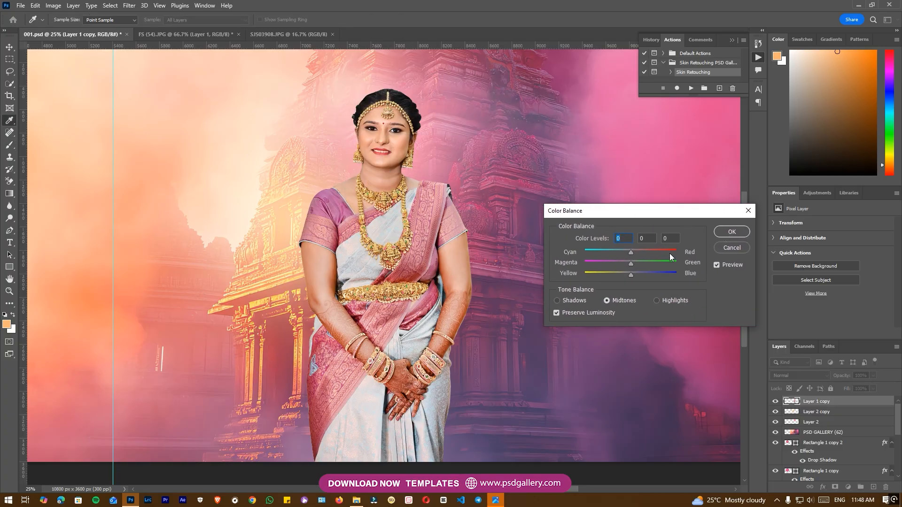
{"action": "left_click_drag", "start_coordinate": [629, 276], "coordinate": [640, 274]}
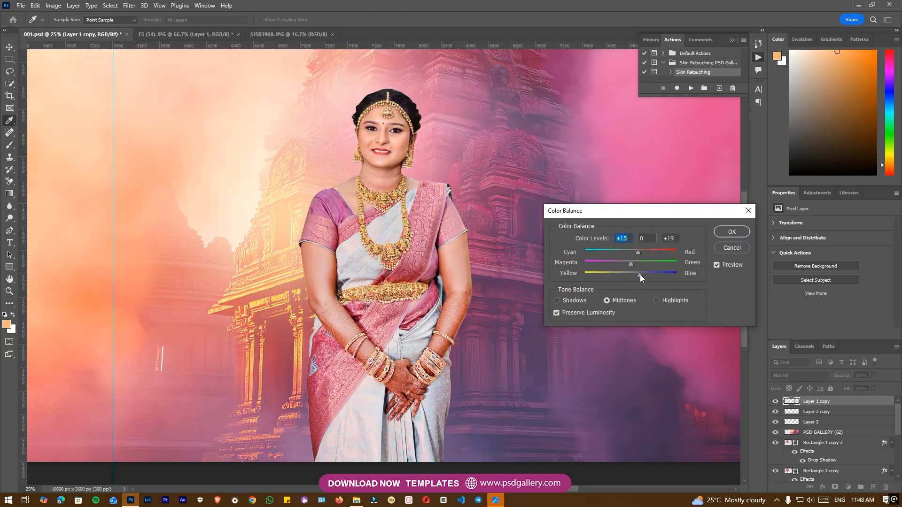
{"action": "left_click", "coordinate": [737, 266]}
{"action": "left_click", "coordinate": [723, 234]}
{"action": "key", "text": "ctrl+minus"}
{"action": "left_click_drag", "start_coordinate": [501, 248], "coordinate": [422, 256]}
- Brush over the bride's figure with the Dodge tool at size 1200, midtones range and 50% exposure
{"action": "key", "text": "o"}
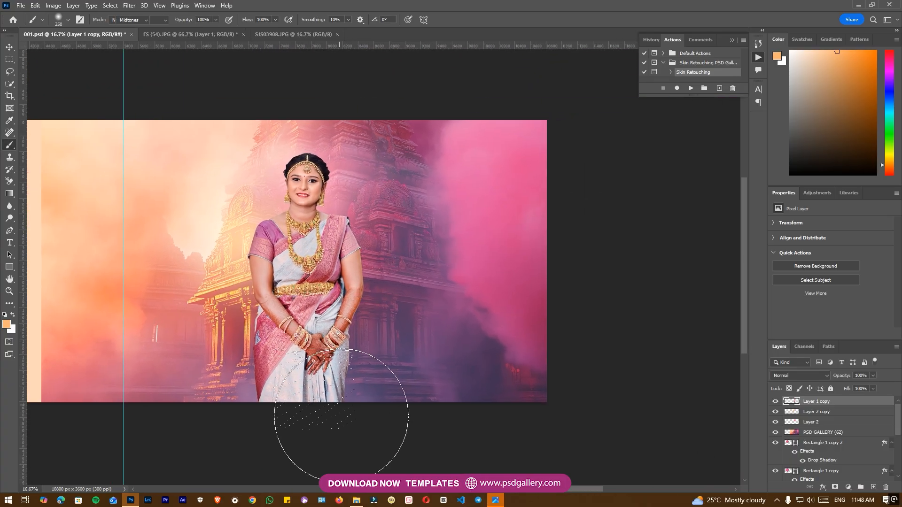
{"action": "key", "text": "ctrl+plus"}
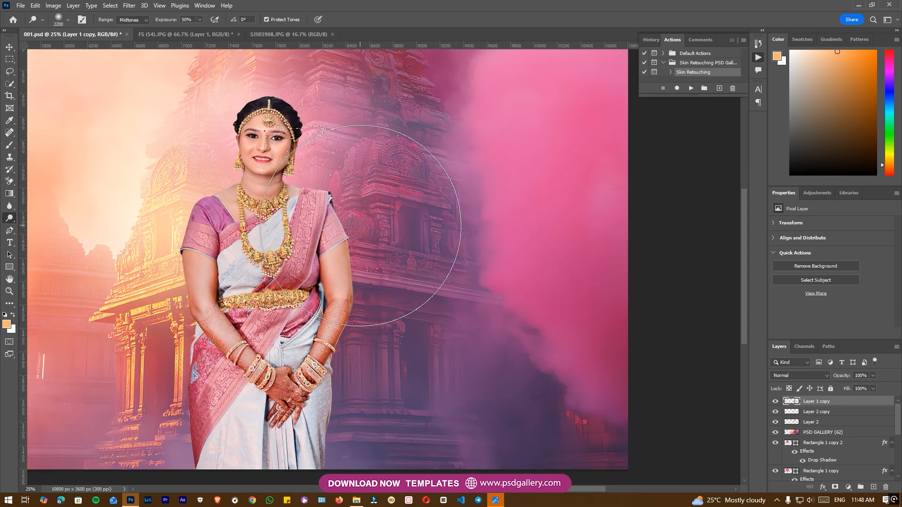
{"action": "key", "text": "bracketleft"}
{"action": "key", "text": "bracketleft"}
{"action": "key", "text": "bracketleft"}
{"action": "key", "text": "bracketleft"}
{"action": "key", "text": "bracketleft"}
{"action": "key", "text": "bracketleft"}
{"action": "key", "text": "bracketleft"}
{"action": "key", "text": "bracketleft"}
{"action": "key", "text": "bracketleft"}
{"action": "key", "text": "bracketleft"}
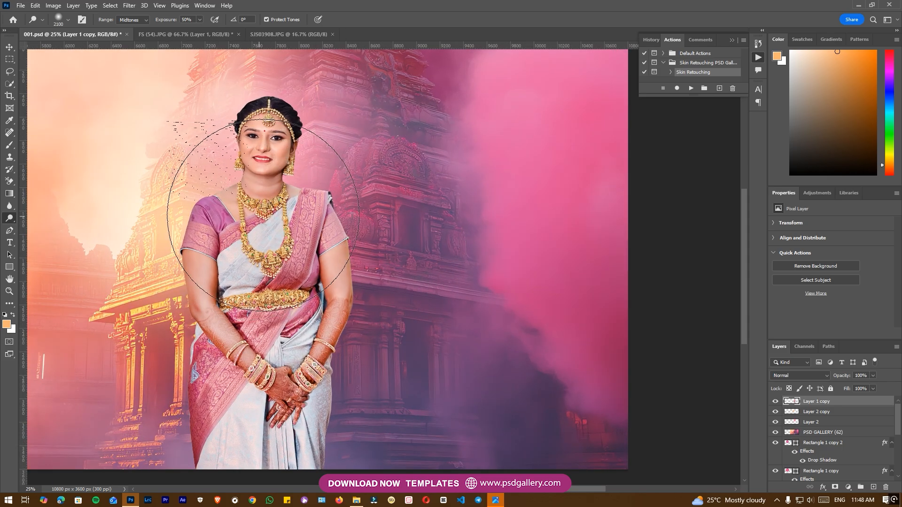
{"action": "left_click_drag", "start_coordinate": [367, 297], "coordinate": [474, 301]}
{"action": "left_click_drag", "start_coordinate": [543, 315], "coordinate": [532, 316]}
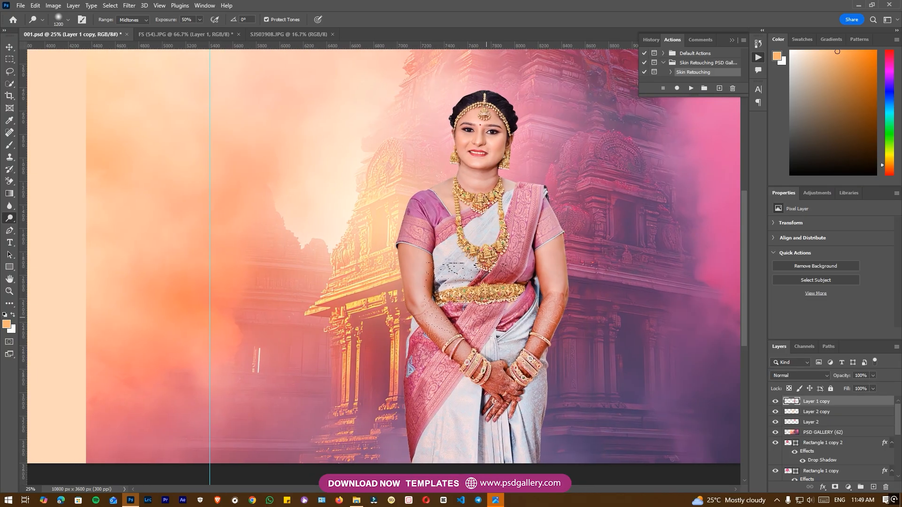
- Examine the skin and cut-out edges of the bride's arms and waist up close for flaws
{"action": "key", "text": "v"}
{"action": "right_click", "coordinate": [439, 257]}
{"action": "left_click", "coordinate": [463, 263]}
{"action": "left_click_drag", "start_coordinate": [473, 290], "coordinate": [387, 319]}
{"action": "key", "text": "ctrl+plus"}
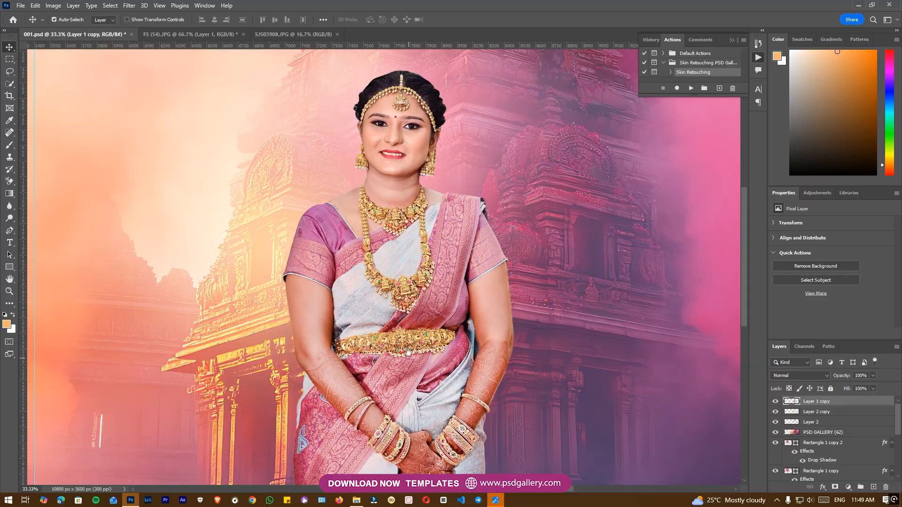
{"action": "left_click_drag", "start_coordinate": [419, 397], "coordinate": [392, 259]}
{"action": "key", "text": "ctrl+plus"}
{"action": "key", "text": "ctrl+plus"}
{"action": "left_click_drag", "start_coordinate": [341, 305], "coordinate": [394, 226]}
{"action": "left_click_drag", "start_coordinate": [382, 279], "coordinate": [382, 368]}
{"action": "key", "text": "ctrl+plus"}
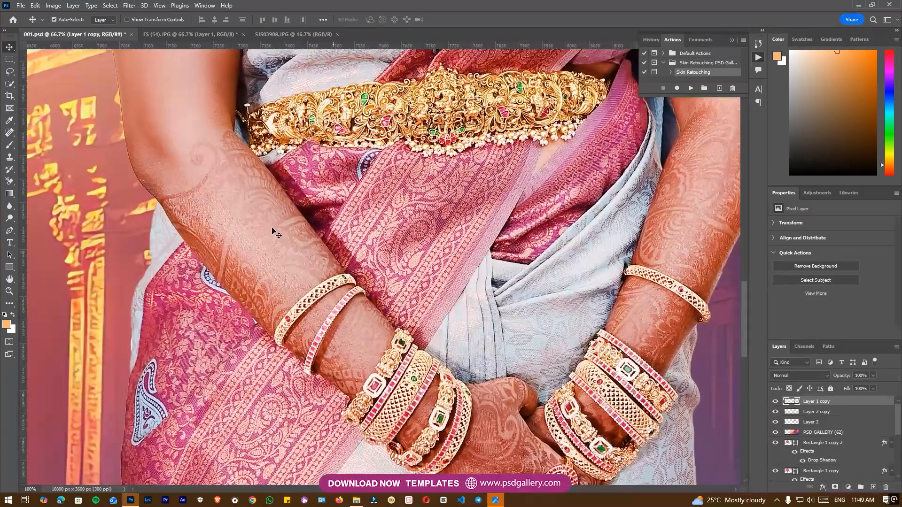
{"action": "left_click_drag", "start_coordinate": [272, 231], "coordinate": [261, 266]}
{"action": "right_click", "coordinate": [263, 265]}
{"action": "left_click", "coordinate": [275, 271]}
- Clean the skin and outer edges around the bride's elbows with a small content-aware Spot Healing Brush
{"action": "key", "text": "j"}
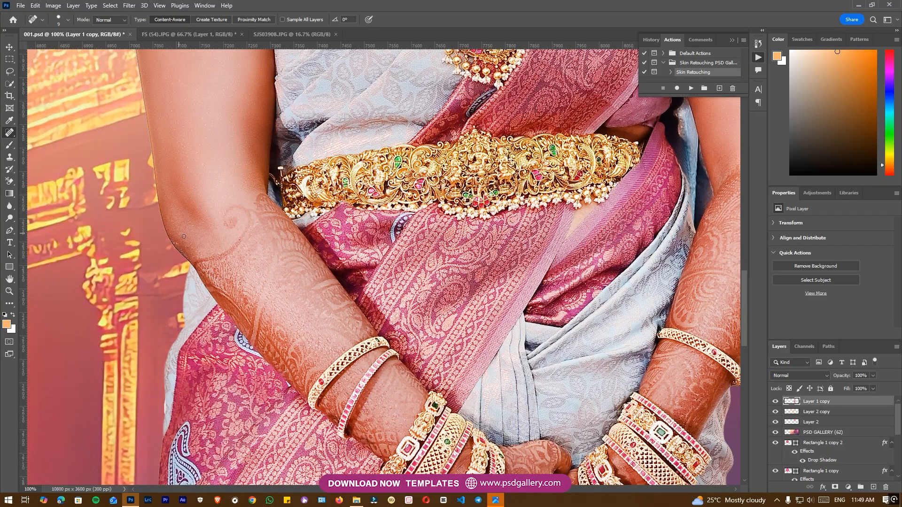
{"action": "key", "text": "ctrl+plus"}
{"action": "left_click_drag", "start_coordinate": [100, 234], "coordinate": [315, 281]}
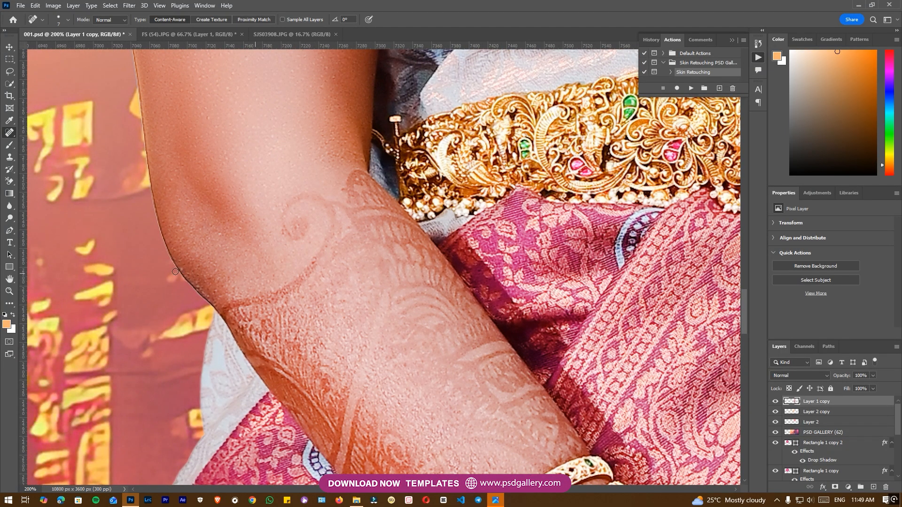
{"action": "left_click_drag", "start_coordinate": [411, 184], "coordinate": [317, 269]}
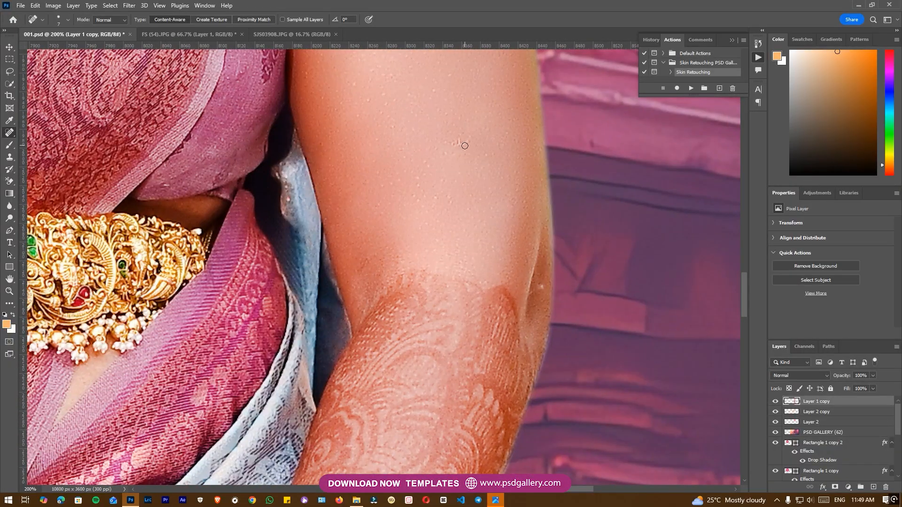
{"action": "key", "text": "bracketright"}
{"action": "left_click_drag", "start_coordinate": [442, 272], "coordinate": [521, 323]}
{"action": "left_click_drag", "start_coordinate": [254, 250], "coordinate": [501, 330]}
- Heal the small blemish on the bride's cheek beside the corner of her mouth
{"action": "scroll", "coordinate": [413, 169], "scroll_direction": "up", "scroll_amount": 5}
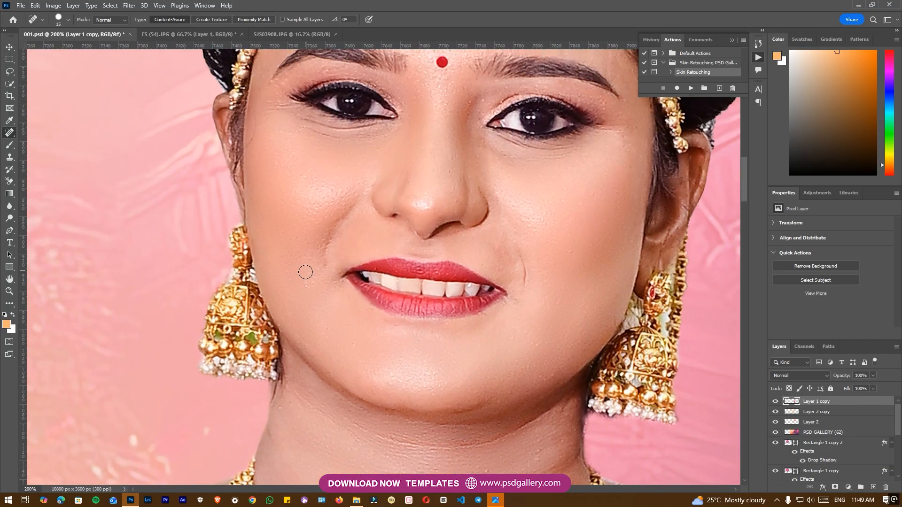
{"action": "left_click_drag", "start_coordinate": [305, 280], "coordinate": [307, 294]}
{"action": "left_click_drag", "start_coordinate": [476, 127], "coordinate": [457, 280]}
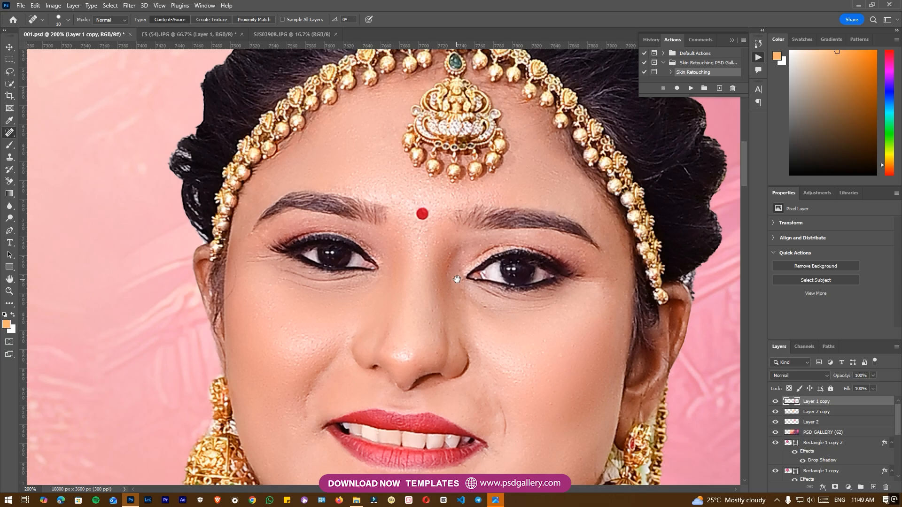
{"action": "scroll", "coordinate": [417, 195], "scroll_direction": "down", "scroll_amount": 1}
{"action": "left_click_drag", "start_coordinate": [405, 364], "coordinate": [407, 158]}
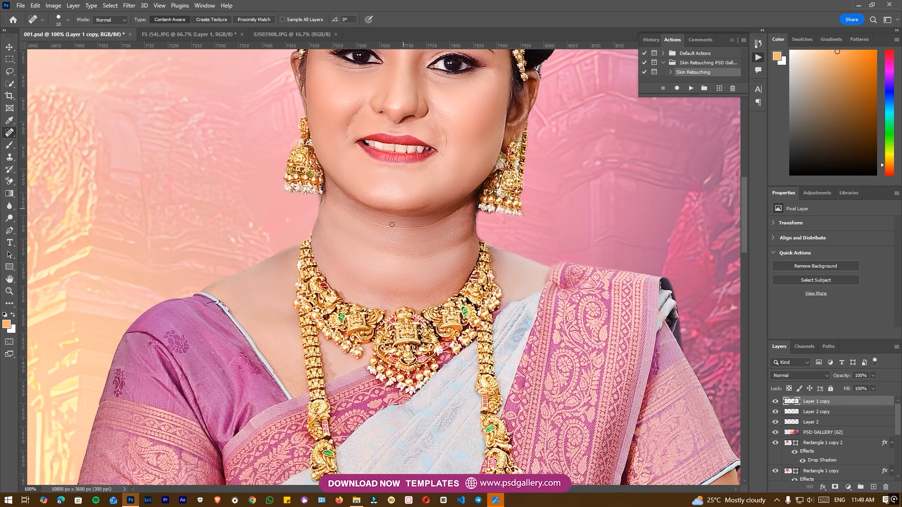
{"action": "scroll", "coordinate": [390, 222], "scroll_direction": "down", "scroll_amount": 1}
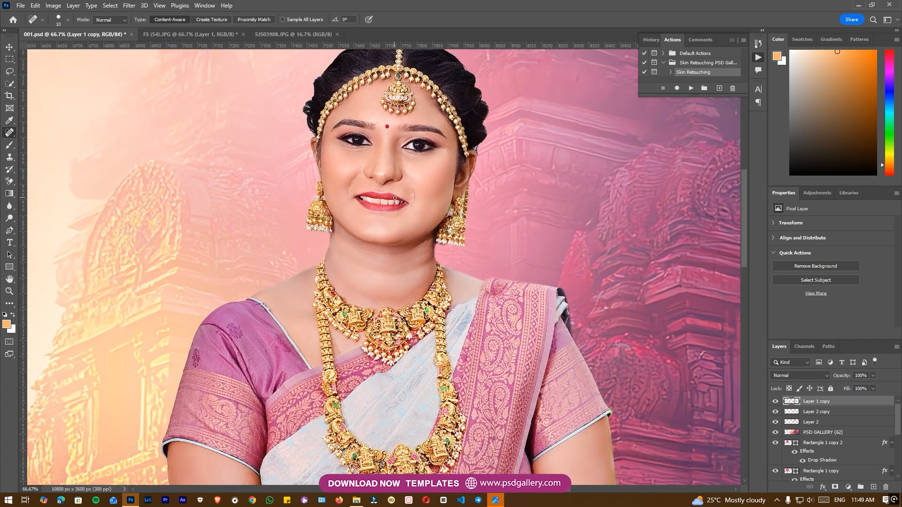
- Darken the light fringe in the hair bun on the image's left side with the Burn tool at size 35
{"action": "key", "text": "v"}
{"action": "left_click_drag", "start_coordinate": [432, 162], "coordinate": [415, 217]}
{"action": "scroll", "coordinate": [419, 165], "scroll_direction": "up", "scroll_amount": 5}
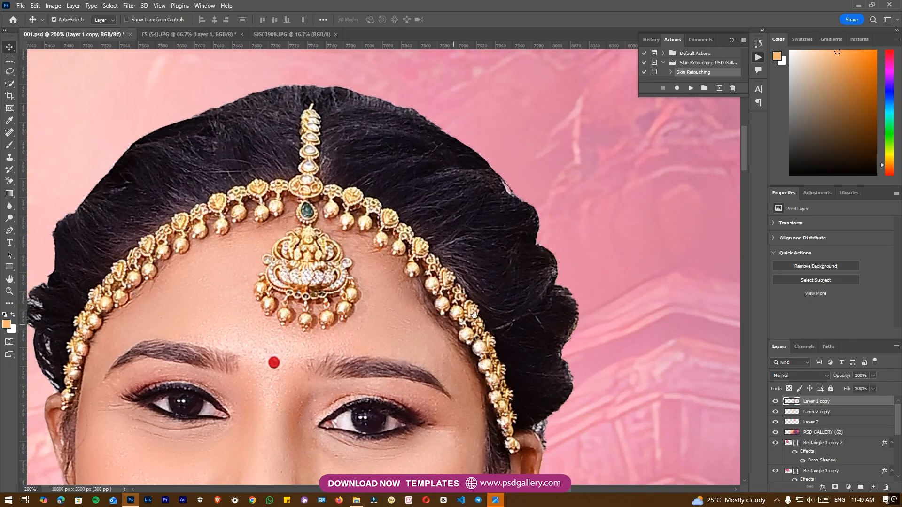
{"action": "left_click_drag", "start_coordinate": [453, 324], "coordinate": [474, 315]}
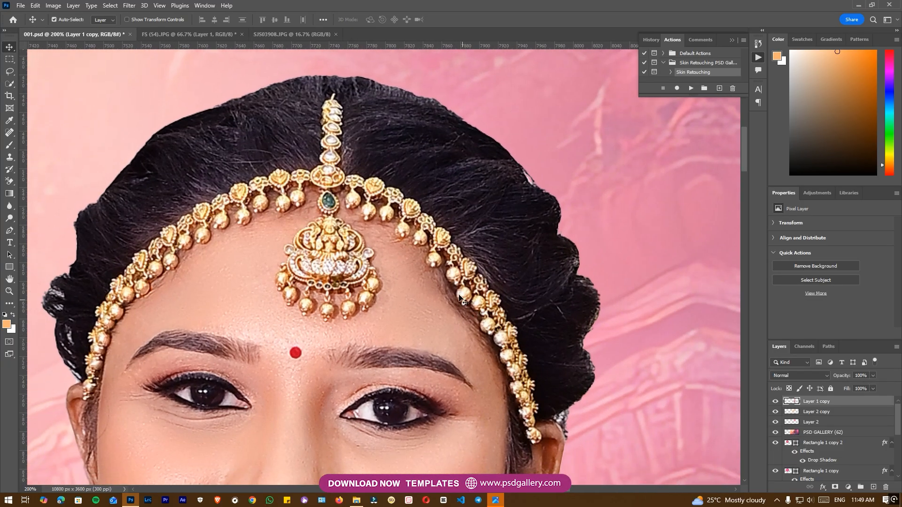
{"action": "left_click_drag", "start_coordinate": [369, 298], "coordinate": [424, 296]}
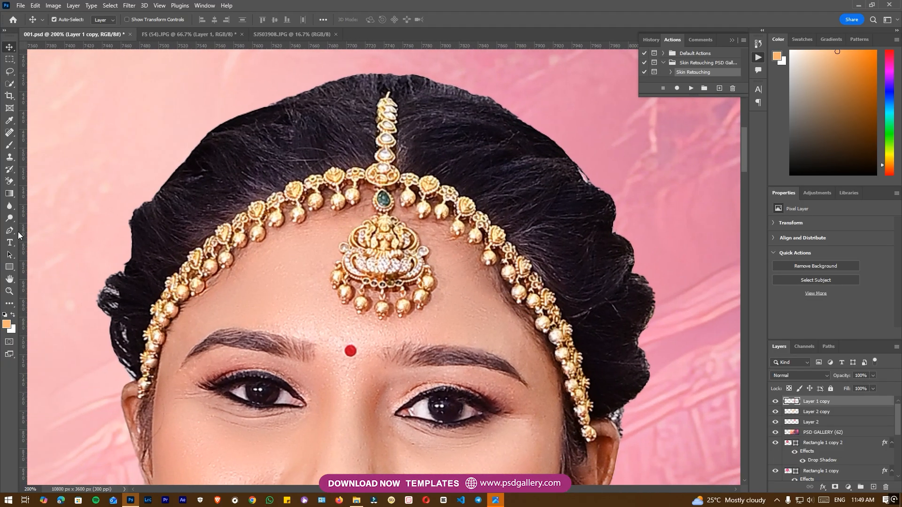
{"action": "right_click", "coordinate": [10, 219]}
{"action": "left_click", "coordinate": [42, 226]}
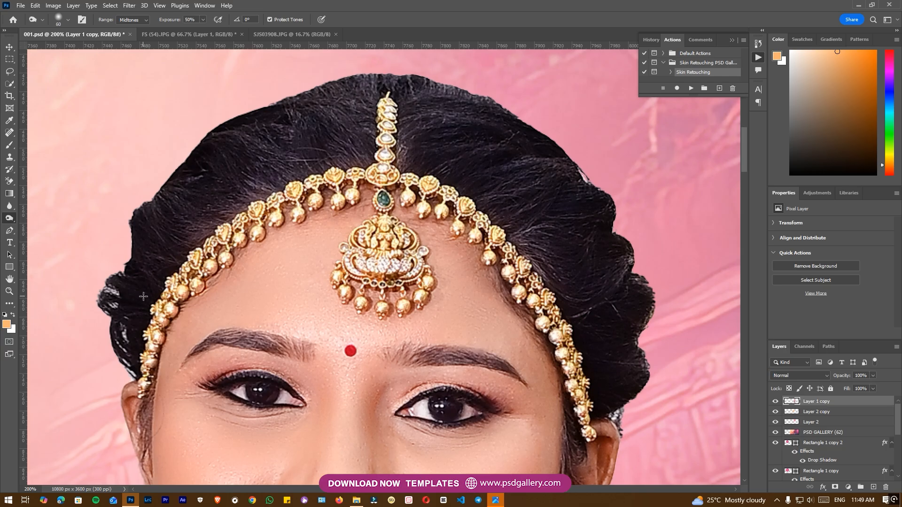
{"action": "mouse_move", "coordinate": [118, 295]}
{"action": "left_mouse_down"}
{"action": "mouse_move", "coordinate": [107, 304]}
{"action": "mouse_move", "coordinate": [131, 373]}
{"action": "left_mouse_up"}
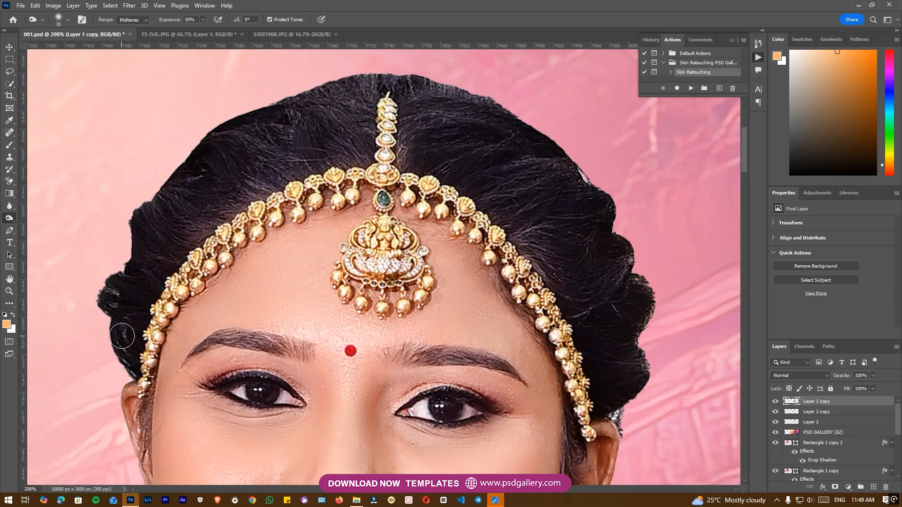
- Raise the Burn exposure to 100% and darken the light hair edge on the image's right side
{"action": "left_click_drag", "start_coordinate": [176, 23], "coordinate": [200, 23]}
{"action": "left_click_drag", "start_coordinate": [566, 229], "coordinate": [352, 193]}
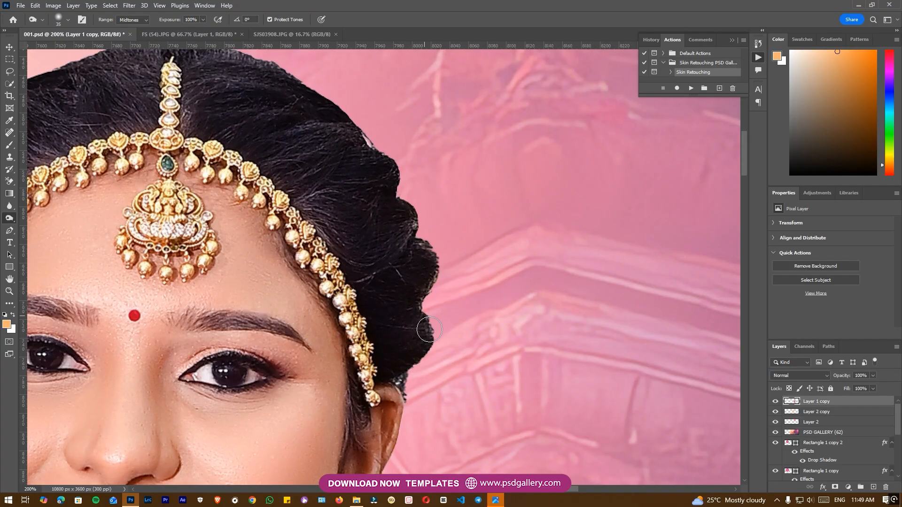
{"action": "left_click_drag", "start_coordinate": [431, 268], "coordinate": [413, 213]}
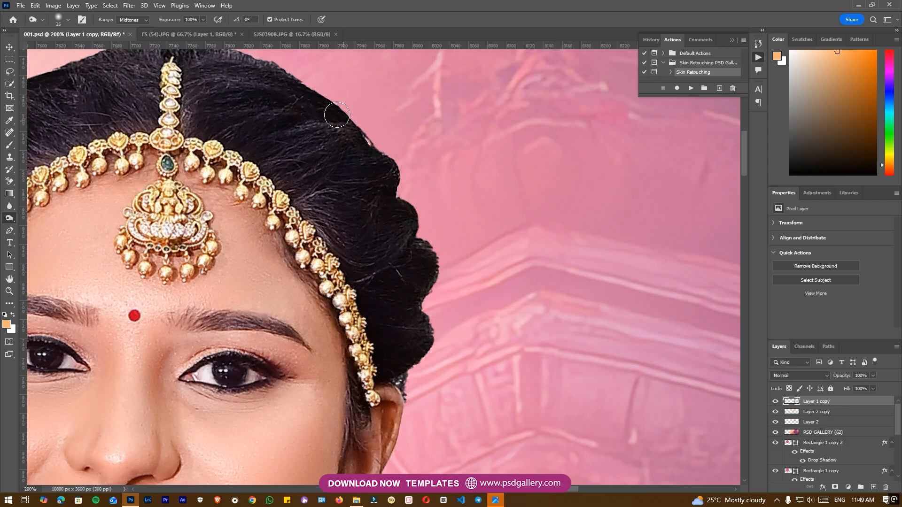
{"action": "left_click_drag", "start_coordinate": [355, 297], "coordinate": [474, 378]}
{"action": "mouse_move", "coordinate": [293, 129]}
{"action": "left_mouse_down"}
{"action": "mouse_move", "coordinate": [291, 116]}
{"action": "mouse_move", "coordinate": [295, 130]}
{"action": "mouse_move", "coordinate": [407, 147]}
{"action": "mouse_move", "coordinate": [401, 113]}
{"action": "left_mouse_up"}
- Outline the grey fringe above the ear on the image's right with the Pen tool, and remove it using a 2-pixel feathered selection
{"action": "key", "text": "ctrl+plus"}
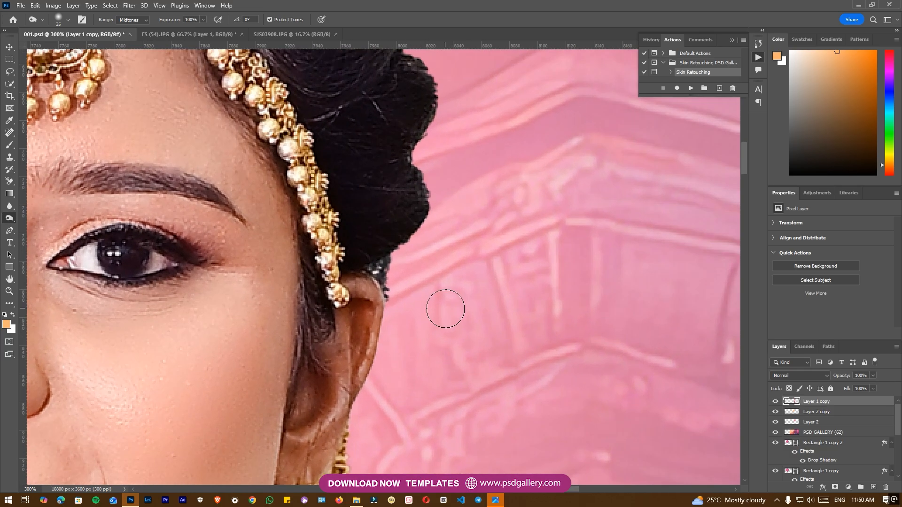
{"action": "key", "text": "p"}
{"action": "key", "text": "ctrl+plus"}
{"action": "left_click", "coordinate": [384, 318]}
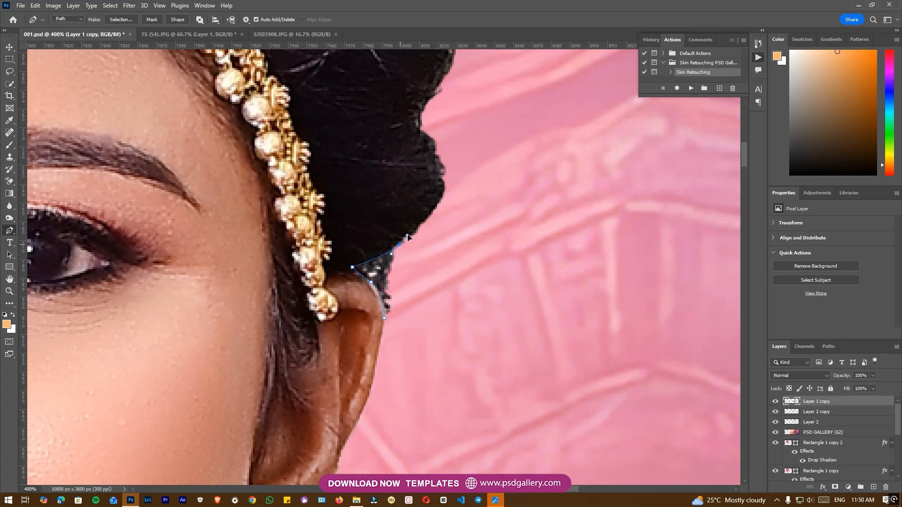
{"action": "left_click", "coordinate": [124, 20]}
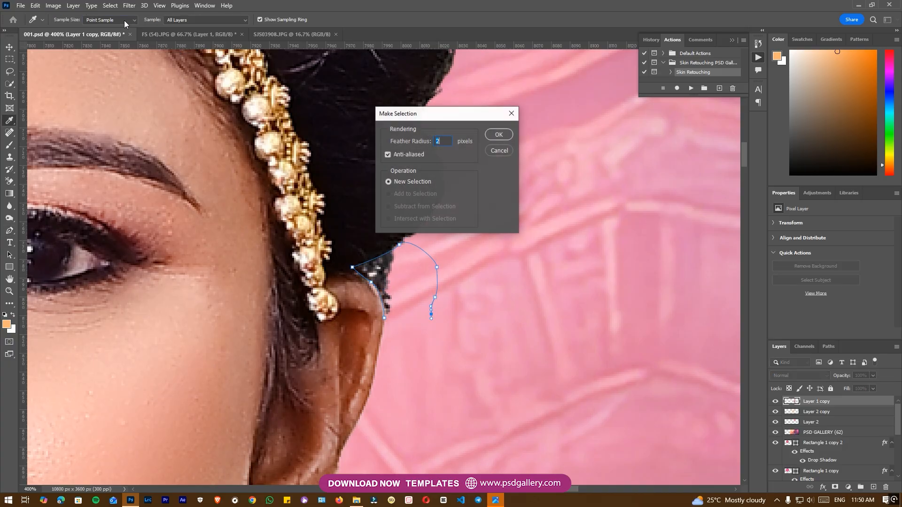
{"action": "key", "text": "Return"}
{"action": "key", "text": "ctrl+d"}
- Examine the bride's hair outline against the temple background at several magnifications
{"action": "key", "text": "ctrl+minus"}
{"action": "key", "text": "ctrl+minus"}
{"action": "key", "text": "ctrl+minus"}
{"action": "key", "text": "ctrl+minus"}
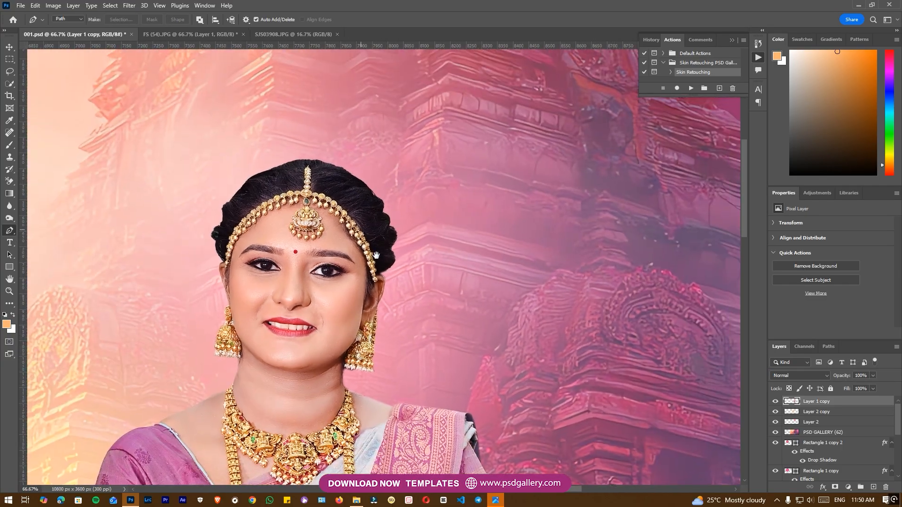
{"action": "key", "text": "ctrl+minus"}
{"action": "key", "text": "ctrl+minus"}
{"action": "key", "text": "ctrl+minus"}
{"action": "key", "text": "ctrl+minus"}
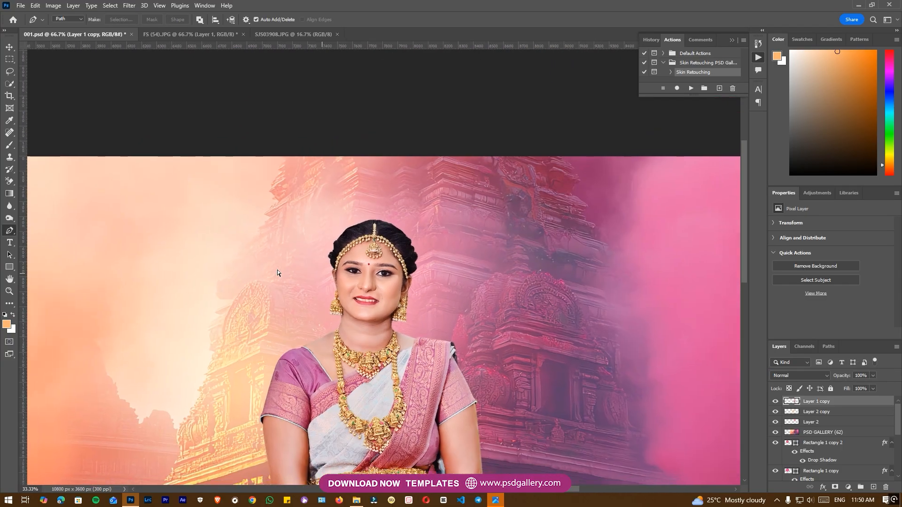
{"action": "key", "text": "ctrl+plus"}
{"action": "key", "text": "ctrl+plus"}
{"action": "key", "text": "ctrl+plus"}
{"action": "key", "text": "ctrl+plus"}
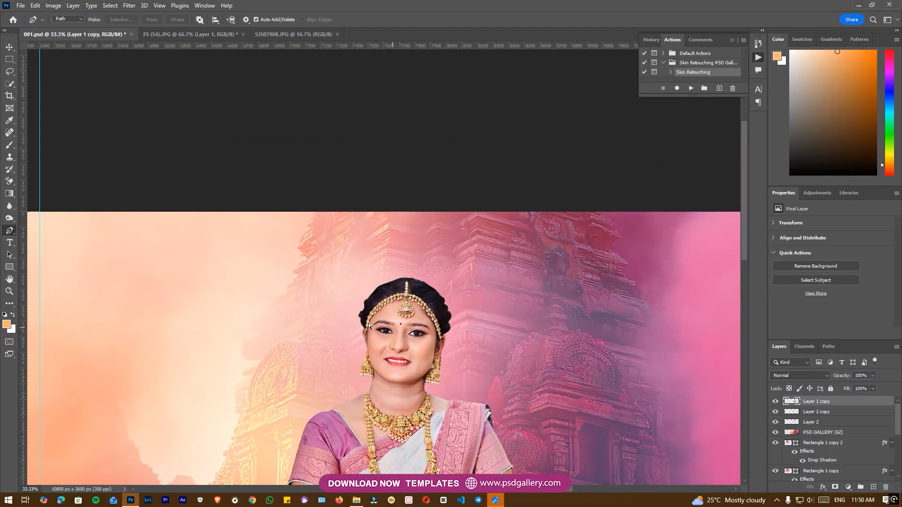
{"action": "key", "text": "ctrl+plus"}
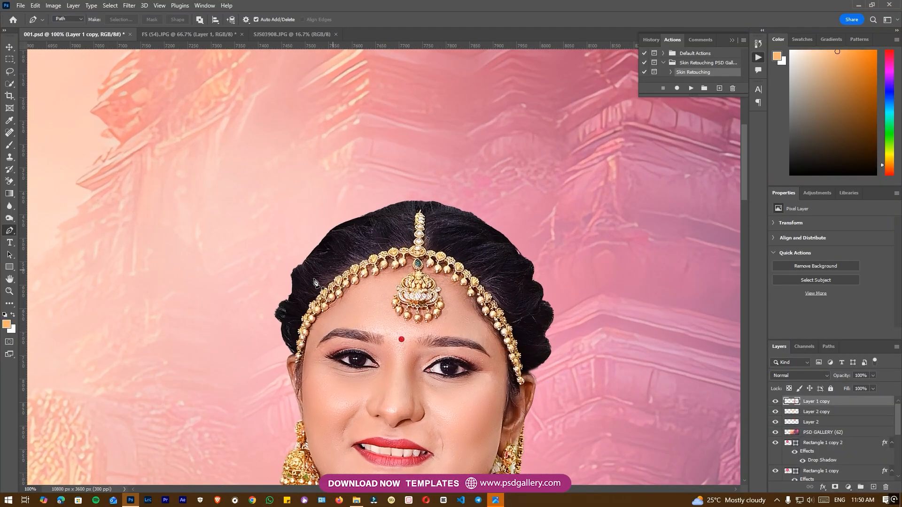
- Clone nearby dark hair over the notch in the hair outline on the image's left side with a size 25 Clone Stamp
{"action": "left_click_drag", "start_coordinate": [280, 288], "coordinate": [373, 230]}
{"action": "key", "text": "ctrl+plus"}
{"action": "key", "text": "s"}
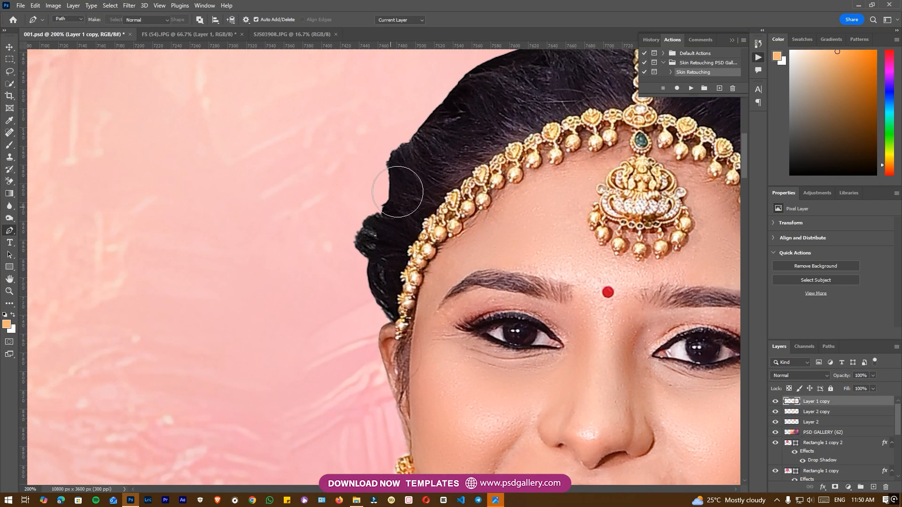
{"action": "left_click", "coordinate": [415, 190], "text": "alt"}
{"action": "key", "text": "bracketleft"}
{"action": "key", "text": "bracketleft"}
{"action": "key", "text": "bracketleft"}
{"action": "key", "text": "bracketleft"}
{"action": "key", "text": "bracketleft"}
{"action": "key", "text": "bracketleft"}
{"action": "mouse_move", "coordinate": [387, 188]}
{"action": "left_mouse_down"}
{"action": "mouse_move", "coordinate": [381, 216]}
{"action": "mouse_move", "coordinate": [396, 173]}
{"action": "left_mouse_up"}
{"action": "mouse_move", "coordinate": [389, 206]}
{"action": "left_mouse_down"}
{"action": "mouse_move", "coordinate": [385, 229]}
{"action": "mouse_move", "coordinate": [371, 215]}
{"action": "mouse_move", "coordinate": [395, 205]}
{"action": "mouse_move", "coordinate": [394, 216]}
{"action": "left_mouse_up"}
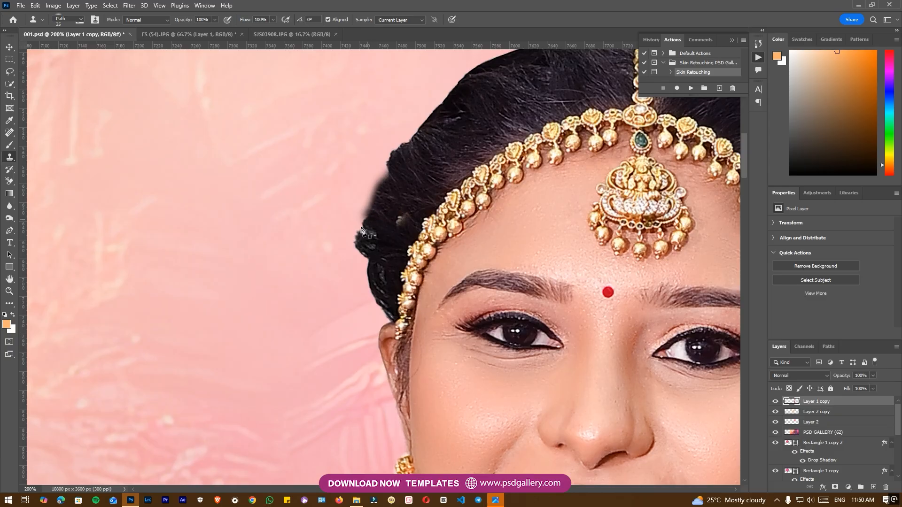
- Trace the soft fringe outside the cloned hair edge with the Pen tool and convert the path to a selection
{"action": "scroll", "coordinate": [395, 216], "scroll_direction": "up", "scroll_amount": 1}
{"action": "key", "text": "p"}
{"action": "left_click", "coordinate": [349, 255]}
{"action": "left_click", "coordinate": [342, 249]}
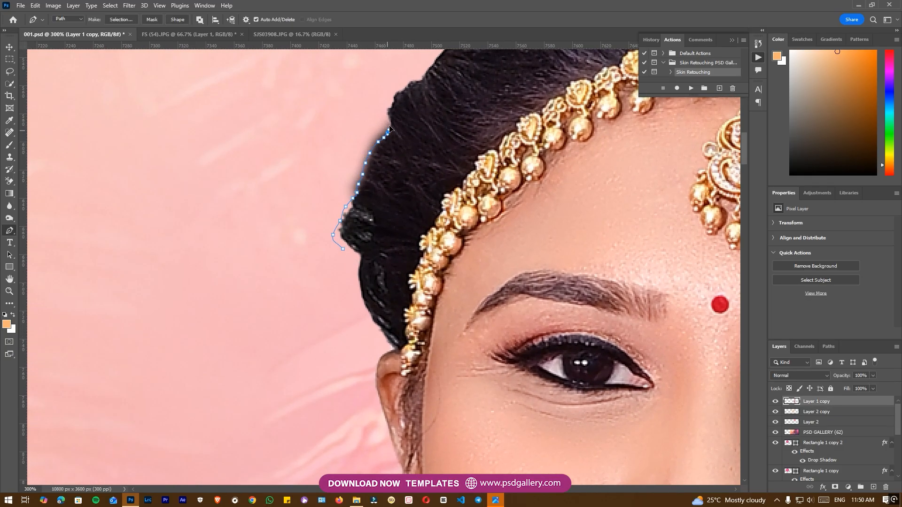
{"action": "left_click_drag", "start_coordinate": [319, 127], "coordinate": [297, 172]}
{"action": "left_click_drag", "start_coordinate": [292, 196], "coordinate": [287, 209]}
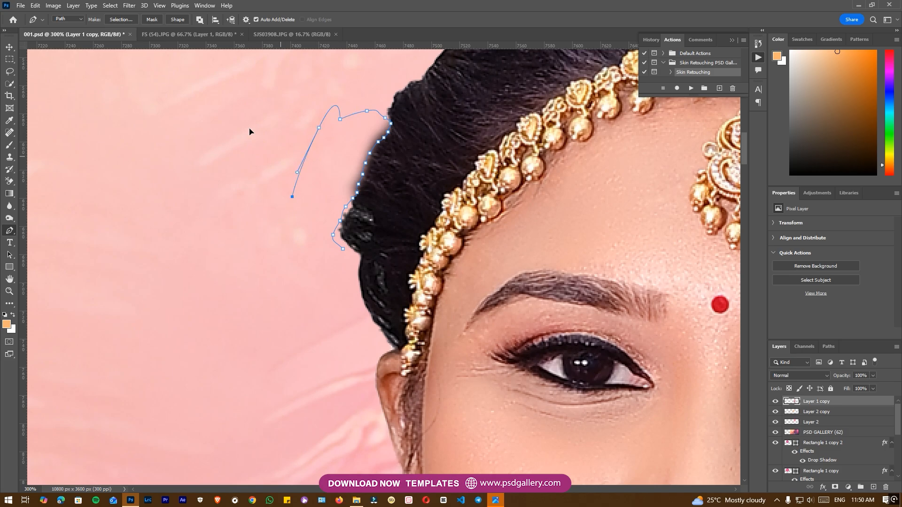
{"action": "left_click", "coordinate": [128, 19]}
{"action": "key", "text": "Return"}
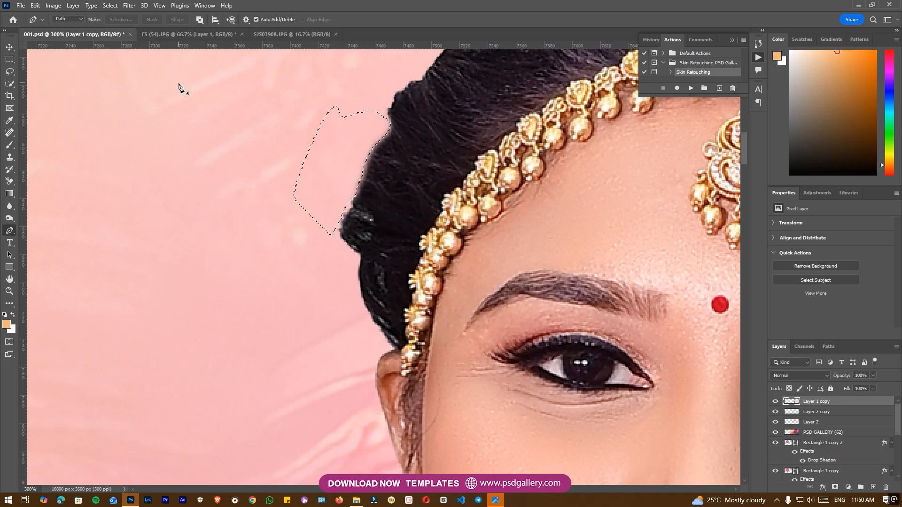
- Dismiss the selection outline beside the bride's hair and review her cut-out against the spread
{"action": "key", "text": "ctrl+h"}
{"action": "key", "text": "ctrl+minus"}
{"action": "key", "text": "ctrl+minus"}
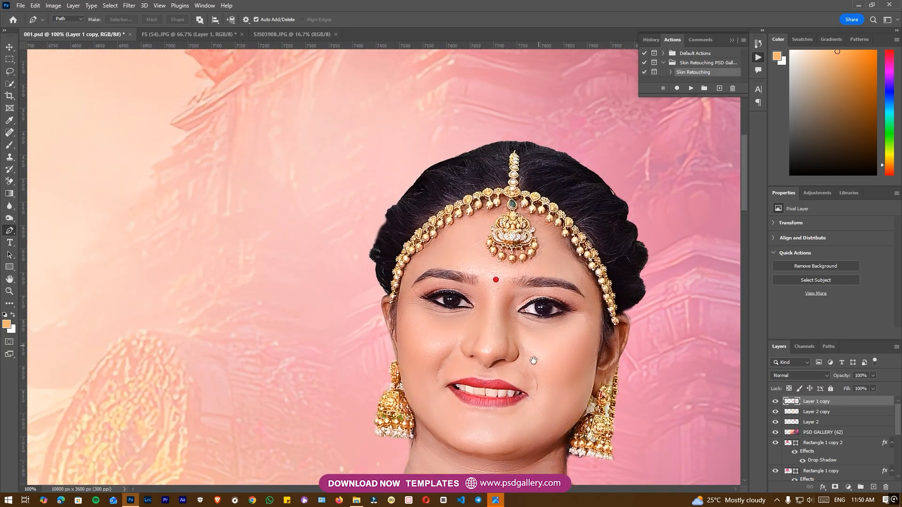
{"action": "left_click_drag", "start_coordinate": [534, 360], "coordinate": [453, 306]}
{"action": "key", "text": "ctrl+minus"}
{"action": "key", "text": "ctrl+minus"}
{"action": "left_click_drag", "start_coordinate": [343, 385], "coordinate": [402, 260]}
{"action": "key", "text": "ctrl+minus"}
{"action": "key", "text": "ctrl+minus"}
{"action": "left_click_drag", "start_coordinate": [402, 338], "coordinate": [366, 313]}
{"action": "left_click_drag", "start_coordinate": [282, 313], "coordinate": [540, 312]}
- Bring the SJS03908.JPG photo into 001.psd above the innermost rounded diamond and clip it to that shape
{"action": "key", "text": "v"}
{"action": "right_click", "coordinate": [301, 263]}
{"action": "left_click", "coordinate": [310, 247]}
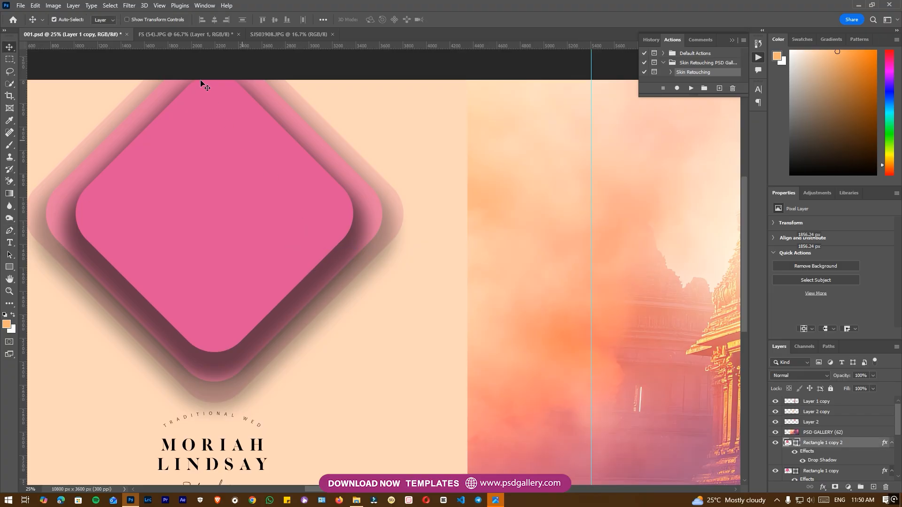
{"action": "left_click", "coordinate": [185, 32]}
{"action": "left_click", "coordinate": [298, 35]}
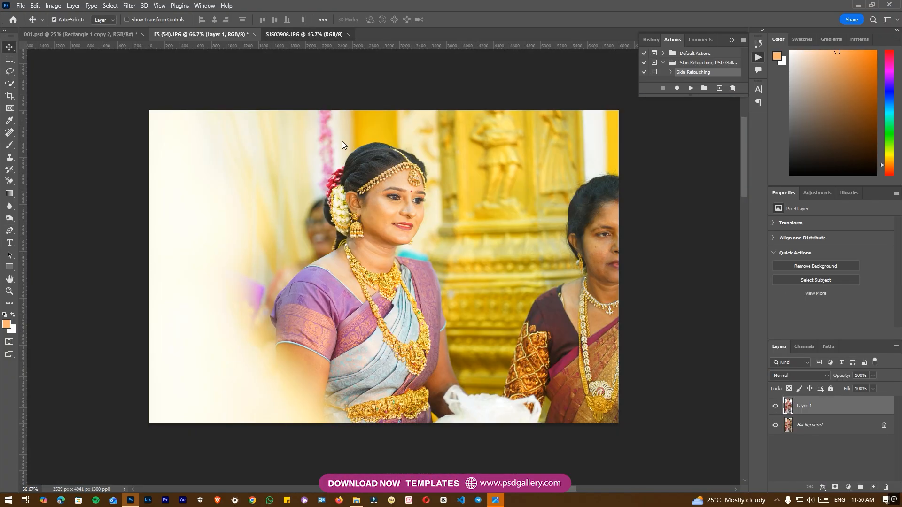
{"action": "left_click_drag", "start_coordinate": [117, 65], "coordinate": [208, 187]}
{"action": "key", "text": "ctrl+minus"}
{"action": "left_click_drag", "start_coordinate": [284, 182], "coordinate": [277, 229]}
{"action": "key", "text": "ctrl+alt+g"}
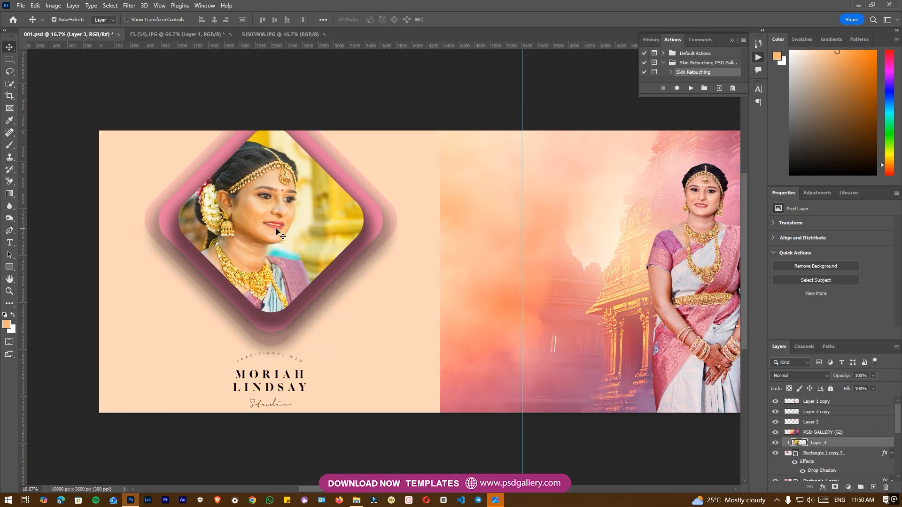
- Transform the clipped photo, enlarging it slightly and repositioning the bride's face within the diamond
{"action": "key", "text": "ctrl+t"}
{"action": "left_click_drag", "start_coordinate": [307, 209], "coordinate": [289, 208]}
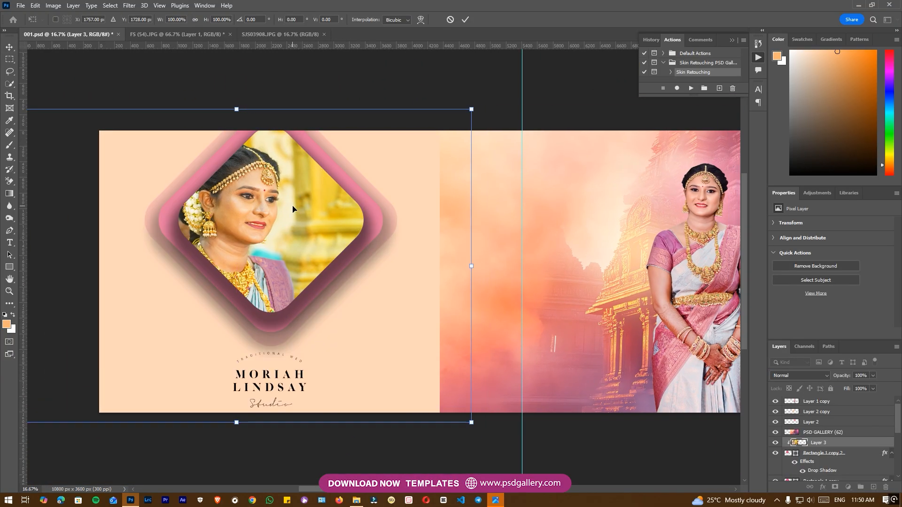
{"action": "left_click_drag", "start_coordinate": [472, 109], "coordinate": [492, 97]}
{"action": "left_click_drag", "start_coordinate": [330, 198], "coordinate": [330, 204]}
{"action": "key", "text": "Return"}
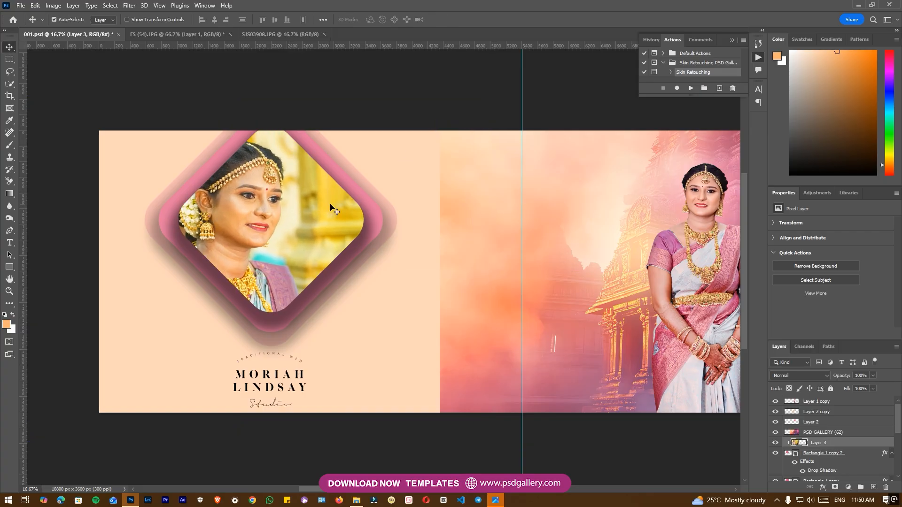
- Rasterize the Rectangle 1 copy 2 diamond beneath the photo and set its blending mode to Luminosity
{"action": "key", "text": "ctrl+plus"}
{"action": "right_click", "coordinate": [213, 205]}
{"action": "left_click", "coordinate": [229, 211]}
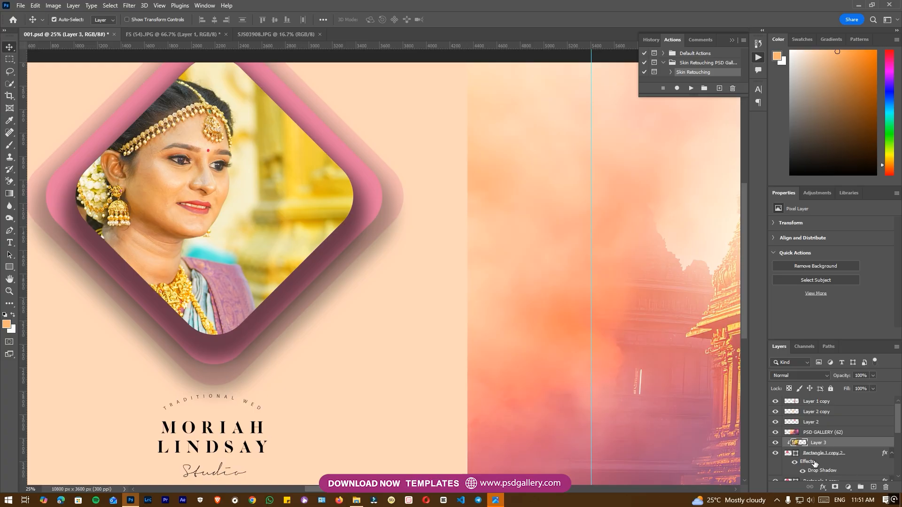
{"action": "right_click", "coordinate": [813, 452]}
{"action": "left_click", "coordinate": [797, 202]}
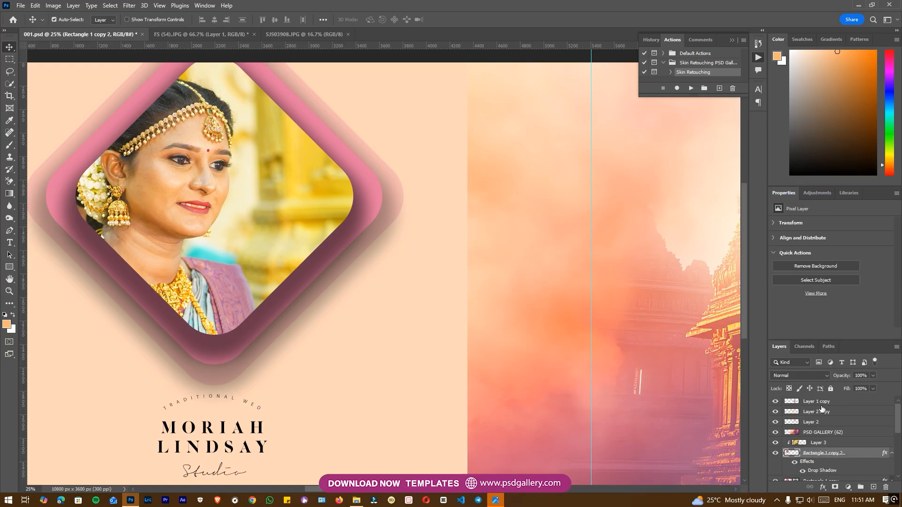
{"action": "left_click", "coordinate": [827, 379]}
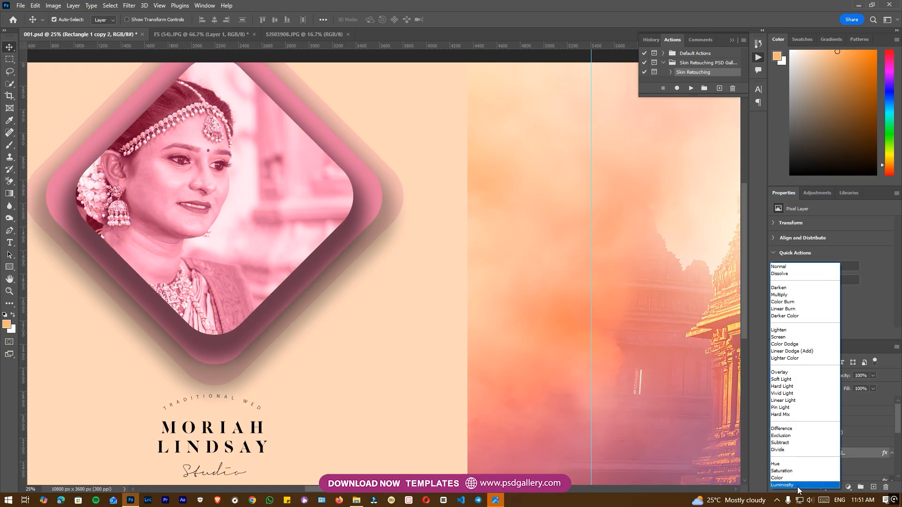
{"action": "left_click", "coordinate": [797, 486]}
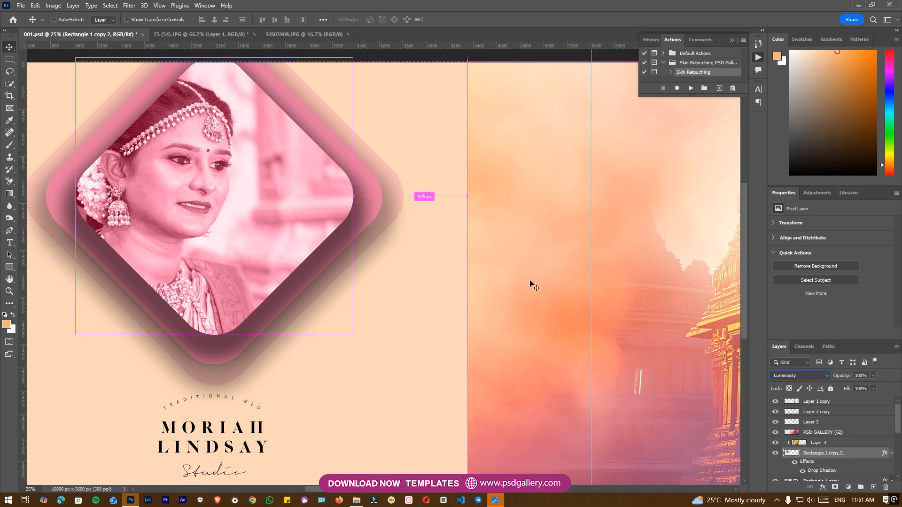
{"action": "key", "text": "ctrl+u"}
{"action": "left_click_drag", "start_coordinate": [695, 236], "coordinate": [664, 233]}
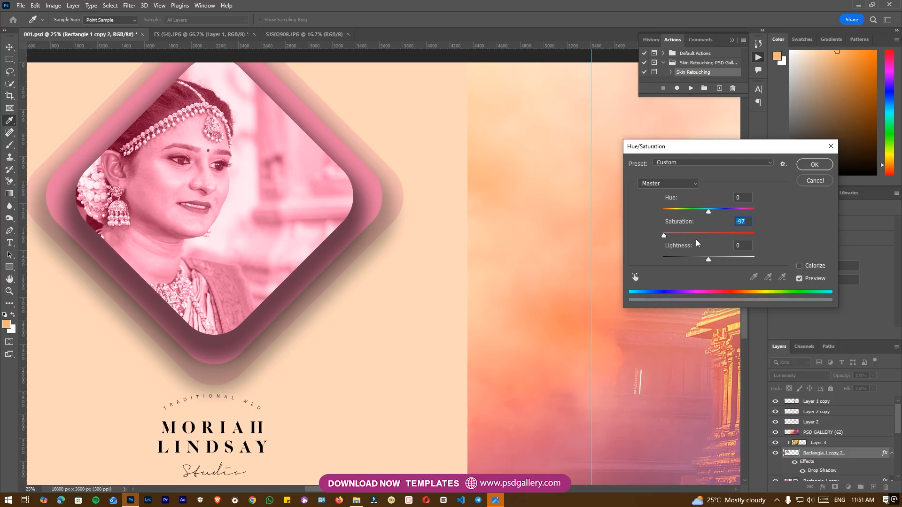
{"action": "left_click", "coordinate": [814, 180]}
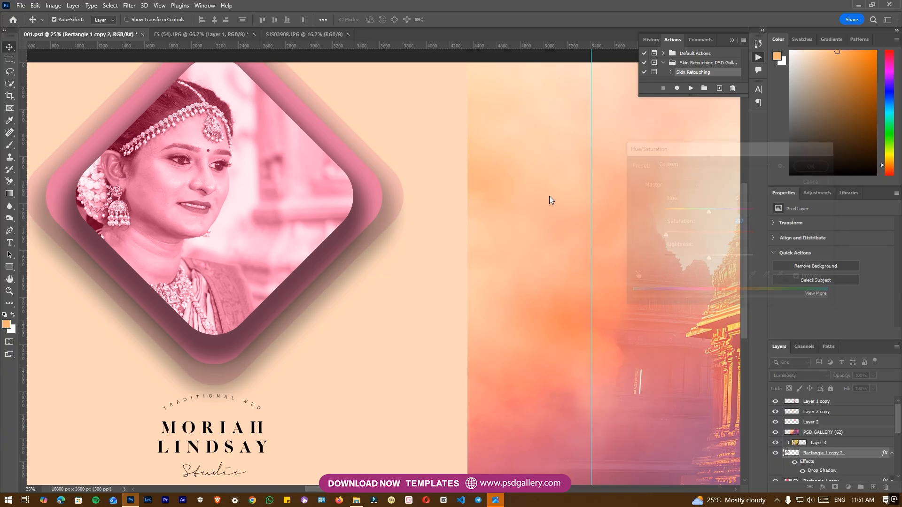
- Set the Rectangle 1 copy 2 diamond's saturation to -46 with Hue/Saturation
{"action": "right_click", "coordinate": [282, 176]}
{"action": "left_click", "coordinate": [299, 194]}
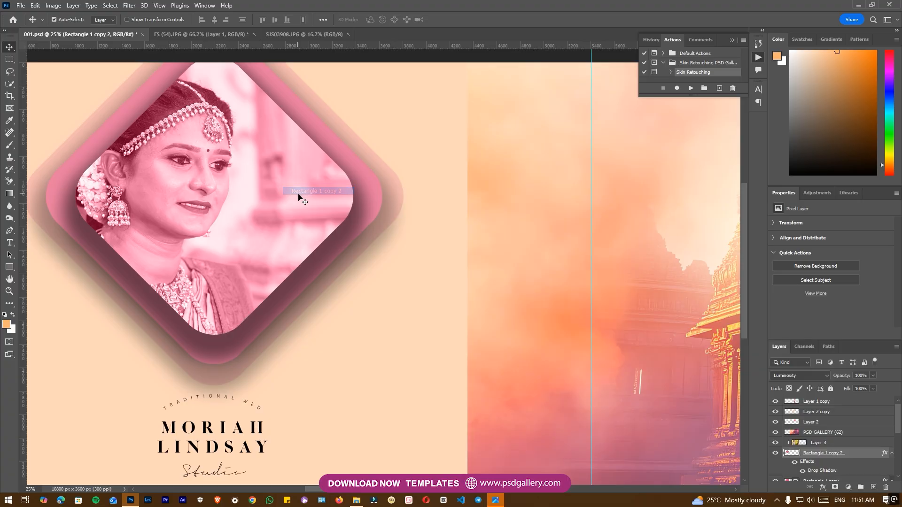
{"action": "left_click", "coordinate": [775, 454]}
{"action": "left_click", "coordinate": [774, 454]}
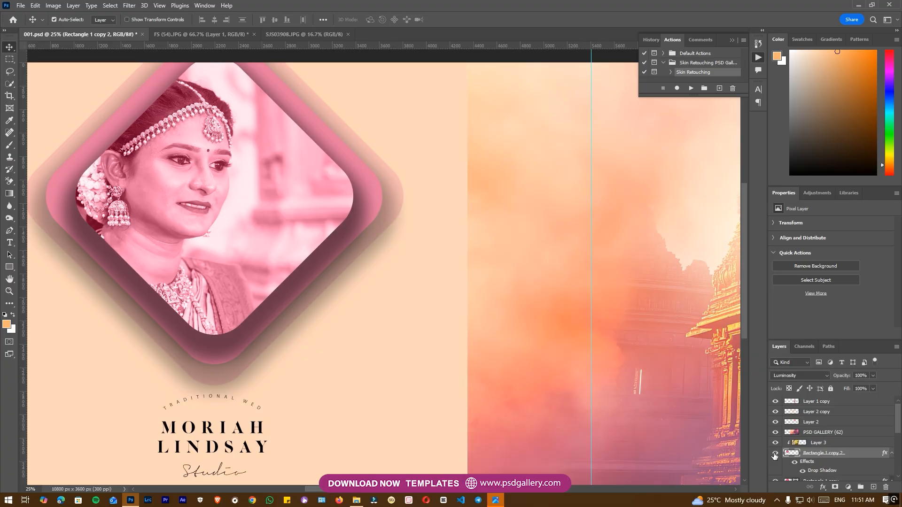
{"action": "key", "text": "ctrl+u"}
{"action": "mouse_move", "coordinate": [696, 239]}
{"action": "left_mouse_down"}
{"action": "mouse_move", "coordinate": [669, 236]}
{"action": "mouse_move", "coordinate": [687, 235]}
{"action": "left_mouse_up"}
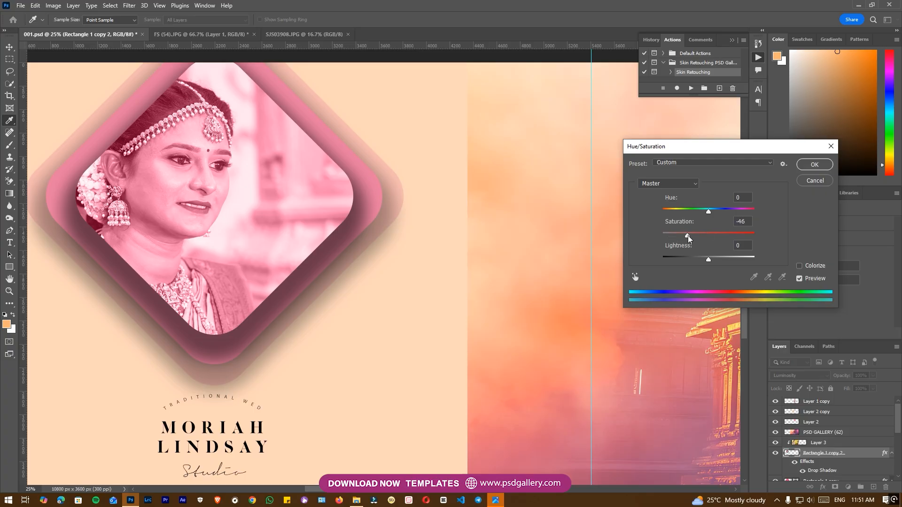
{"action": "left_click", "coordinate": [815, 164]}
- Compare the inner diamond with its layer effects hidden and shown
{"action": "left_click", "coordinate": [794, 463]}
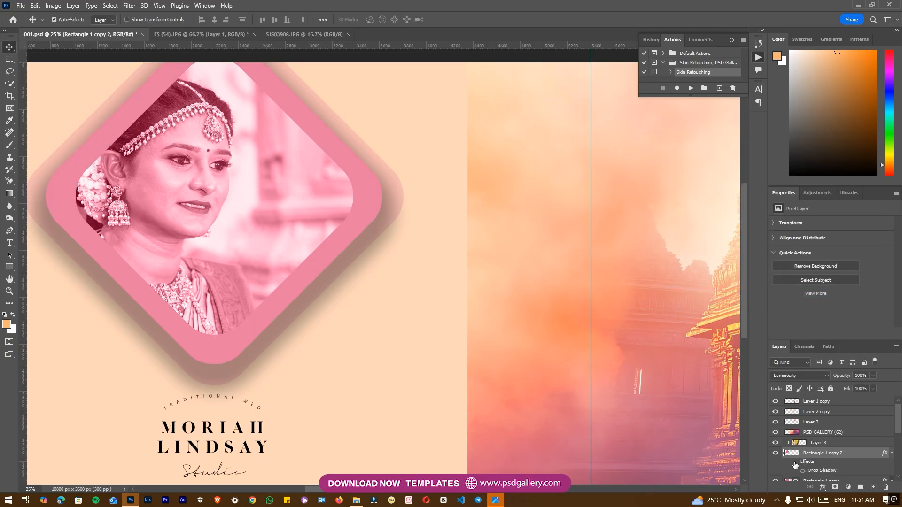
{"action": "left_click", "coordinate": [793, 463]}
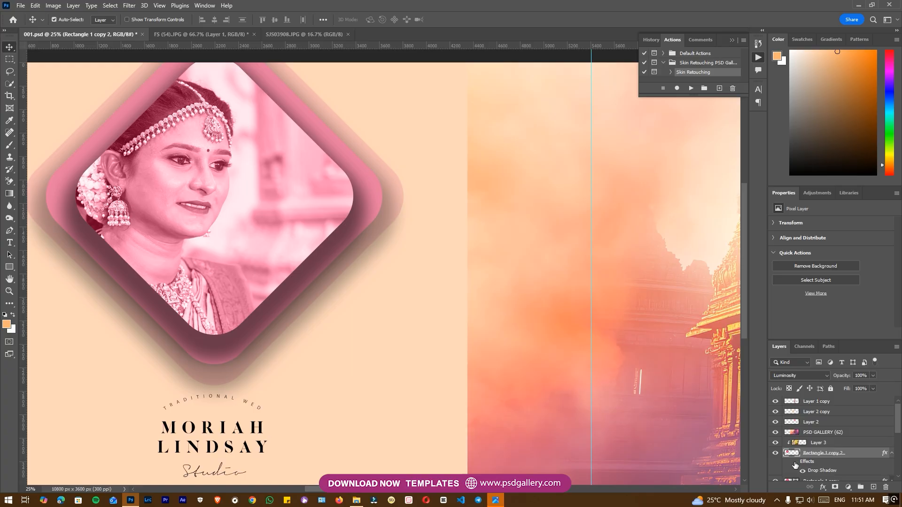
{"action": "left_click", "coordinate": [794, 463]}
{"action": "left_click", "coordinate": [794, 464]}
- Select the clipped photo on Layer 3 and set its blending mode to Normal
{"action": "key", "text": "ctrl+minus"}
{"action": "right_click", "coordinate": [260, 231]}
{"action": "left_click", "coordinate": [265, 232]}
{"action": "key", "text": "ctrl+plus"}
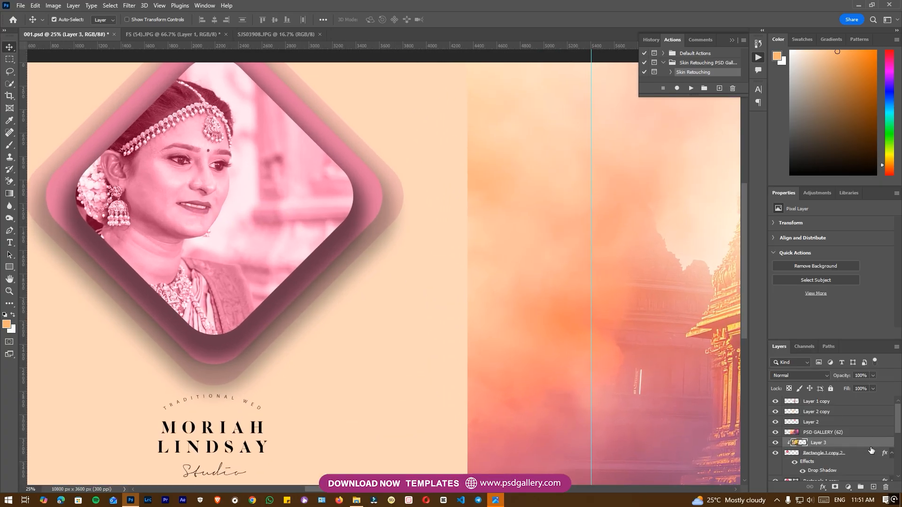
{"action": "left_click", "coordinate": [813, 437]}
{"action": "right_click", "coordinate": [246, 223]}
{"action": "left_click", "coordinate": [261, 225]}
{"action": "left_click", "coordinate": [801, 376]}
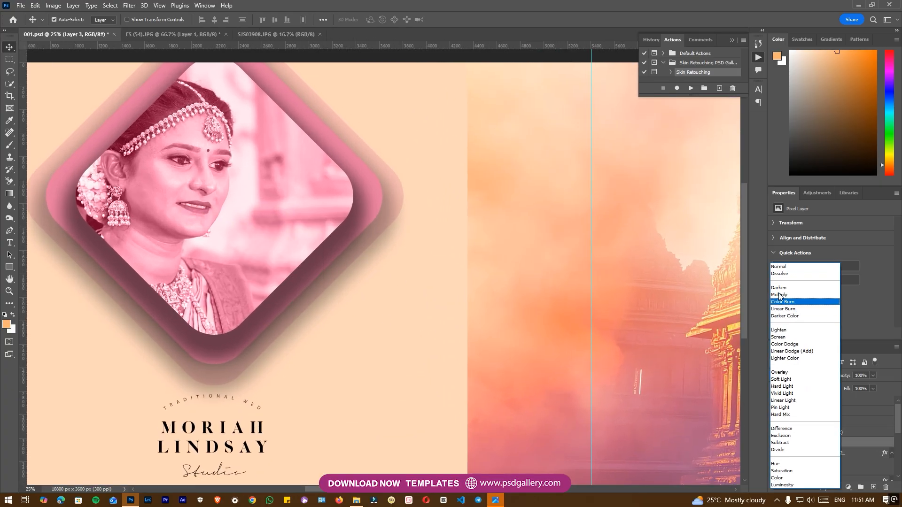
{"action": "left_click", "coordinate": [780, 267]}
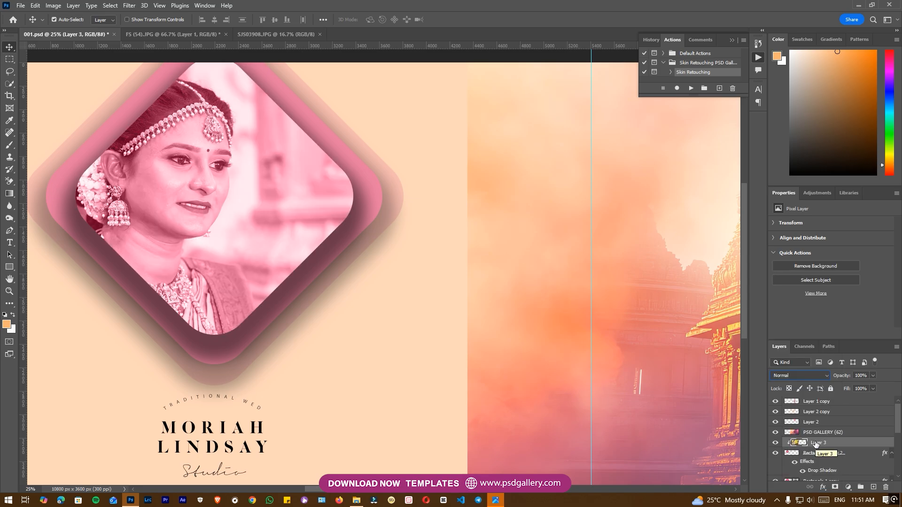
- Examine the layer stack around the clipped photo, hiding and showing the inner diamond layer
{"action": "left_click", "coordinate": [349, 285]}
{"action": "right_click", "coordinate": [252, 206]}
{"action": "left_click", "coordinate": [265, 211]}
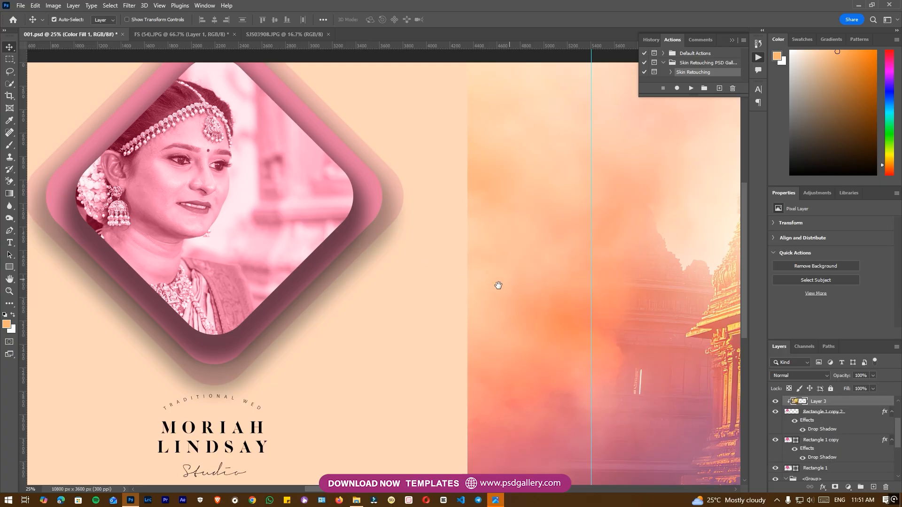
{"action": "left_click_drag", "start_coordinate": [508, 281], "coordinate": [466, 301]}
{"action": "scroll", "coordinate": [806, 434], "scroll_direction": "up", "scroll_amount": 3}
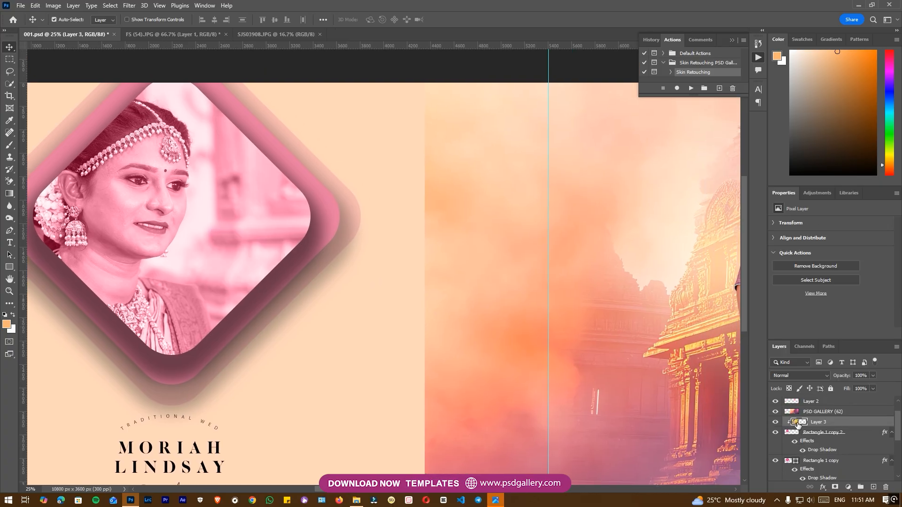
{"action": "left_click", "coordinate": [775, 432]}
{"action": "left_click", "coordinate": [775, 432]}
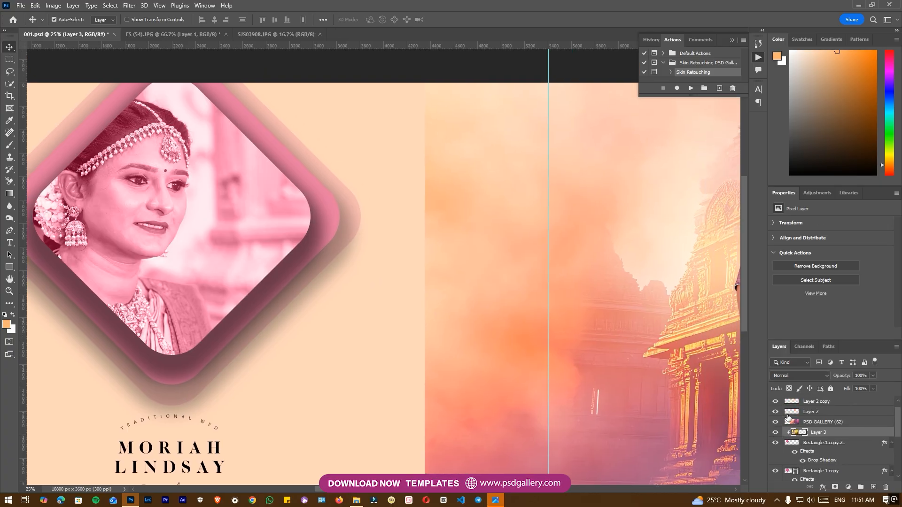
- Replace the photo in the inner diamond with a fresh copy from SJS03908.JPG, clipped to the shape and repositioned
{"action": "right_click", "coordinate": [207, 244]}
{"action": "left_click", "coordinate": [226, 249]}
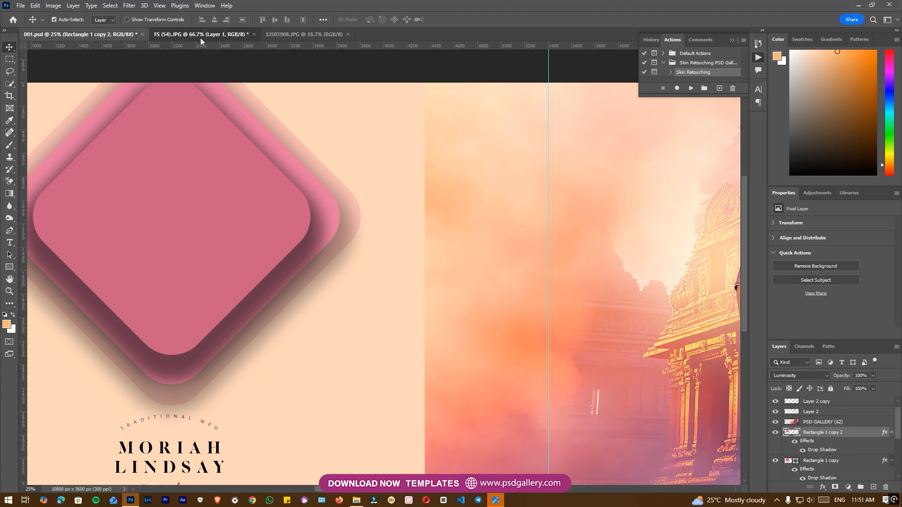
{"action": "left_click", "coordinate": [202, 35]}
{"action": "left_click", "coordinate": [315, 35]}
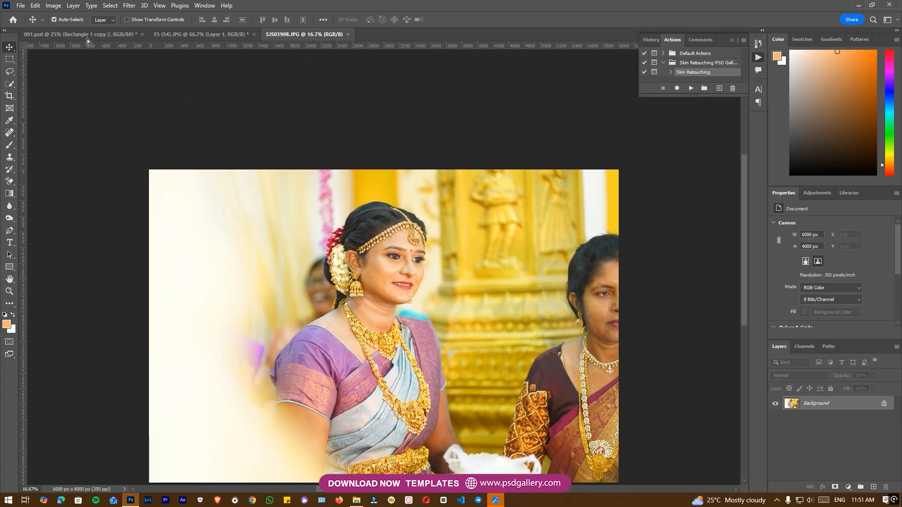
{"action": "left_click", "coordinate": [92, 36]}
{"action": "left_click_drag", "start_coordinate": [111, 84], "coordinate": [201, 274]}
{"action": "left_click_drag", "start_coordinate": [256, 275], "coordinate": [251, 252]}
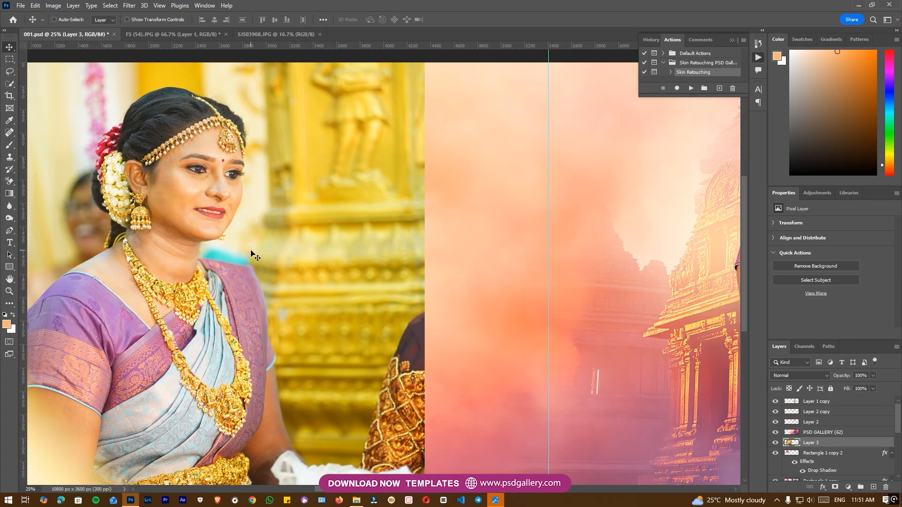
{"action": "key", "text": "ctrl+alt+g"}
{"action": "key", "text": "ctrl+minus"}
{"action": "key", "text": "ctrl+minus"}
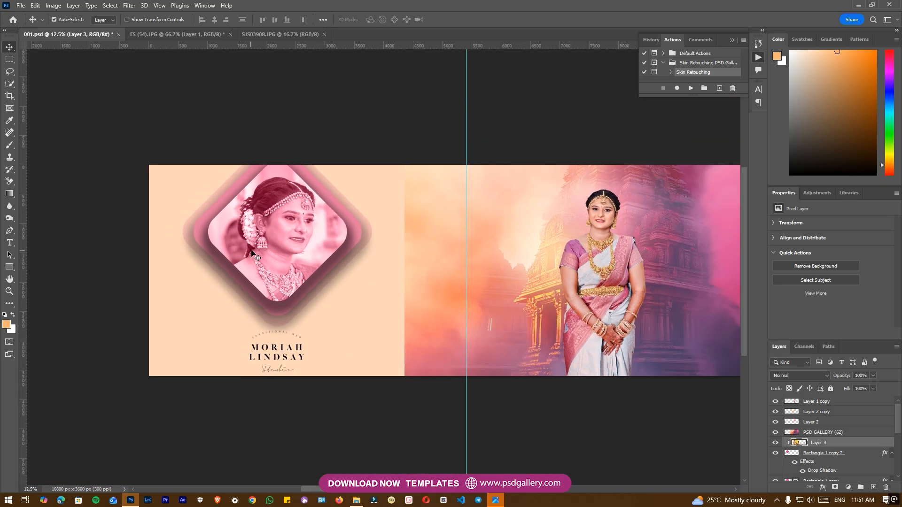
{"action": "mouse_move", "coordinate": [283, 240]}
{"action": "left_mouse_down"}
{"action": "mouse_move", "coordinate": [264, 237]}
{"action": "mouse_move", "coordinate": [274, 239]}
{"action": "left_mouse_up"}
- Check how the inner diamond's layer effects influence the newly clipped photo by toggling their visibility
{"action": "scroll", "coordinate": [826, 460], "scroll_direction": "down", "scroll_amount": 1}
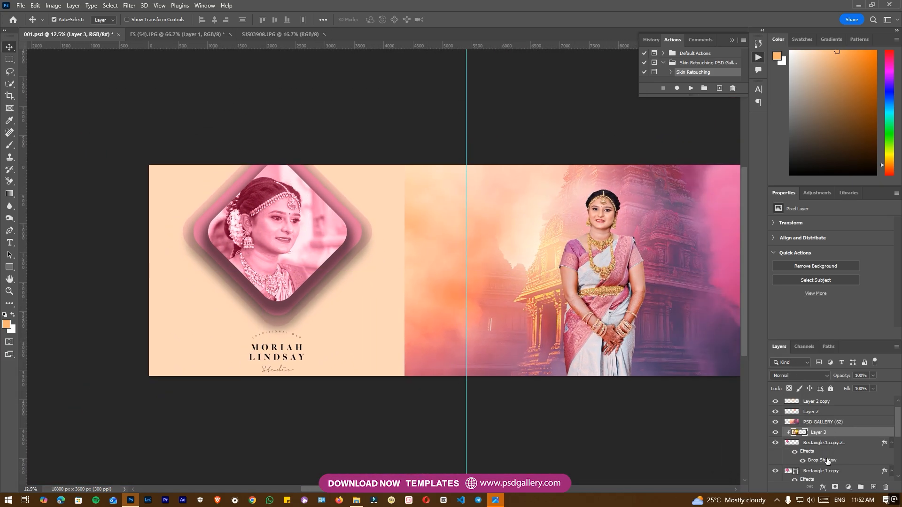
{"action": "left_click", "coordinate": [795, 452]}
{"action": "left_click", "coordinate": [794, 452]}
{"action": "scroll", "coordinate": [817, 468], "scroll_direction": "down", "scroll_amount": 1}
{"action": "scroll", "coordinate": [821, 469], "scroll_direction": "up", "scroll_amount": 2}
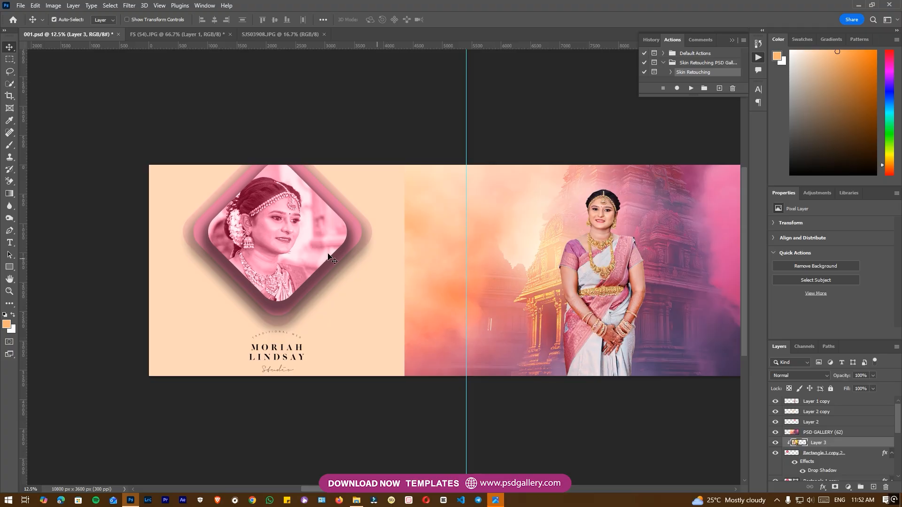
- Delete the clipped photo from the inner diamond and select the Rectangle 1 copy 2 layer
{"action": "right_click", "coordinate": [283, 230]}
{"action": "left_click", "coordinate": [296, 236]}
{"action": "key", "text": "Delete"}
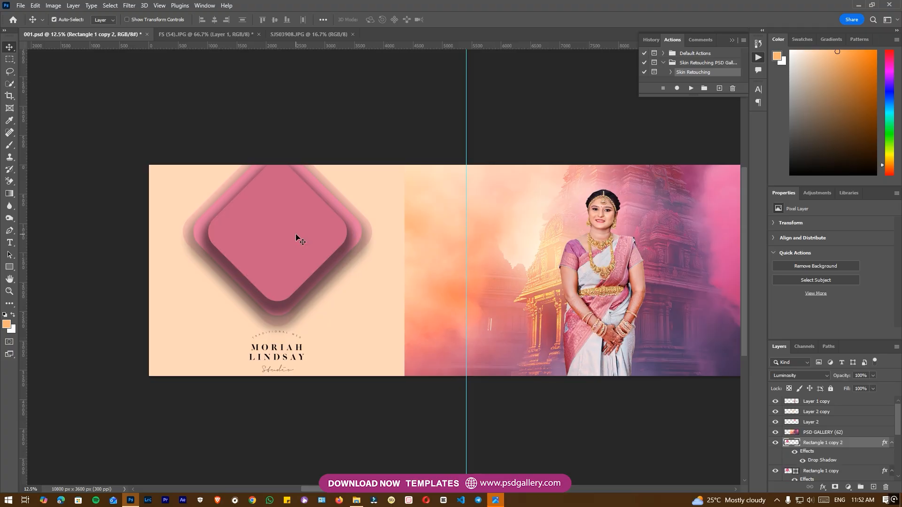
{"action": "right_click", "coordinate": [295, 235]}
{"action": "left_click", "coordinate": [338, 236]}
{"action": "key", "text": "ctrl+plus"}
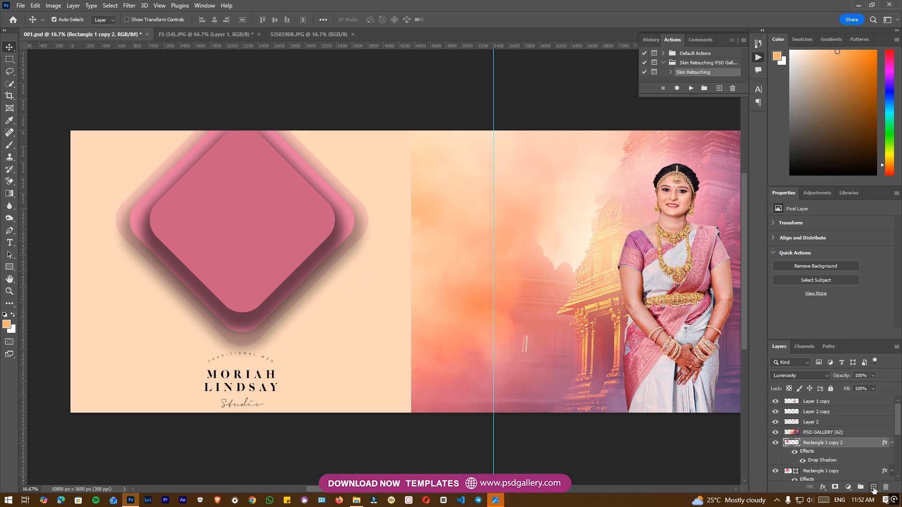
{"action": "right_click", "coordinate": [266, 242]}
{"action": "left_click", "coordinate": [276, 247]}
{"action": "left_click_drag", "start_coordinate": [275, 247], "coordinate": [282, 259]}
{"action": "key", "text": "ctrl+z"}
- Hide the inner diamond's Drop Shadow and merge the diamond with a new empty layer
{"action": "left_click", "coordinate": [804, 461]}
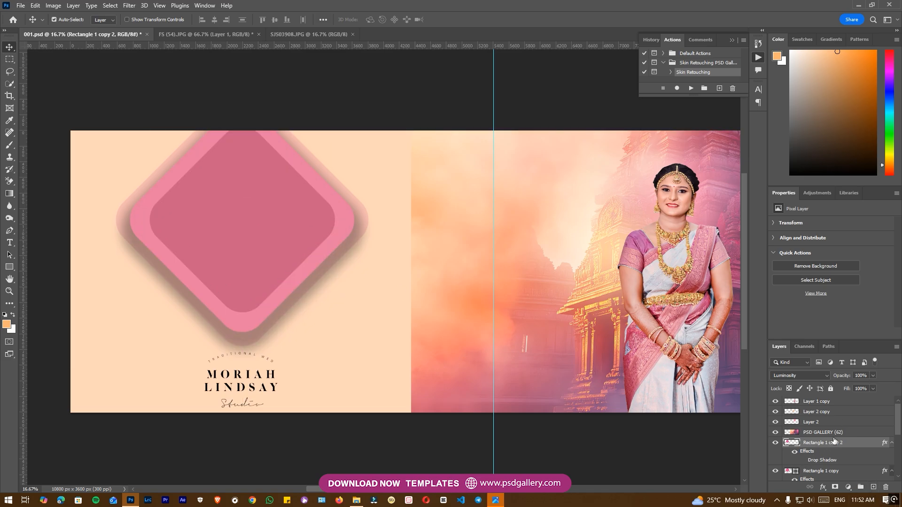
{"action": "right_click", "coordinate": [818, 444]}
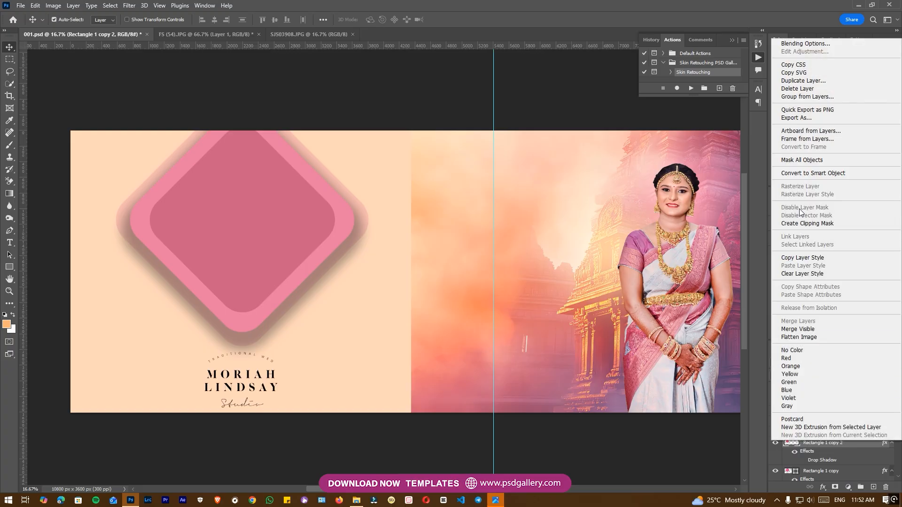
{"action": "left_click", "coordinate": [871, 489]}
{"action": "left_click", "coordinate": [872, 488]}
{"action": "left_click", "coordinate": [818, 454], "text": "ctrl"}
{"action": "right_click", "coordinate": [817, 454]}
{"action": "left_click", "coordinate": [798, 333]}
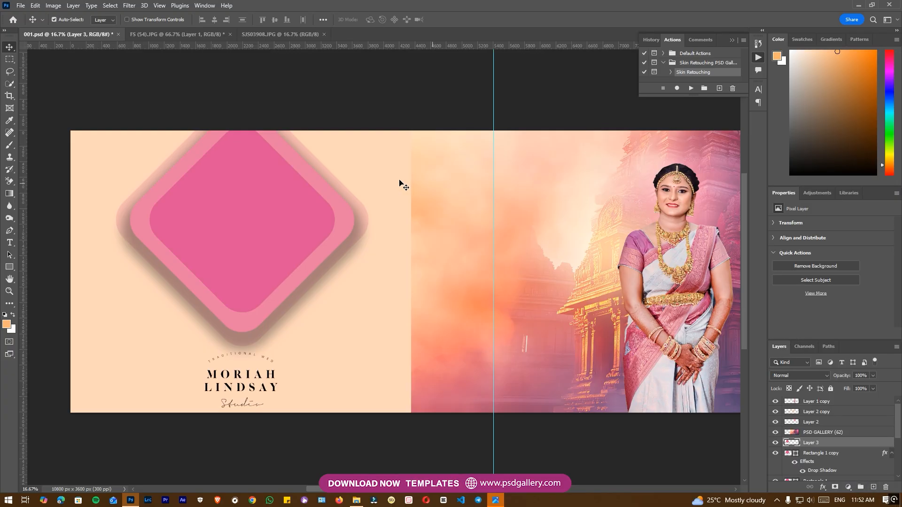
- Copy the SJS03908.JPG photo into 001.psd above Layer 3, clip it to the inner diamond and reposition it
{"action": "left_click", "coordinate": [252, 34]}
{"action": "left_click_drag", "start_coordinate": [394, 243], "coordinate": [233, 250]}
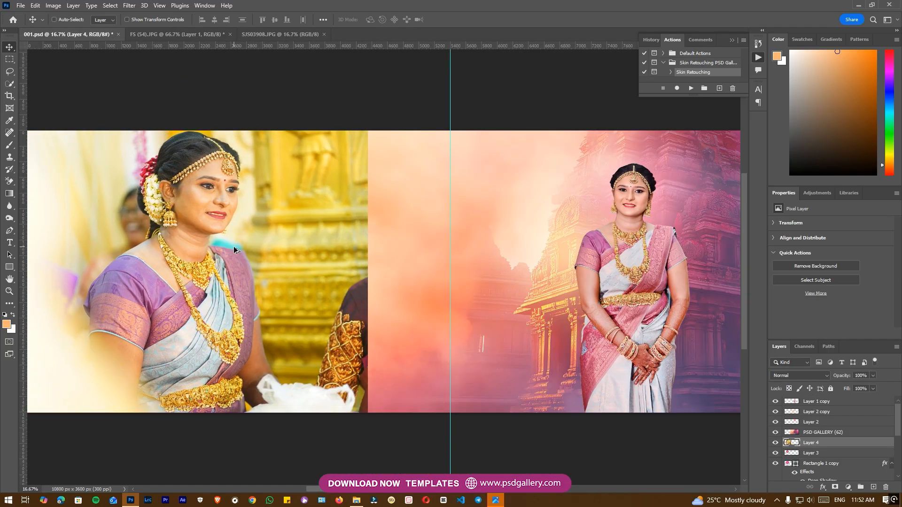
{"action": "key", "text": "ctrl+alt+g"}
{"action": "left_click_drag", "start_coordinate": [213, 214], "coordinate": [197, 228]}
{"action": "right_click", "coordinate": [240, 200]}
{"action": "left_click", "coordinate": [271, 220]}
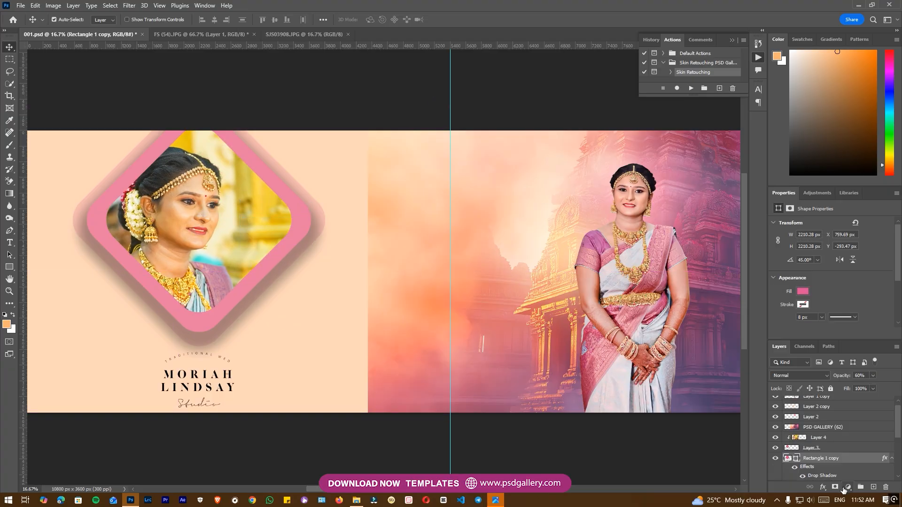
{"action": "right_click", "coordinate": [824, 460]}
{"action": "left_click", "coordinate": [810, 61]}
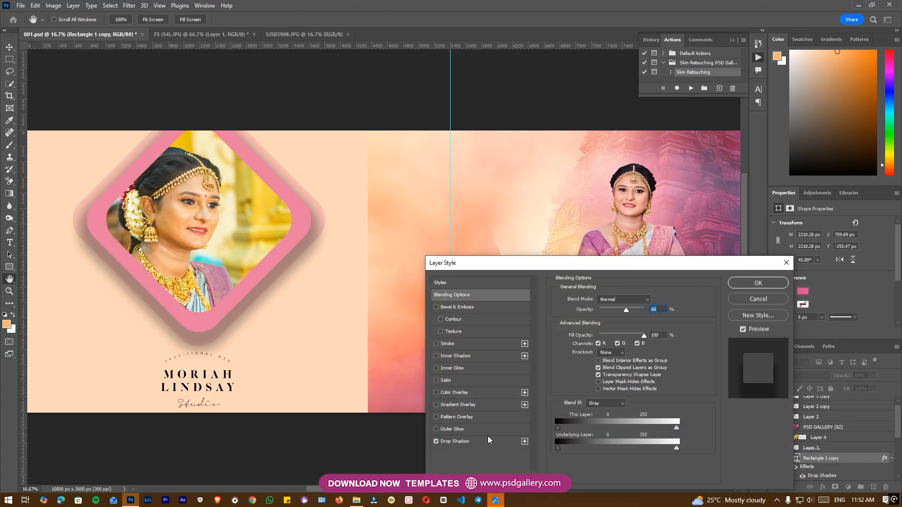
{"action": "left_click", "coordinate": [753, 299]}
{"action": "right_click", "coordinate": [237, 234]}
{"action": "left_click", "coordinate": [265, 255]}
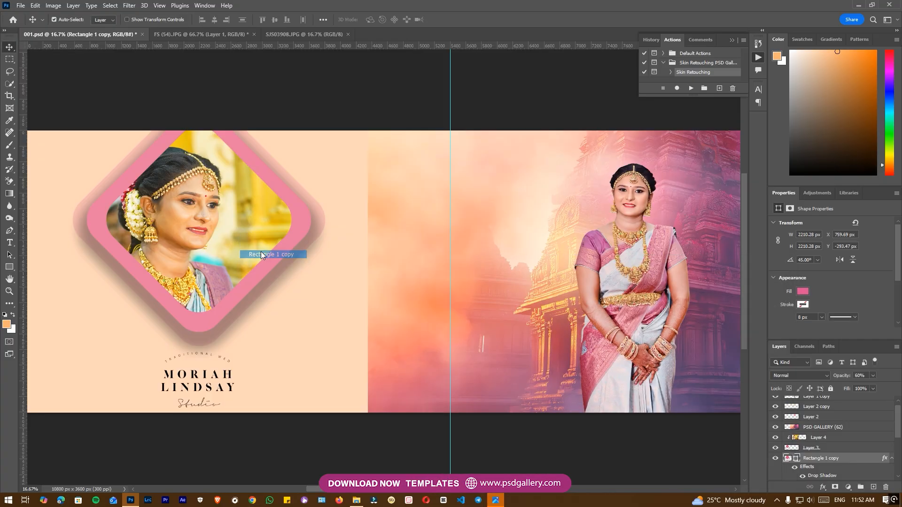
- Add a Drop Shadow to the inner diamond's Layer 3 with 49% opacity, 65 px distance and 98 px size
{"action": "right_click", "coordinate": [819, 449]}
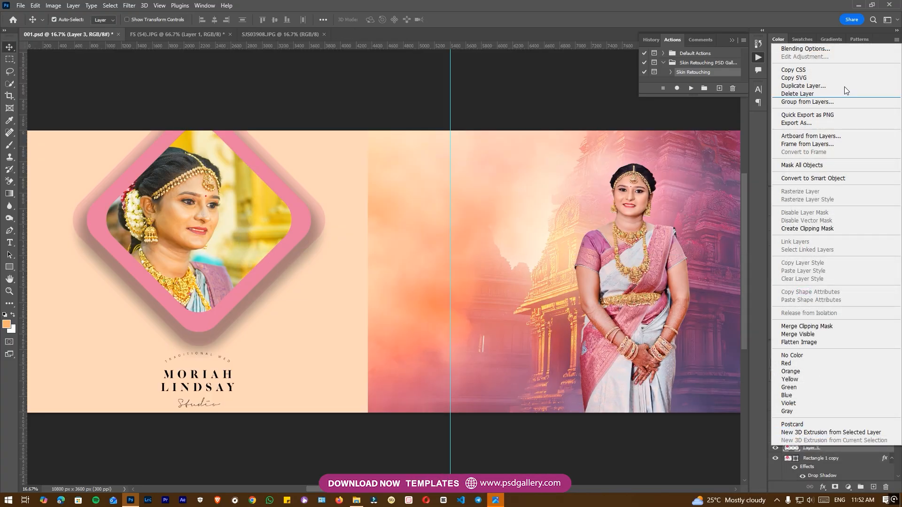
{"action": "left_click", "coordinate": [841, 48]}
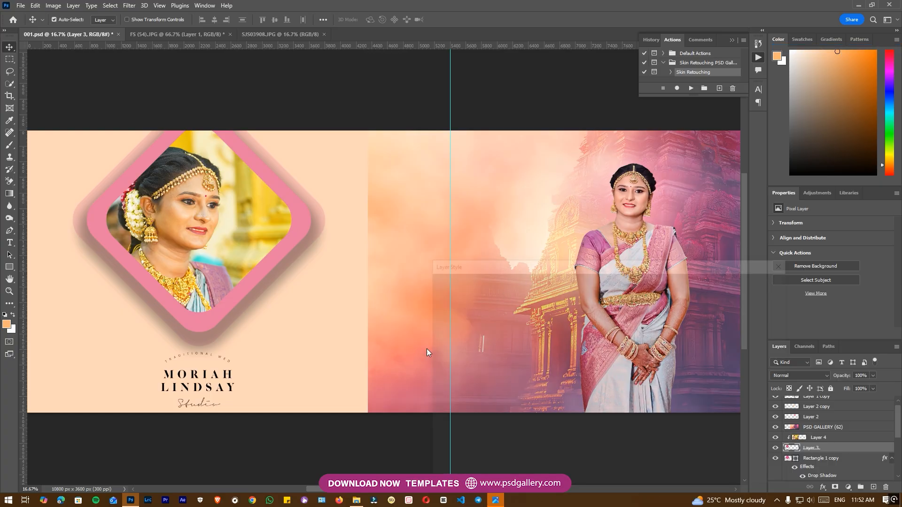
{"action": "left_click", "coordinate": [459, 441]}
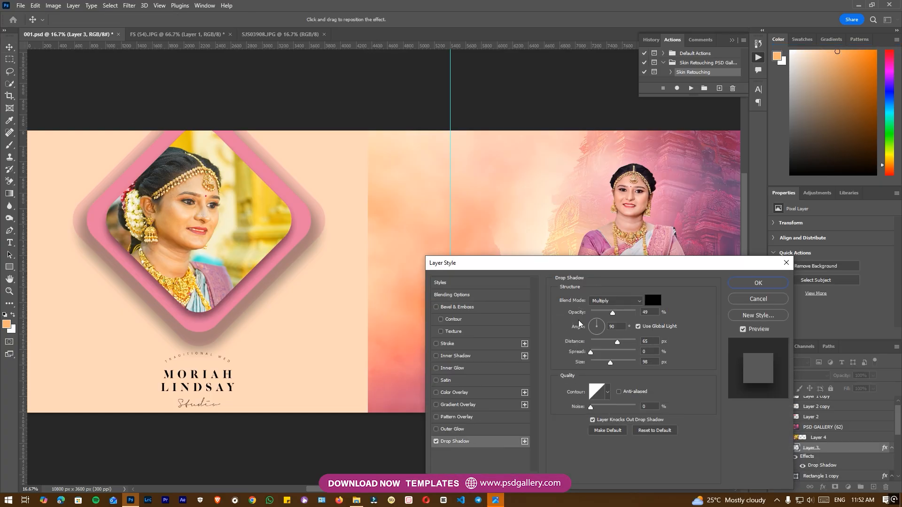
{"action": "left_click", "coordinate": [759, 282]}
- Scale the clipped Layer 4 portrait to about 115% and reposition it so the bride's face fills the inner diamond
{"action": "right_click", "coordinate": [199, 234]}
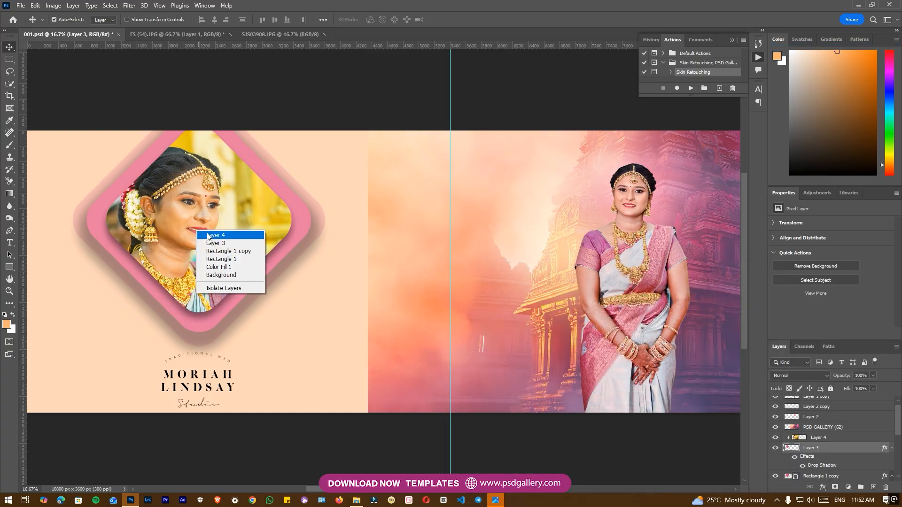
{"action": "left_click", "coordinate": [206, 239]}
{"action": "scroll", "coordinate": [197, 267], "scroll_direction": "up", "scroll_amount": 1}
{"action": "left_click_drag", "start_coordinate": [198, 266], "coordinate": [183, 269]}
{"action": "right_click", "coordinate": [209, 268]}
{"action": "left_click", "coordinate": [221, 271]}
{"action": "key", "text": "ctrl+t"}
{"action": "left_click_drag", "start_coordinate": [400, 168], "coordinate": [435, 147]}
{"action": "left_click_drag", "start_coordinate": [278, 256], "coordinate": [279, 256]}
{"action": "key", "text": "Return"}
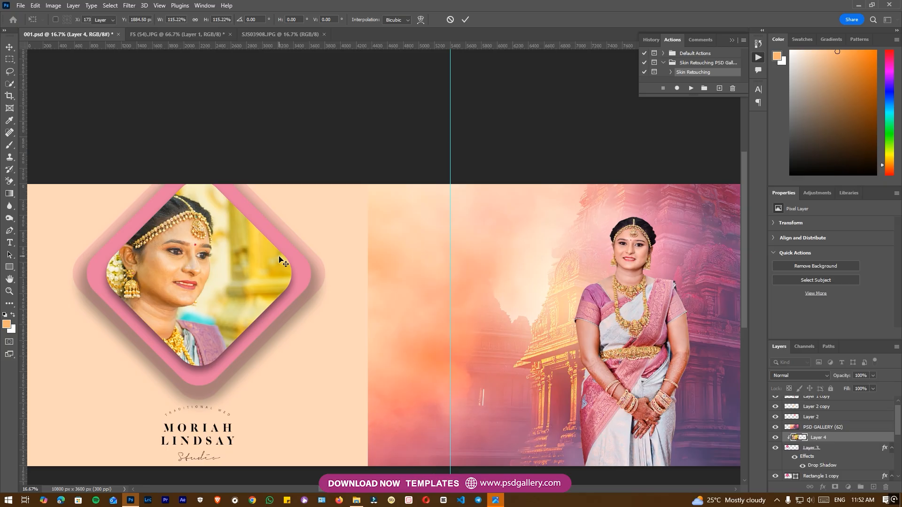
- Convert the clipped portrait to black and white with the Camera Raw Filter and reduce its Texture to about -84
{"action": "key", "text": "ctrl+plus"}
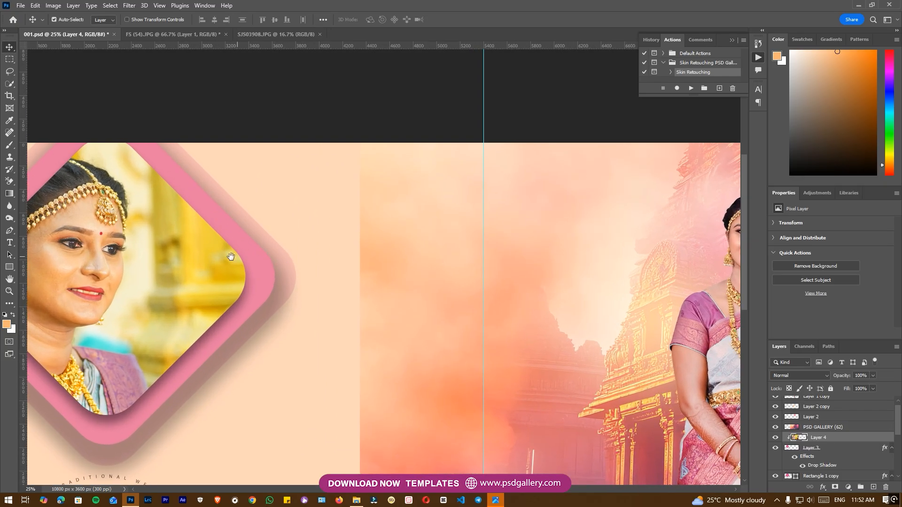
{"action": "left_click_drag", "start_coordinate": [229, 255], "coordinate": [383, 259]}
{"action": "right_click", "coordinate": [265, 272]}
{"action": "left_click", "coordinate": [279, 276]}
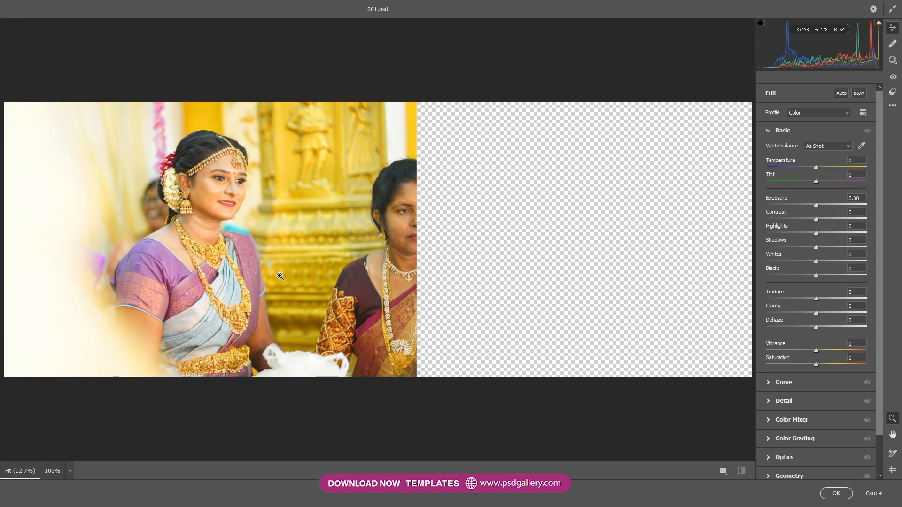
{"action": "left_click", "coordinate": [258, 209]}
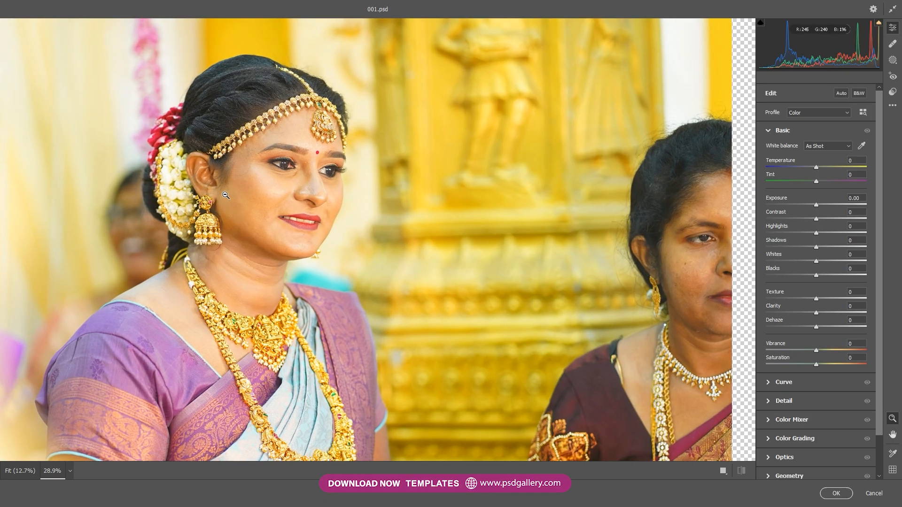
{"action": "left_click", "coordinate": [852, 92]}
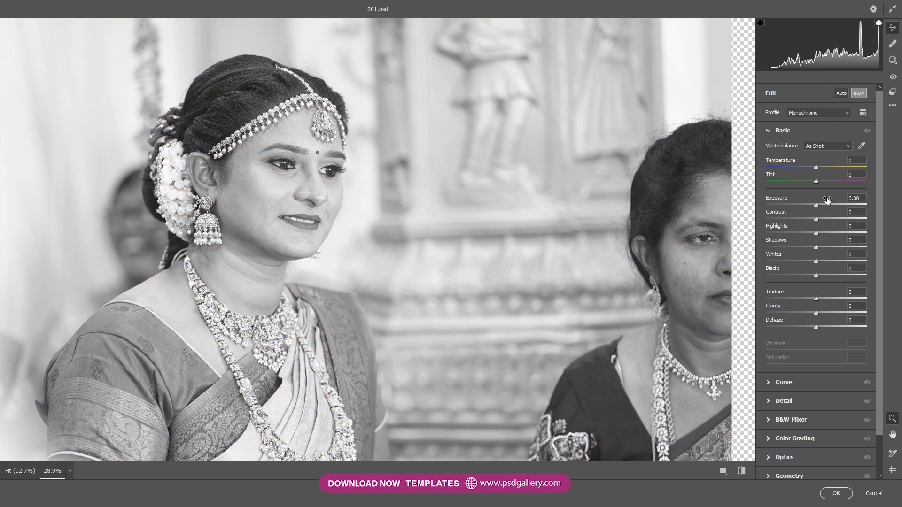
{"action": "left_click_drag", "start_coordinate": [814, 298], "coordinate": [772, 299]}
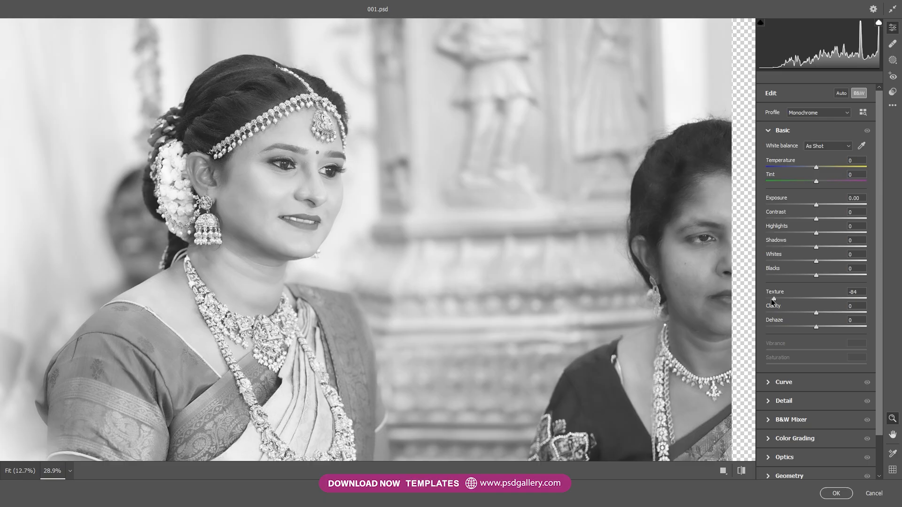
{"action": "scroll", "coordinate": [481, 275], "scroll_direction": "down", "scroll_amount": 5}
{"action": "left_click", "coordinate": [837, 493]}
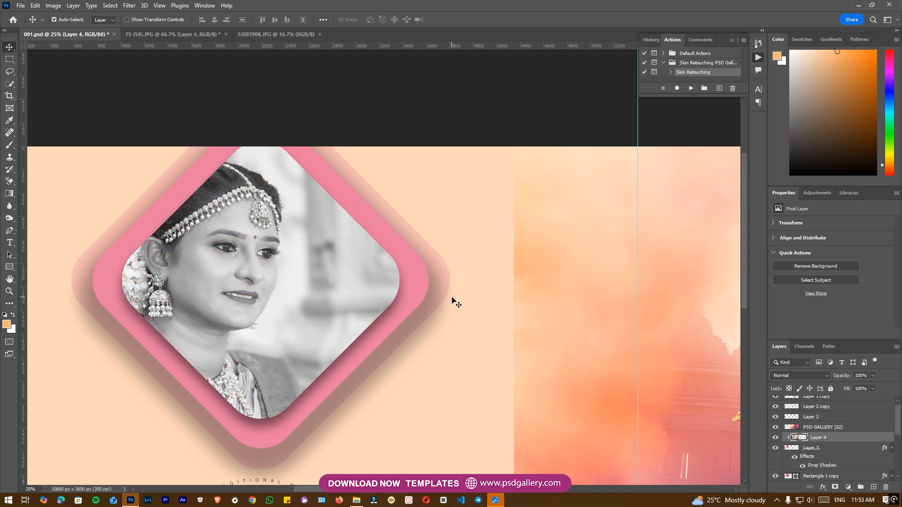
- Create a new layer above the portrait and brush a soft dab on it in pink sampled from the diamond frame
{"action": "key", "text": "ctrl+minus"}
{"action": "right_click", "coordinate": [298, 291]}
{"action": "left_click", "coordinate": [316, 295]}
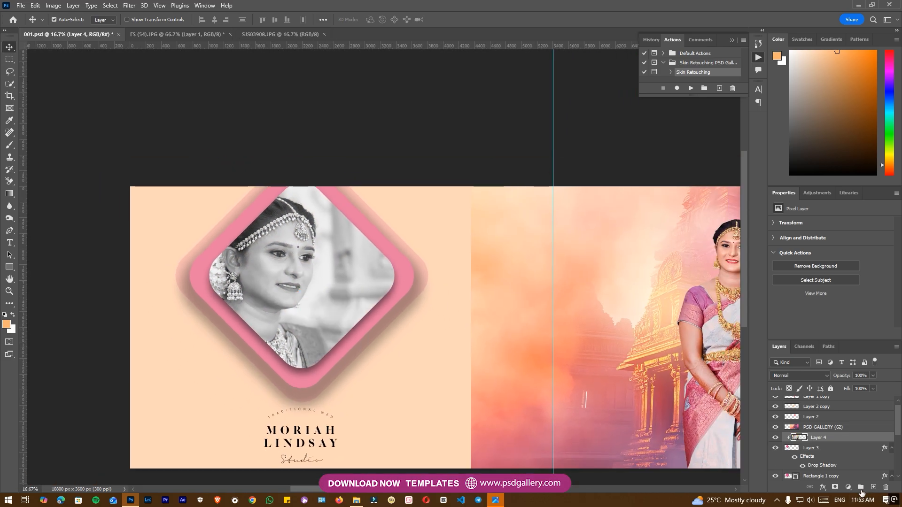
{"action": "left_click", "coordinate": [869, 488]}
{"action": "key", "text": "i"}
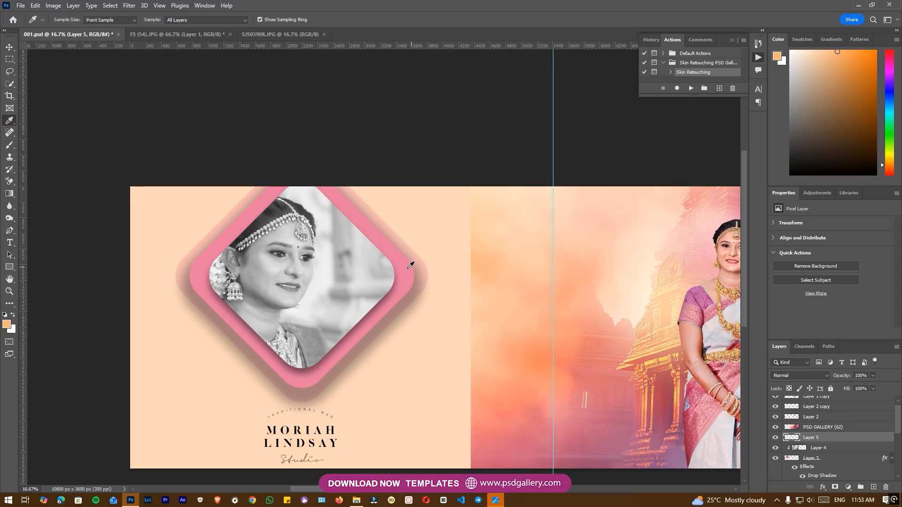
{"action": "left_click", "coordinate": [407, 263]}
{"action": "key", "text": "v"}
{"action": "key", "text": "b"}
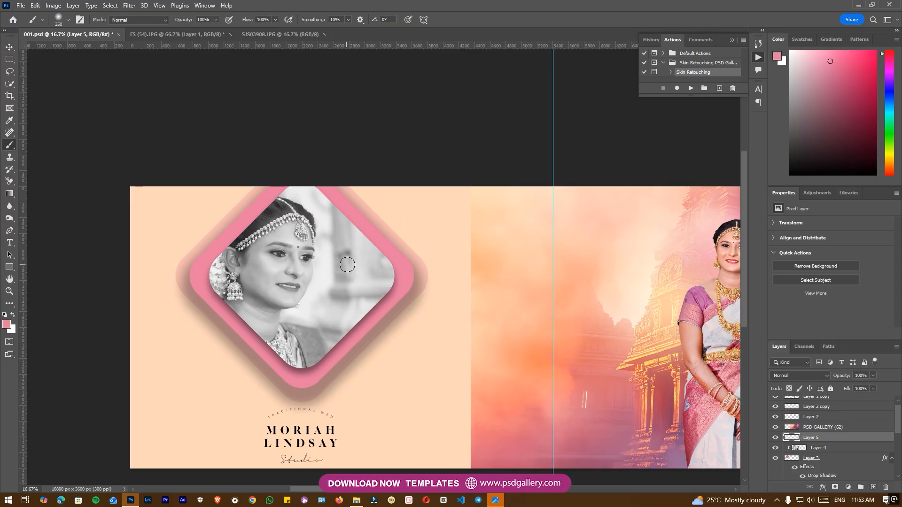
- Enlarge the pink dab to about 1062% over the portrait and set its layer's blend mode to Color
{"action": "key", "text": "ctrl+t"}
{"action": "left_click_drag", "start_coordinate": [367, 243], "coordinate": [573, 149]}
{"action": "mouse_move", "coordinate": [334, 263]}
{"action": "left_mouse_down"}
{"action": "mouse_move", "coordinate": [332, 296]}
{"action": "mouse_move", "coordinate": [334, 284]}
{"action": "left_mouse_up"}
{"action": "key", "text": "Return"}
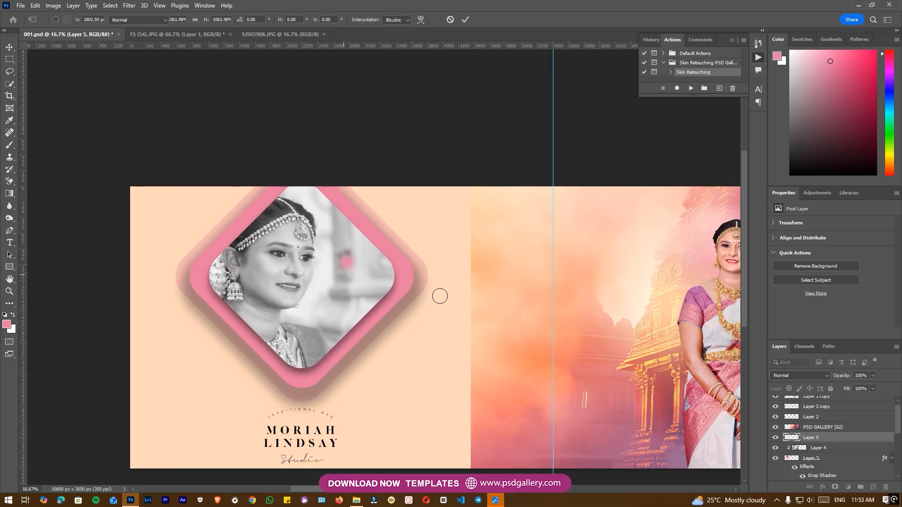
{"action": "left_click", "coordinate": [785, 377]}
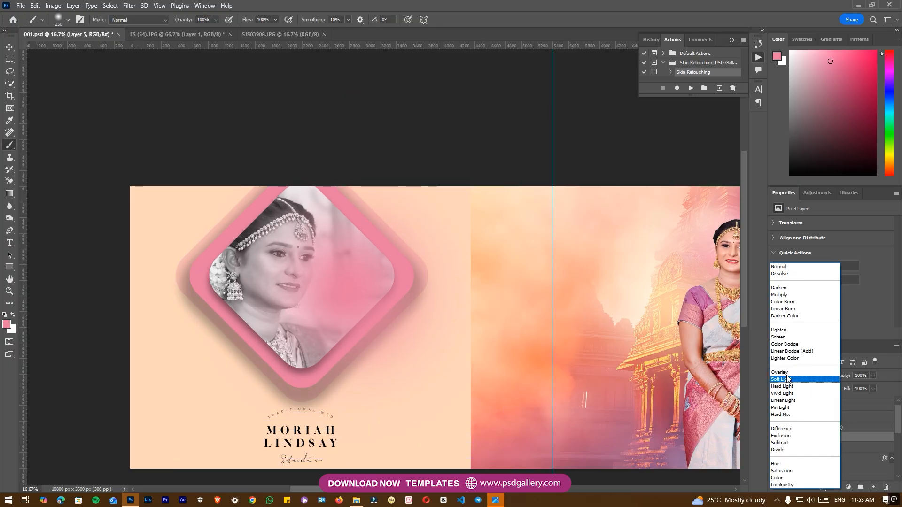
{"action": "left_click", "coordinate": [777, 477]}
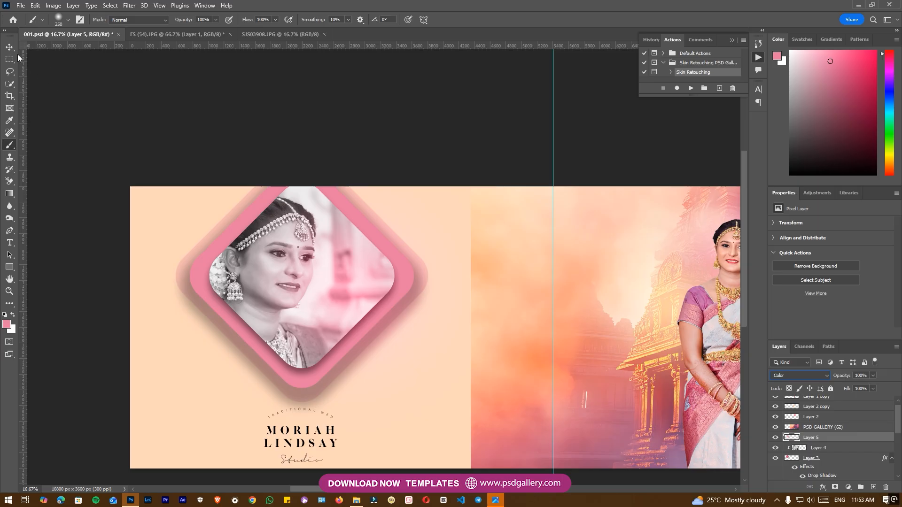
- Duplicate the pink glow layer, then enlarge the copy and place it over the diamond and its surrounding background
{"action": "key", "text": "v"}
{"action": "mouse_move", "coordinate": [346, 283]}
{"action": "left_mouse_down"}
{"action": "mouse_move", "coordinate": [346, 186]}
{"action": "mouse_move", "coordinate": [322, 198]}
{"action": "mouse_move", "coordinate": [266, 324]}
{"action": "mouse_move", "coordinate": [213, 277]}
{"action": "left_mouse_up"}
{"action": "key", "text": "ctrl+t"}
{"action": "left_click_drag", "start_coordinate": [342, 245], "coordinate": [390, 328]}
{"action": "left_click_drag", "start_coordinate": [463, 177], "coordinate": [547, 91]}
{"action": "left_click_drag", "start_coordinate": [305, 328], "coordinate": [413, 288]}
{"action": "key", "text": "Return"}
- Move the enlarged pink glow copy up and to the left, around the diamond's lower right edge
{"action": "key", "text": "ctrl+plus"}
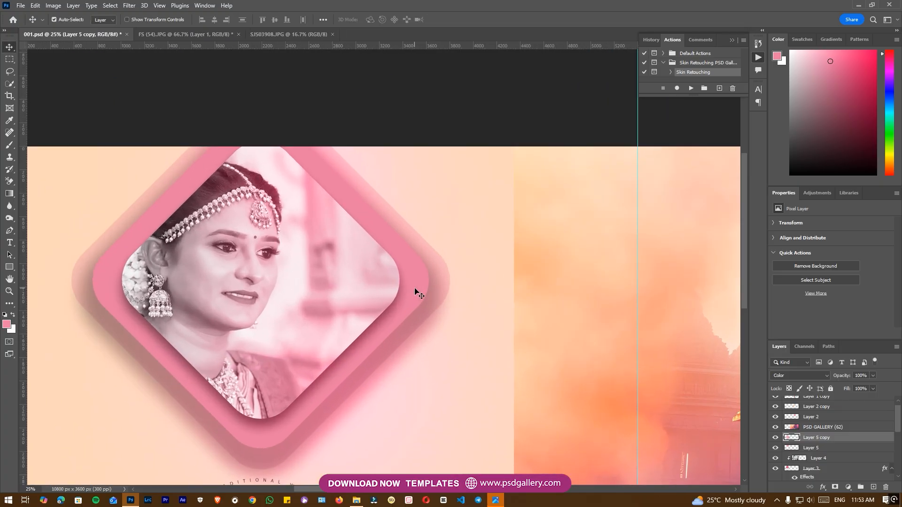
{"action": "left_click_drag", "start_coordinate": [449, 327], "coordinate": [372, 304]}
{"action": "key", "text": "ctrl+minus"}
{"action": "left_click_drag", "start_coordinate": [458, 345], "coordinate": [437, 318]}
{"action": "left_click_drag", "start_coordinate": [359, 335], "coordinate": [351, 304]}
- Replace the first large name line below the diamond with the text "Bride"
{"action": "key", "text": "ctrl+plus"}
{"action": "left_click_drag", "start_coordinate": [219, 346], "coordinate": [423, 261]}
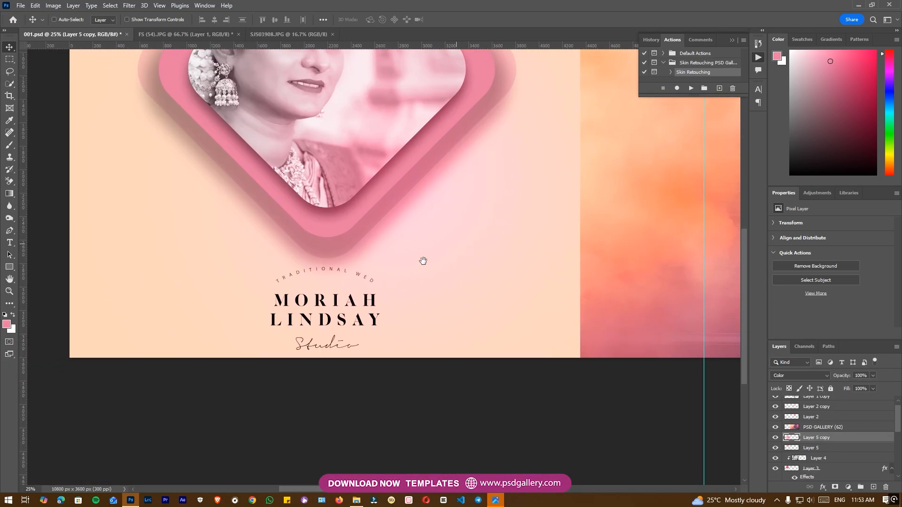
{"action": "key", "text": "ctrl+plus"}
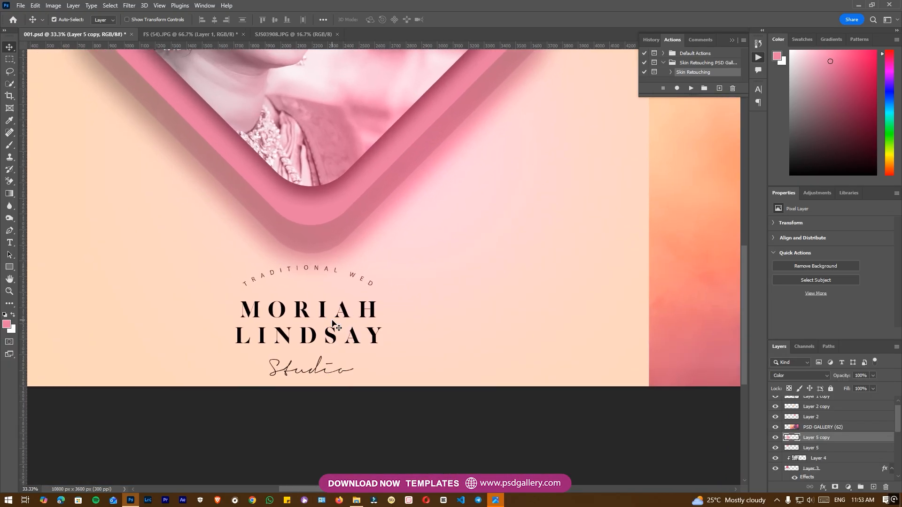
{"action": "key", "text": "t"}
{"action": "left_click", "coordinate": [327, 310]}
{"action": "key", "text": "ctrl+a"}
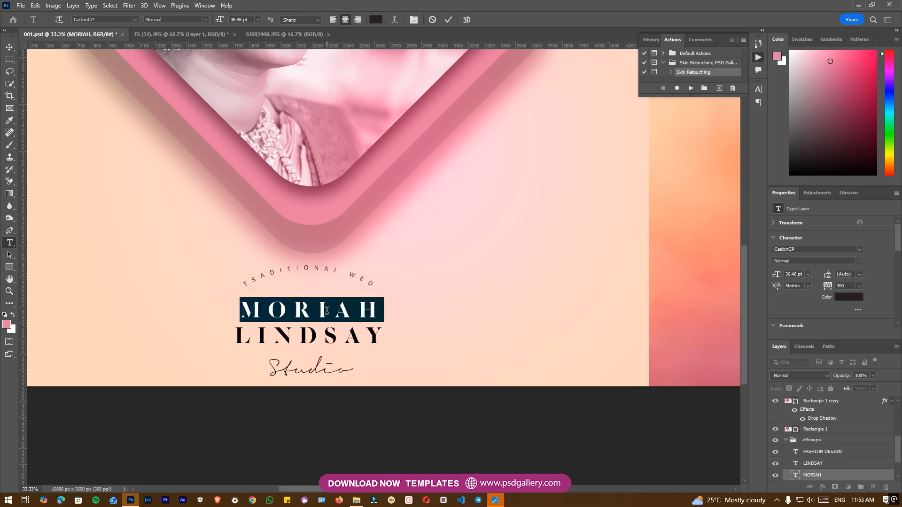
{"action": "type", "text": "bri"}
{"action": "key", "text": "BackSpace"}
{"action": "key", "text": "BackSpace"}
{"action": "key", "text": "BackSpace"}
{"action": "type", "text": "Bride"}
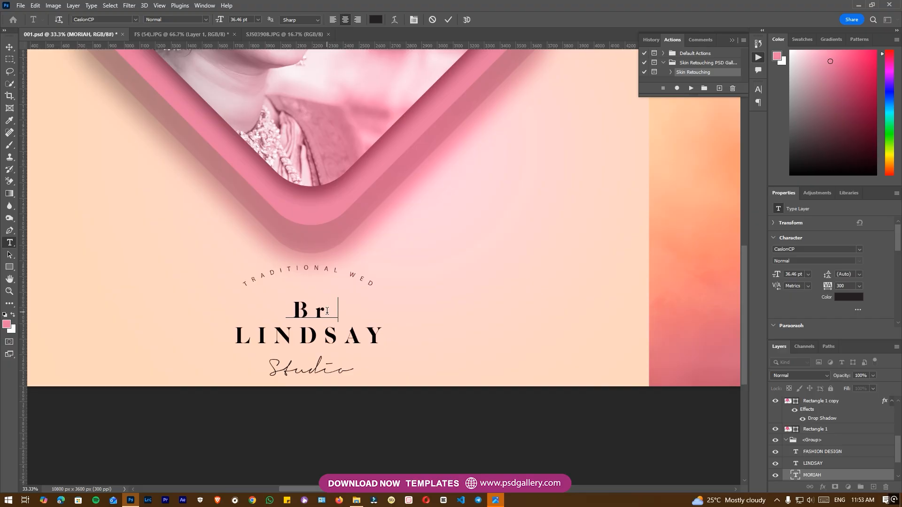
- Set the "Bride" text in the Catalish Huntera font with tracking 0
{"action": "key", "text": "ctrl+a"}
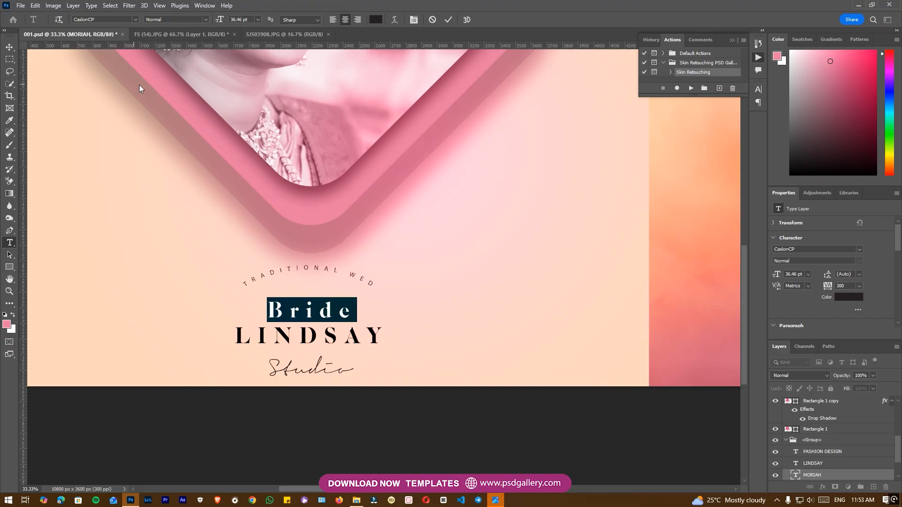
{"action": "left_click", "coordinate": [135, 21]}
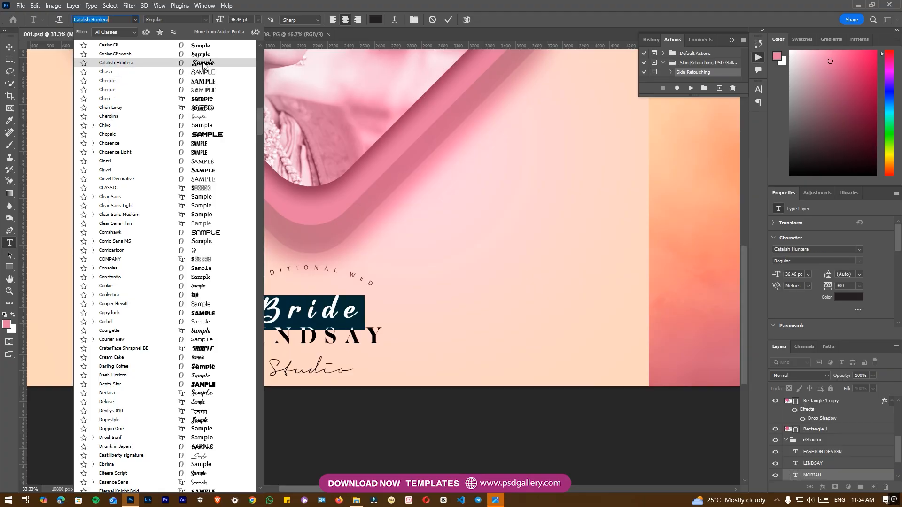
{"action": "left_click", "coordinate": [203, 63]}
{"action": "left_click", "coordinate": [206, 6]}
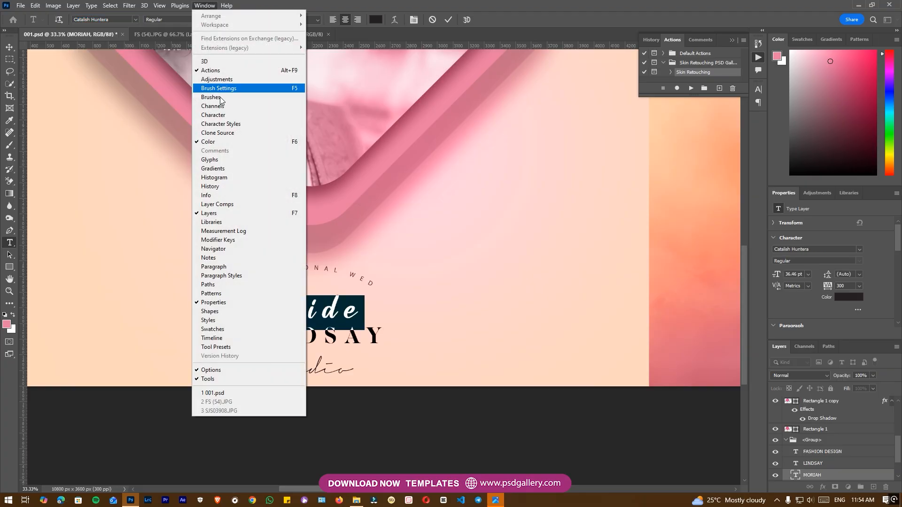
{"action": "left_click", "coordinate": [220, 115]}
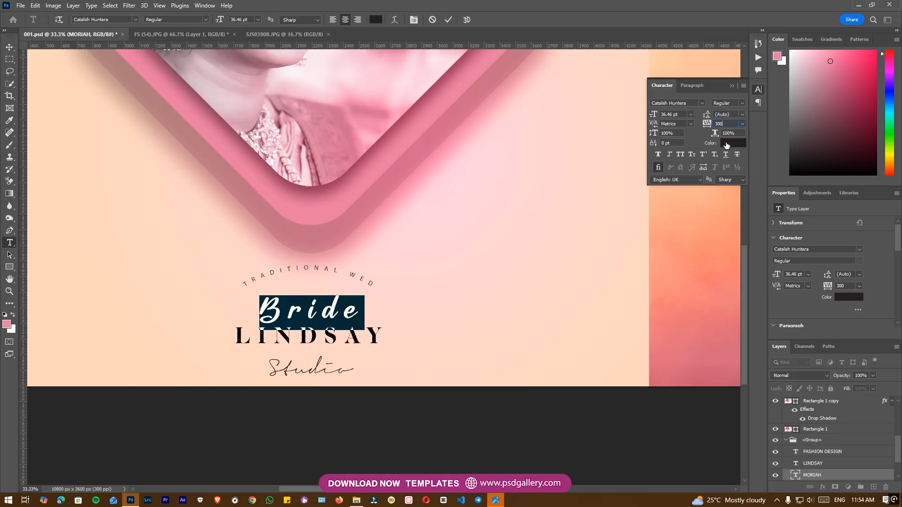
{"action": "key", "text": "ctrl+a"}
{"action": "key", "text": "Return"}
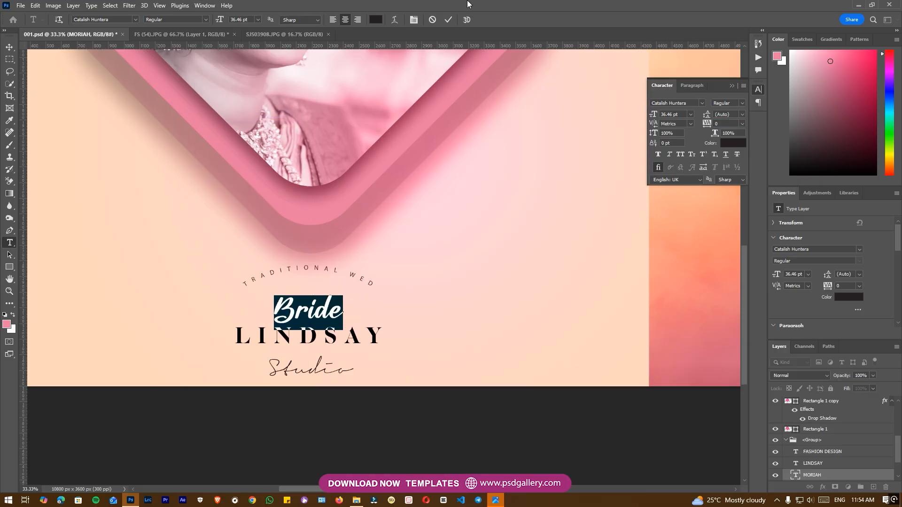
{"action": "left_click", "coordinate": [448, 20]}
- Replace the name line under "Bride" with the bride's first name in capitals
{"action": "left_click", "coordinate": [309, 338]}
{"action": "key", "text": "ctrl+a"}
{"action": "type", "text": "mo"}
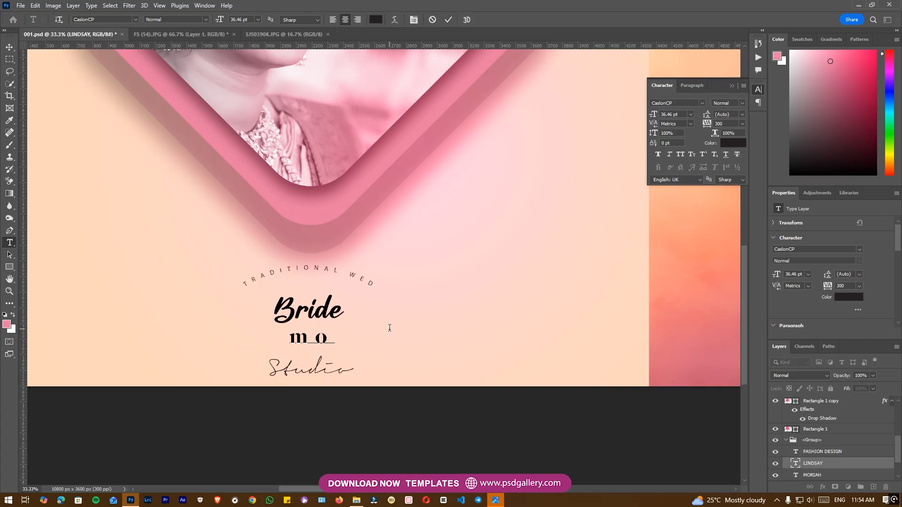
{"action": "key", "text": "BackSpace"}
{"action": "key", "text": "BackSpace"}
{"action": "type", "text": "MON"}
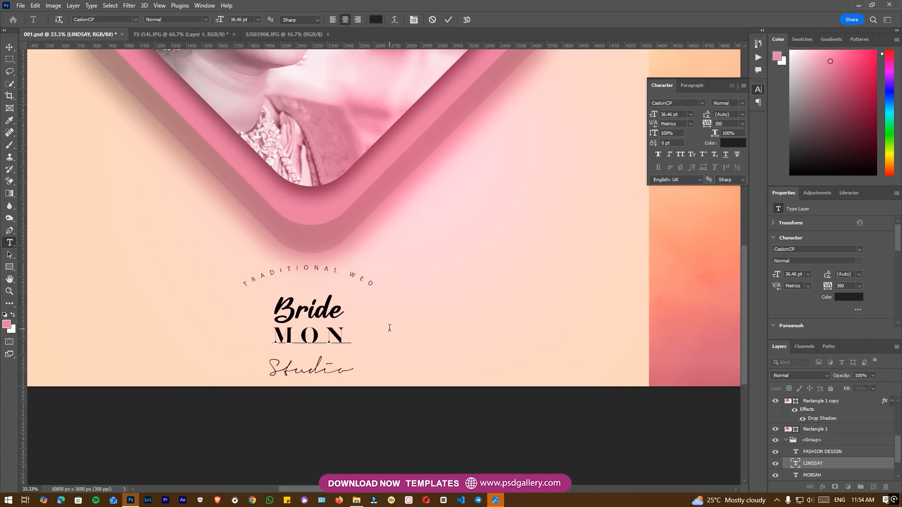
{"action": "type", "text": "ISHA"}
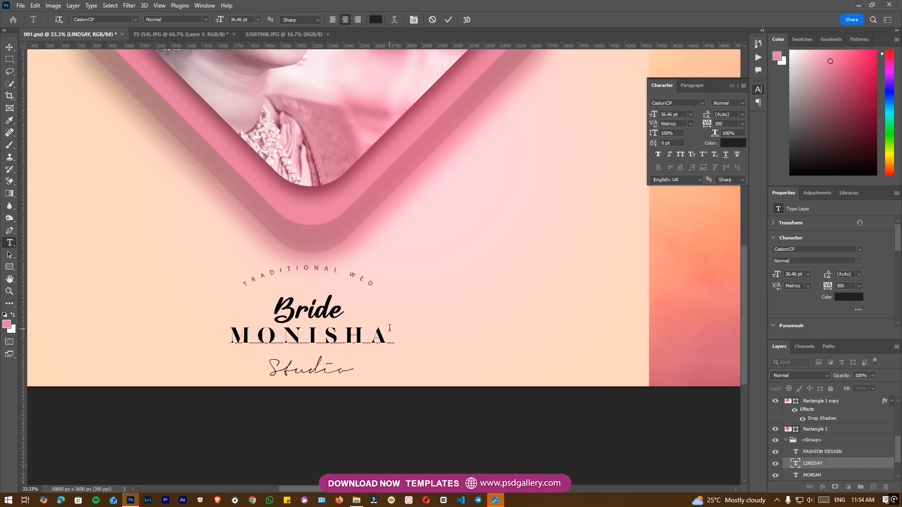
{"action": "left_click", "coordinate": [448, 21]}
- Commit the edit of the name line and switch to the Move tool
{"action": "key", "text": "ctrl+minus"}
{"action": "key", "text": "ctrl+minus"}
{"action": "left_click_drag", "start_coordinate": [421, 177], "coordinate": [340, 271]}
{"action": "key", "text": "v"}
{"action": "left_click", "coordinate": [281, 386]}
{"action": "key", "text": "ctrl+t"}
{"action": "key", "text": "Escape"}
{"action": "right_click", "coordinate": [272, 392]}
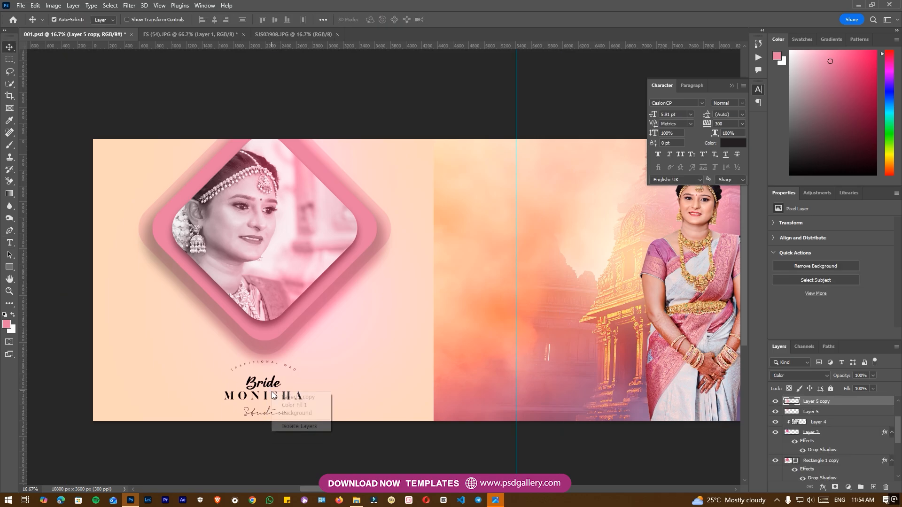
{"action": "left_click", "coordinate": [255, 398]}
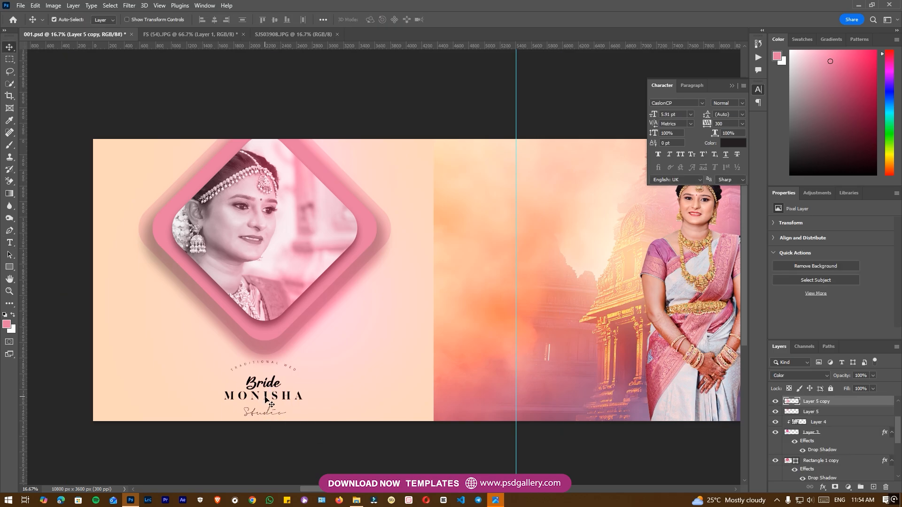
- Select the group holding the bride title text below the diamond and scale it down to about 80%
{"action": "right_click", "coordinate": [265, 400]}
{"action": "left_click", "coordinate": [282, 412]}
{"action": "key", "text": "ctrl+t"}
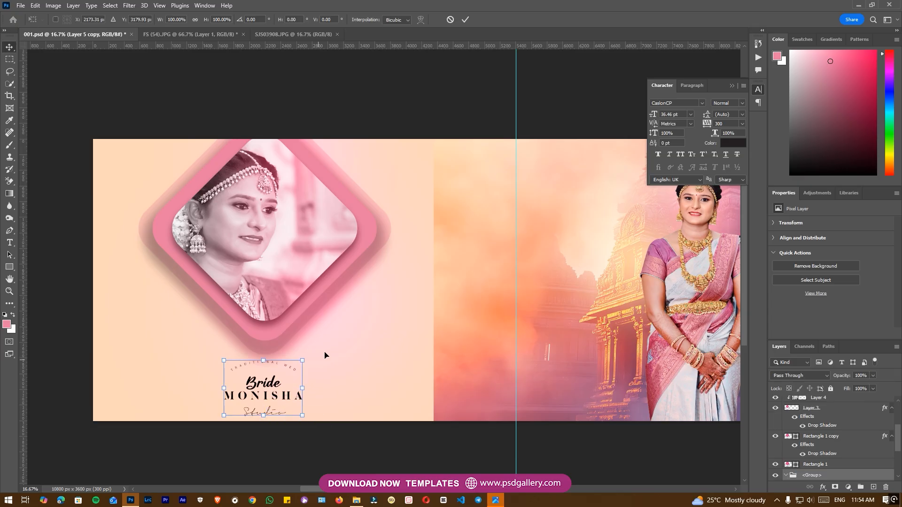
{"action": "left_click_drag", "start_coordinate": [302, 361], "coordinate": [295, 365]}
{"action": "key", "text": "Return"}
- Select the bride cut-out layer over the temple background and scale it down slightly
{"action": "left_click_drag", "start_coordinate": [328, 352], "coordinate": [430, 362]}
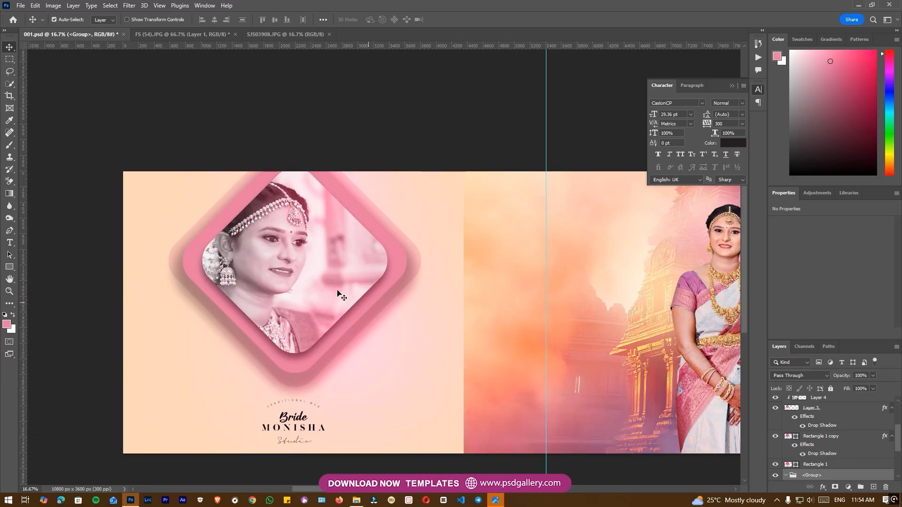
{"action": "left_click", "coordinate": [310, 262]}
{"action": "scroll", "coordinate": [348, 282], "scroll_direction": "up", "scroll_amount": 1}
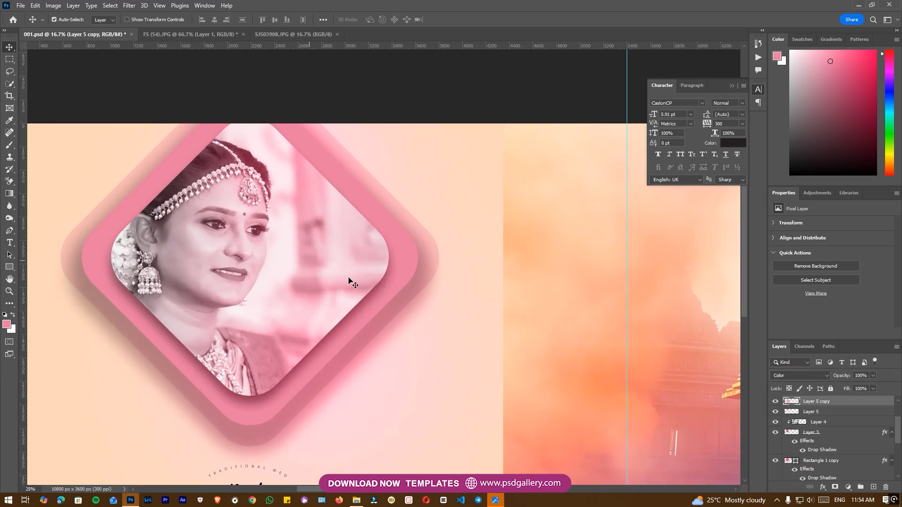
{"action": "scroll", "coordinate": [310, 294], "scroll_direction": "right", "scroll_amount": 5}
{"action": "scroll", "coordinate": [312, 310], "scroll_direction": "right", "scroll_amount": 5}
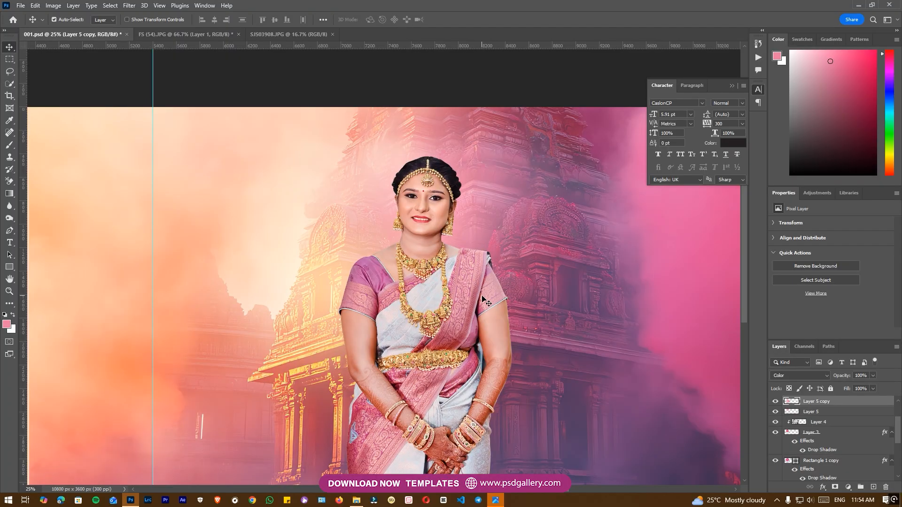
{"action": "scroll", "coordinate": [484, 300], "scroll_direction": "down", "scroll_amount": 2}
{"action": "scroll", "coordinate": [504, 296], "scroll_direction": "right", "scroll_amount": 1}
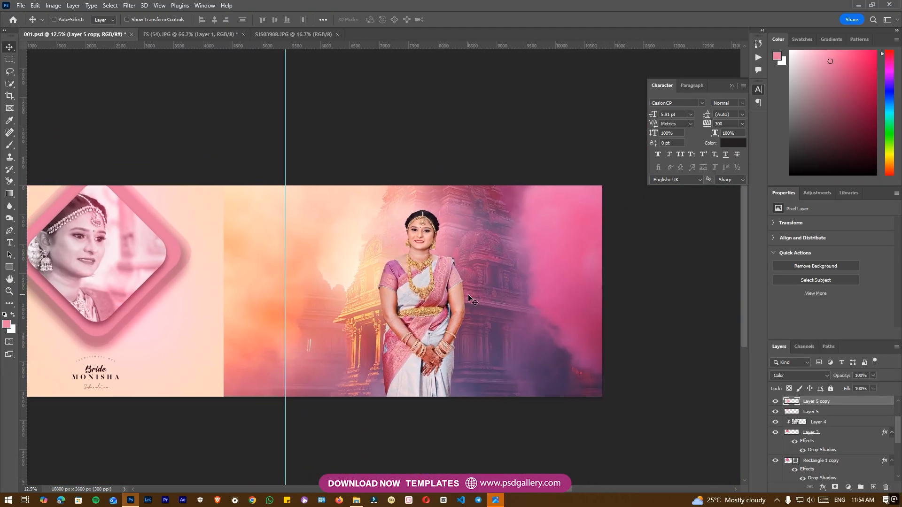
{"action": "scroll", "coordinate": [504, 296], "scroll_direction": "up", "scroll_amount": 1}
{"action": "right_click", "coordinate": [403, 284]}
{"action": "left_click", "coordinate": [403, 281]}
{"action": "key", "text": "ctrl+t"}
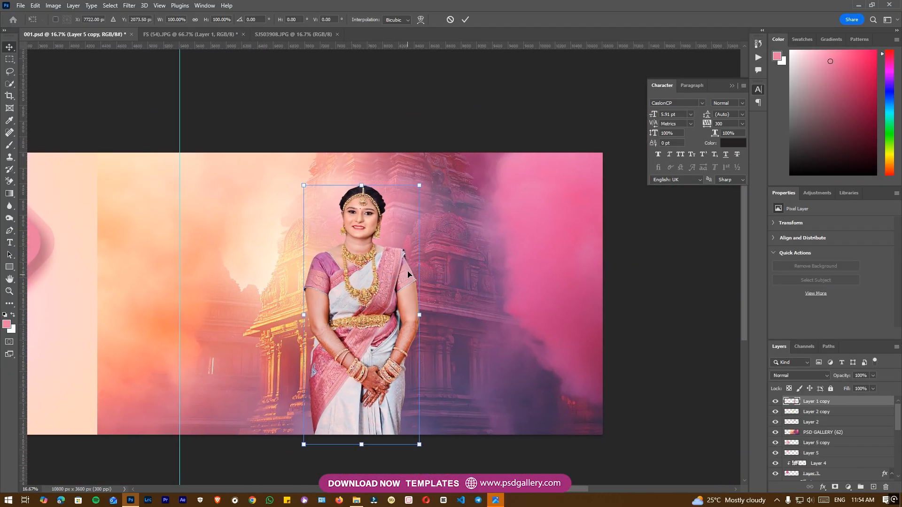
{"action": "left_click_drag", "start_coordinate": [419, 442], "coordinate": [407, 437]}
{"action": "key", "text": "Return"}
- Erase the leftover background in the gaps around the earring on the bride's left ear with the Background Eraser
{"action": "key", "text": "ctrl+plus"}
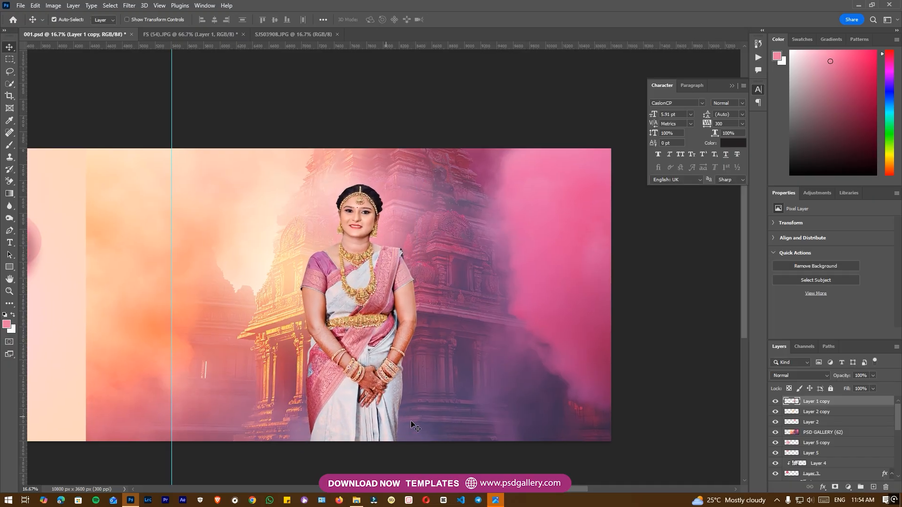
{"action": "left_click_drag", "start_coordinate": [460, 390], "coordinate": [437, 384]}
{"action": "left_click_drag", "start_coordinate": [386, 277], "coordinate": [419, 351]}
{"action": "key", "text": "ctrl+plus"}
{"action": "key", "text": "ctrl+plus"}
{"action": "key", "text": "ctrl+plus"}
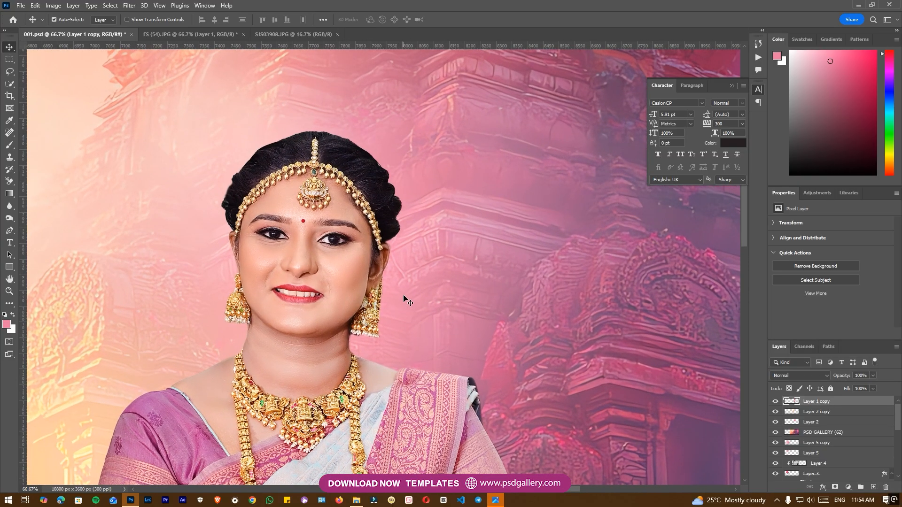
{"action": "key", "text": "ctrl+plus"}
{"action": "key", "text": "ctrl+plus"}
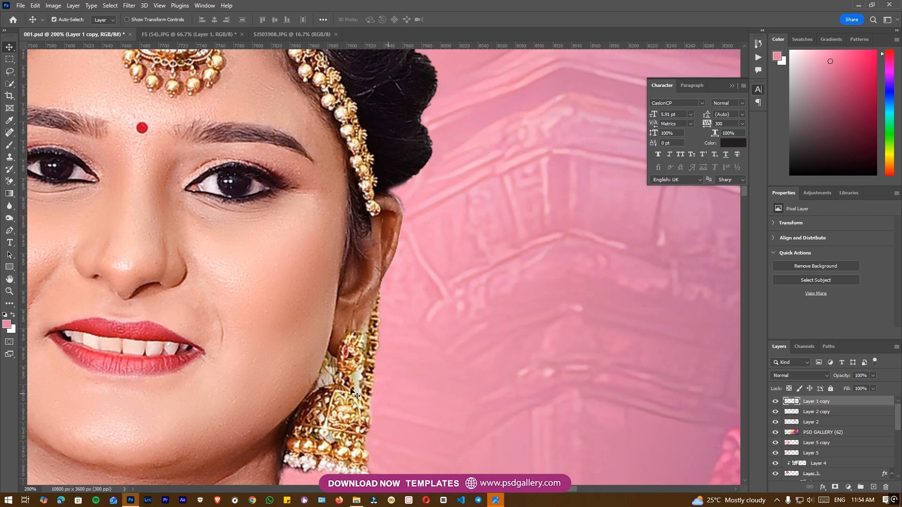
{"action": "key", "text": "e"}
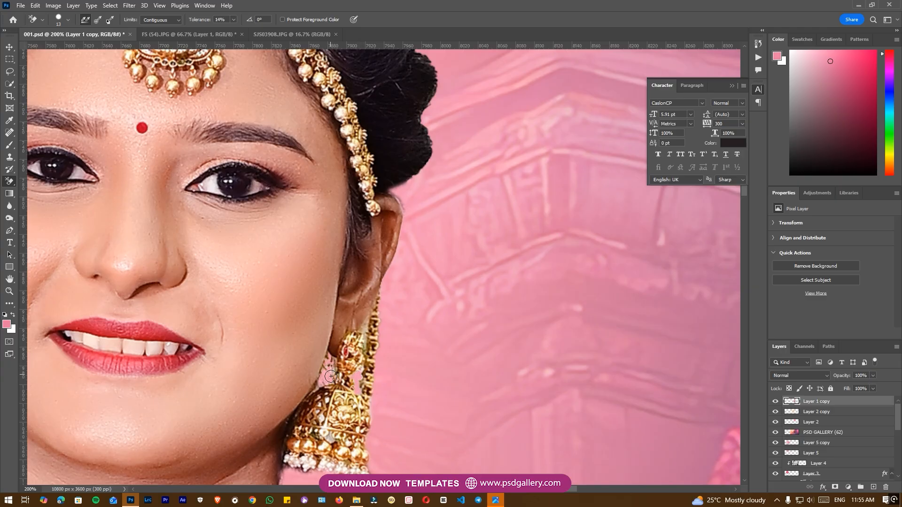
- Outline the gap between the bride's cheek and left earring with the Pen tool, convert the path to a selection and delete the remaining background inside
{"action": "key", "text": "p"}
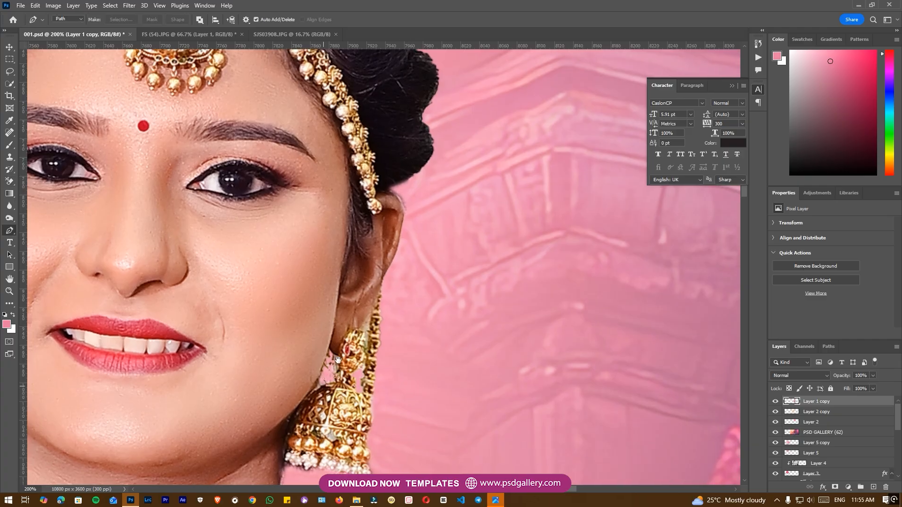
{"action": "scroll", "coordinate": [346, 355], "scroll_direction": "up", "scroll_amount": 3}
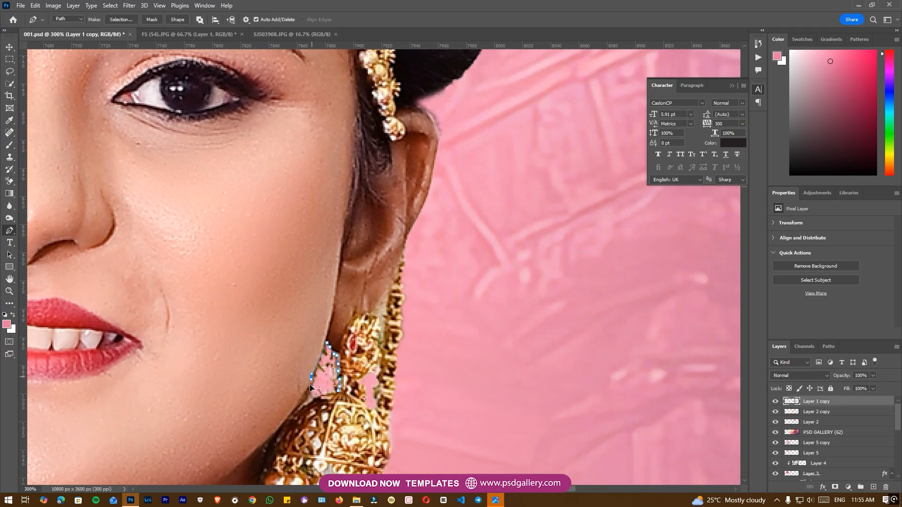
{"action": "left_click", "coordinate": [120, 19]}
{"action": "key", "text": "Return"}
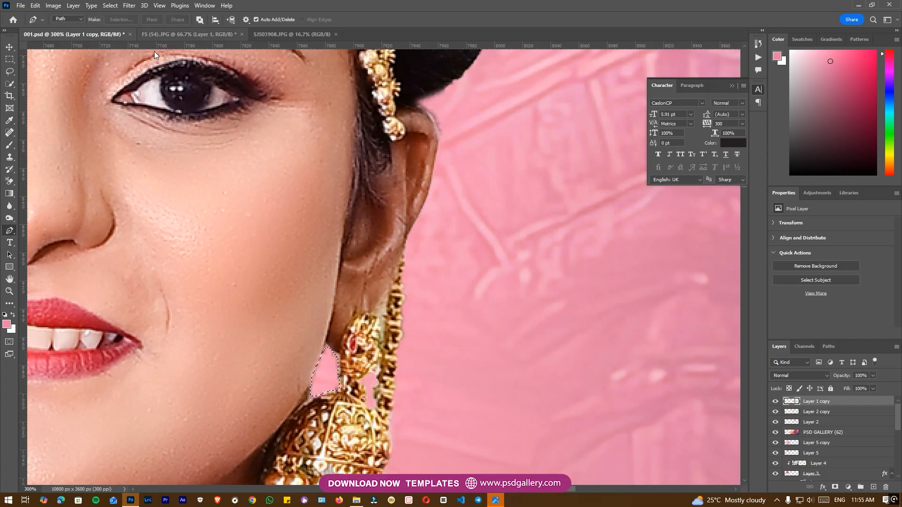
- Examine the spread and the bride cut-out's edges against the temple background for remaining flaws
{"action": "scroll", "coordinate": [421, 342], "scroll_direction": "down", "scroll_amount": 5}
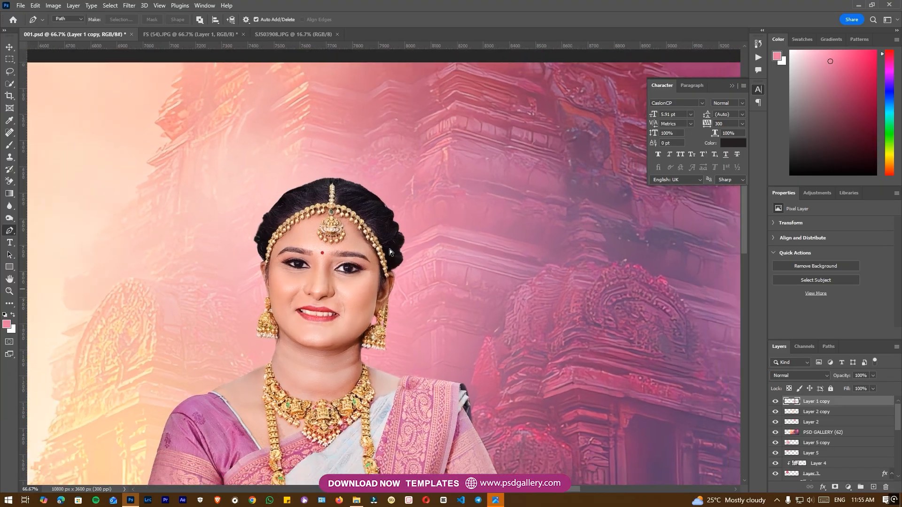
{"action": "scroll", "coordinate": [390, 249], "scroll_direction": "down", "scroll_amount": 1}
{"action": "left_click_drag", "start_coordinate": [169, 396], "coordinate": [620, 263]}
{"action": "left_click_drag", "start_coordinate": [141, 272], "coordinate": [601, 263]}
{"action": "left_click_drag", "start_coordinate": [254, 277], "coordinate": [479, 272]}
{"action": "scroll", "coordinate": [478, 273], "scroll_direction": "down", "scroll_amount": 1}
{"action": "left_click_drag", "start_coordinate": [611, 277], "coordinate": [188, 286]}
{"action": "left_click_drag", "start_coordinate": [667, 300], "coordinate": [466, 308]}
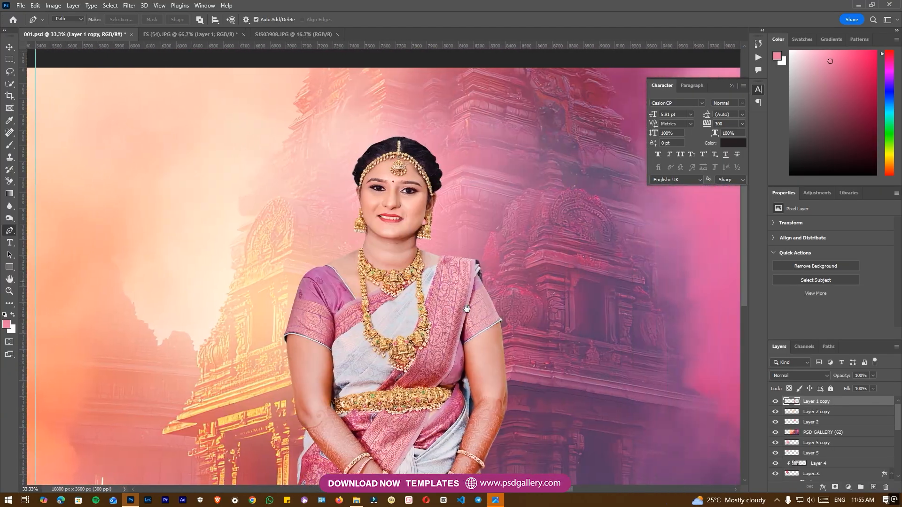
{"action": "left_click_drag", "start_coordinate": [559, 356], "coordinate": [517, 324]}
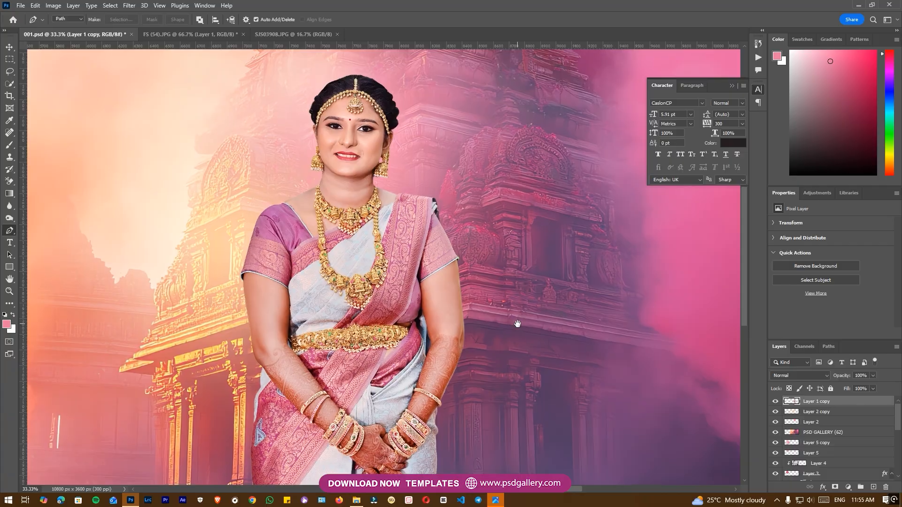